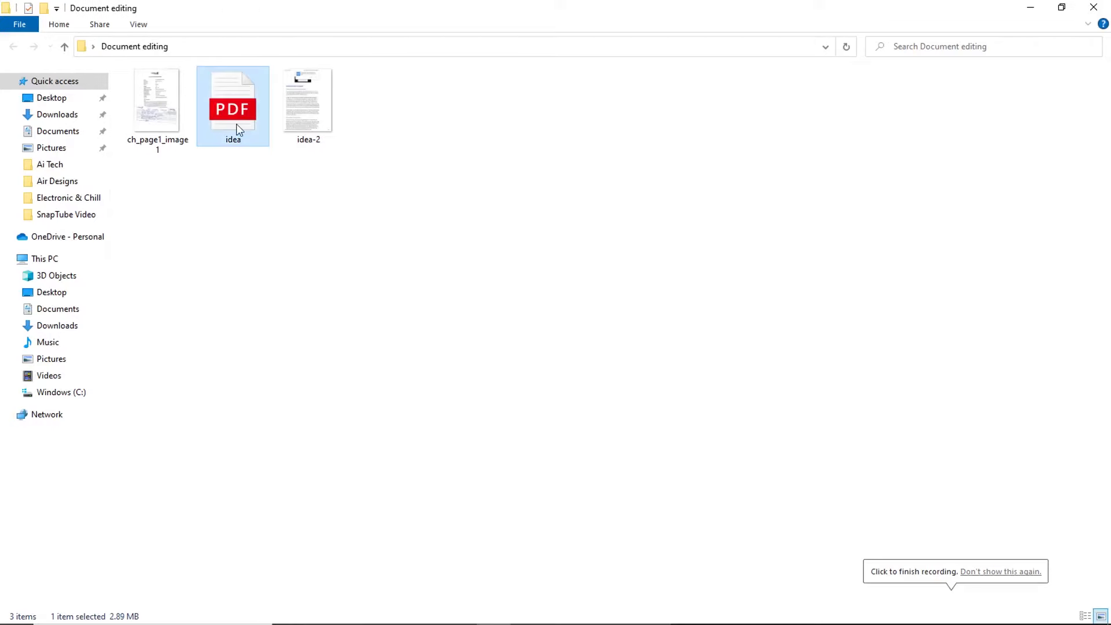
# Step: Import idea.pdf pages 1–4 as separate documents idea-1 to idea-4 and browse their tabs
pyautogui.moveTo(233, 107); pyautogui.dragTo(418, 230)
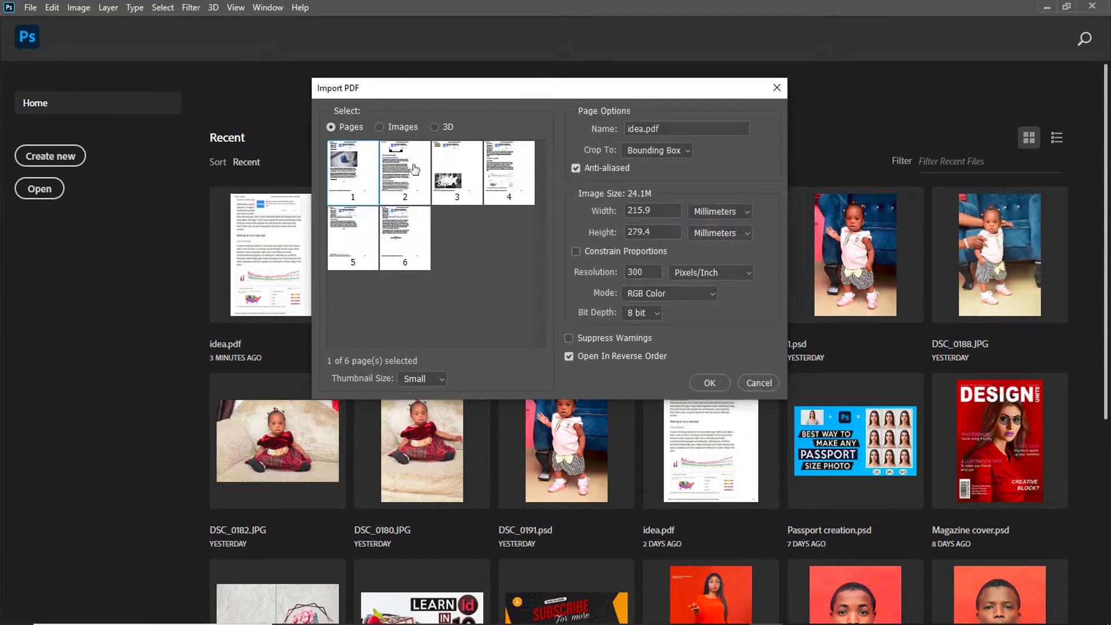
pyautogui.click(707, 383)
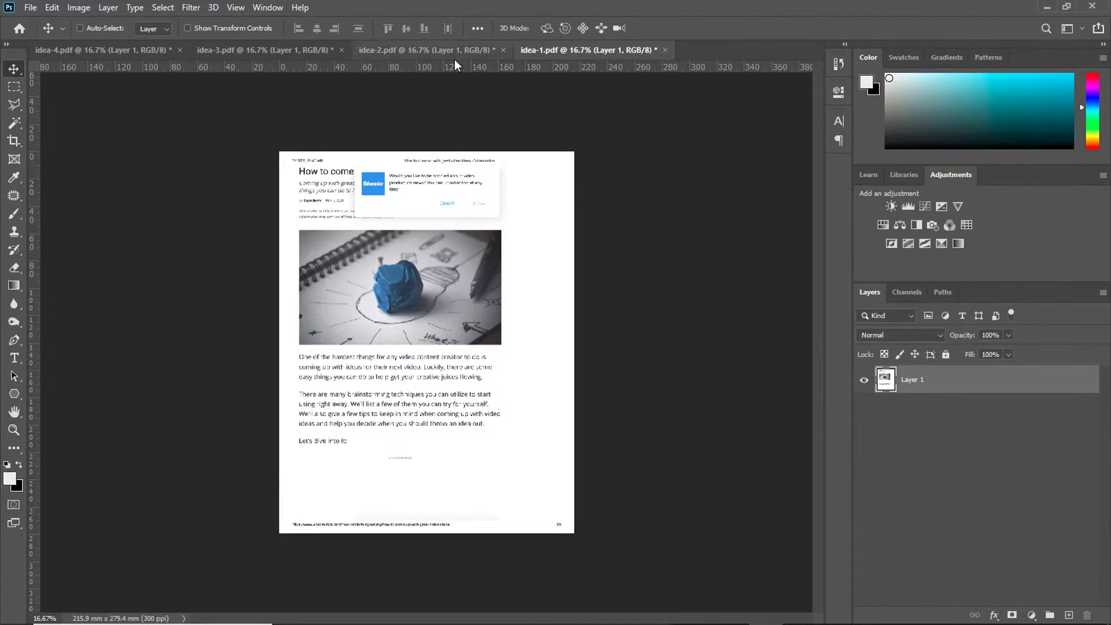
pyautogui.click(453, 51)
pyautogui.click(286, 50)
pyautogui.click(105, 49)
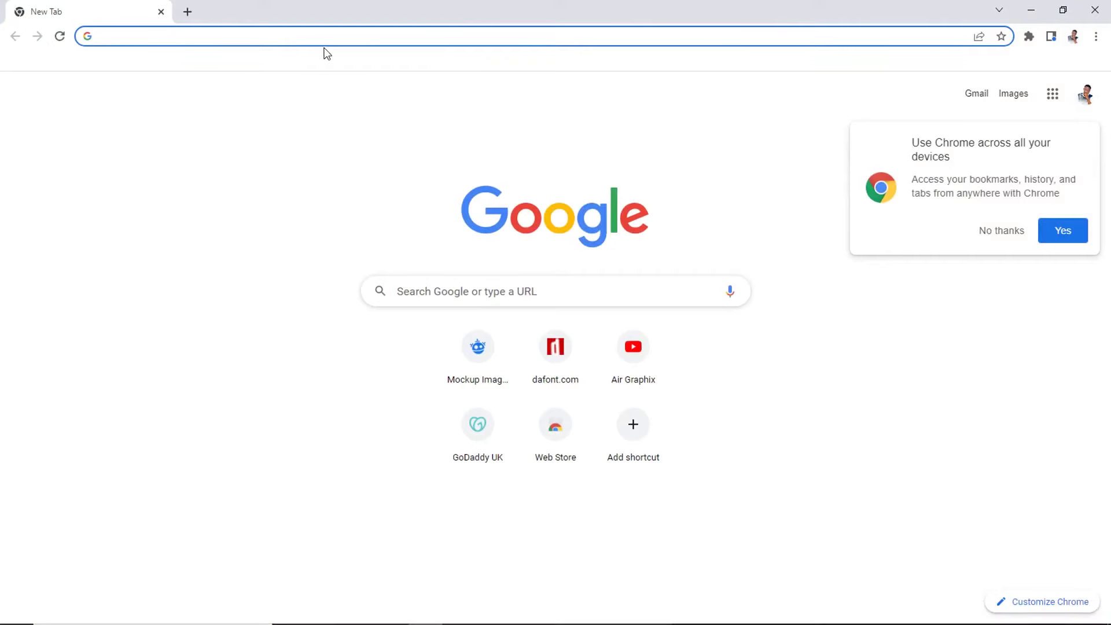
# Step: Navigate Chrome to whatfontis.com using the address-bar autocomplete
pyautogui.click(331, 37)
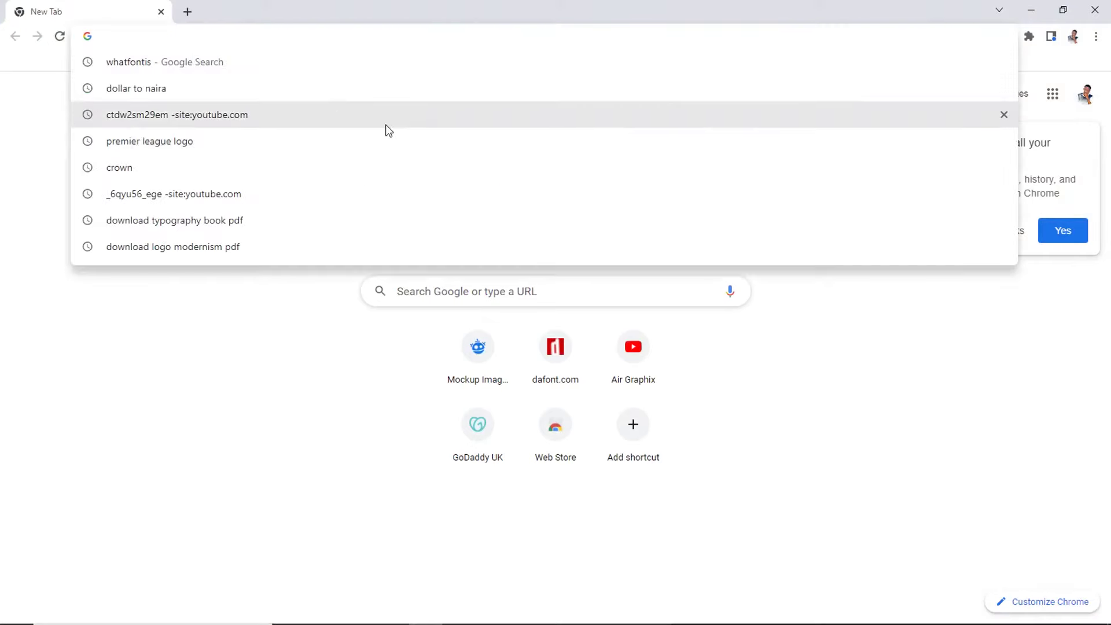
pyautogui.write('what')
pyautogui.press('Right')
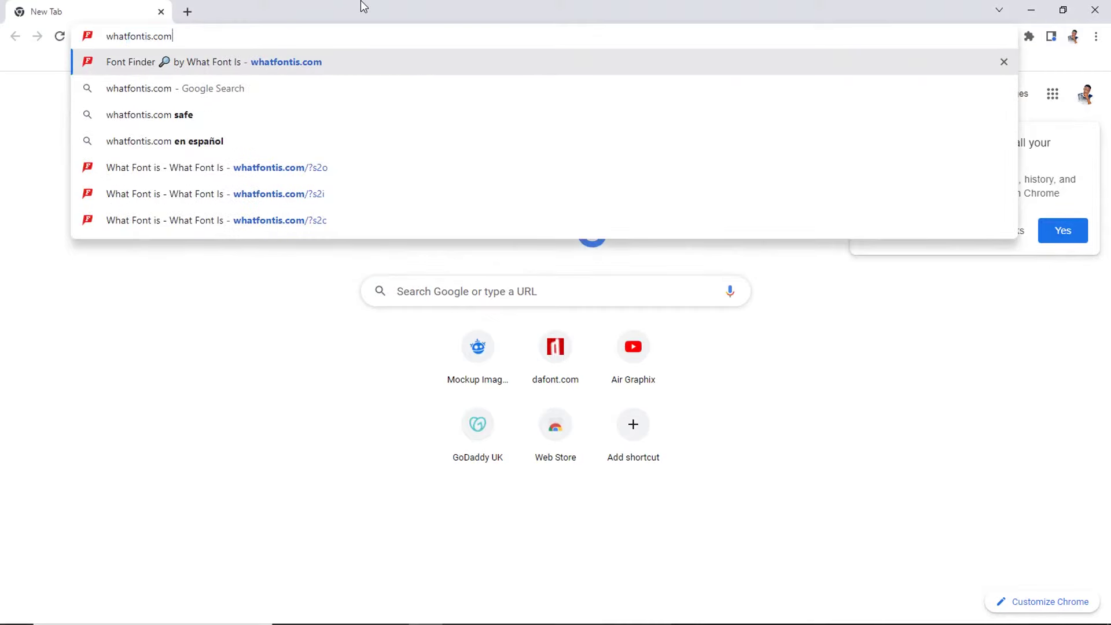
pyautogui.press('Return')
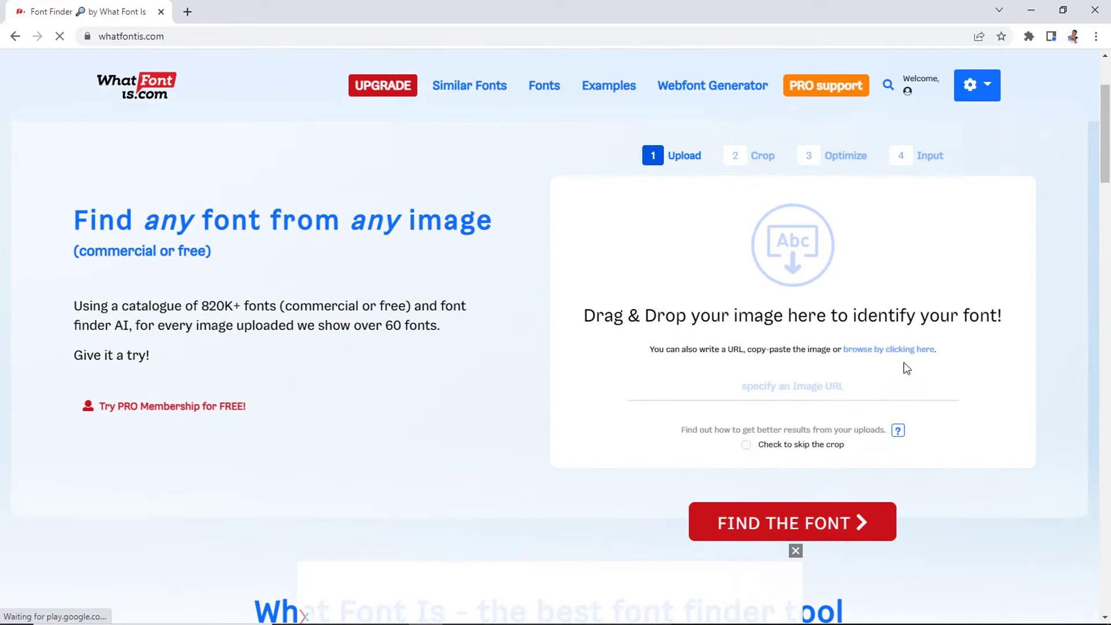
# Step: Upload the idea-2 image from Document editing and crop it to the Brainstorming techniques heading
pyautogui.click(907, 350)
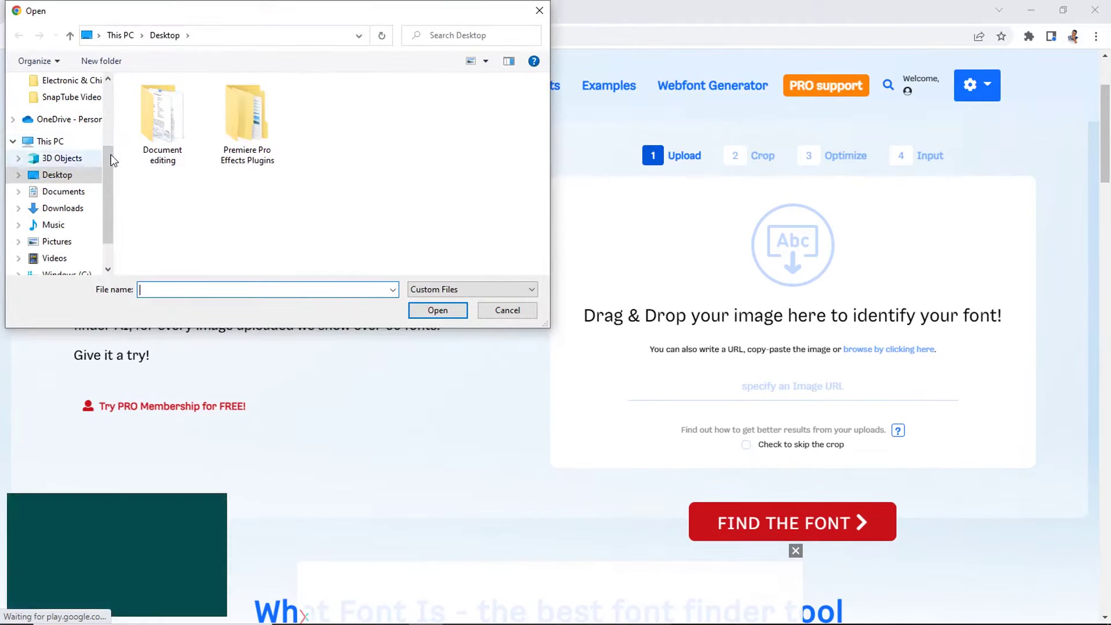
pyautogui.doubleClick(174, 135)
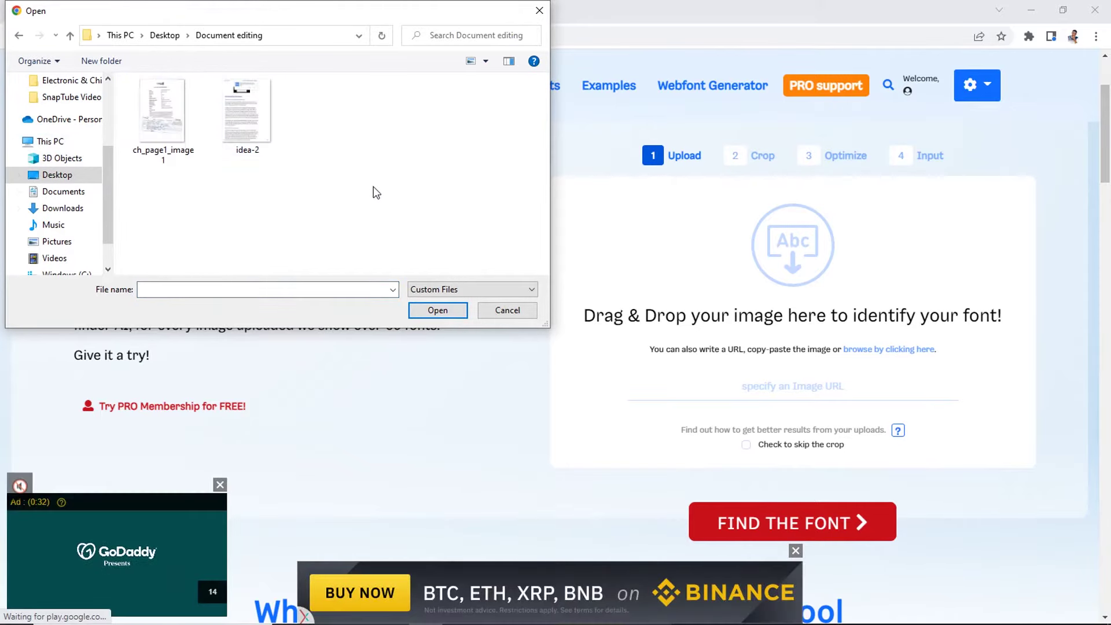
pyautogui.doubleClick(240, 119)
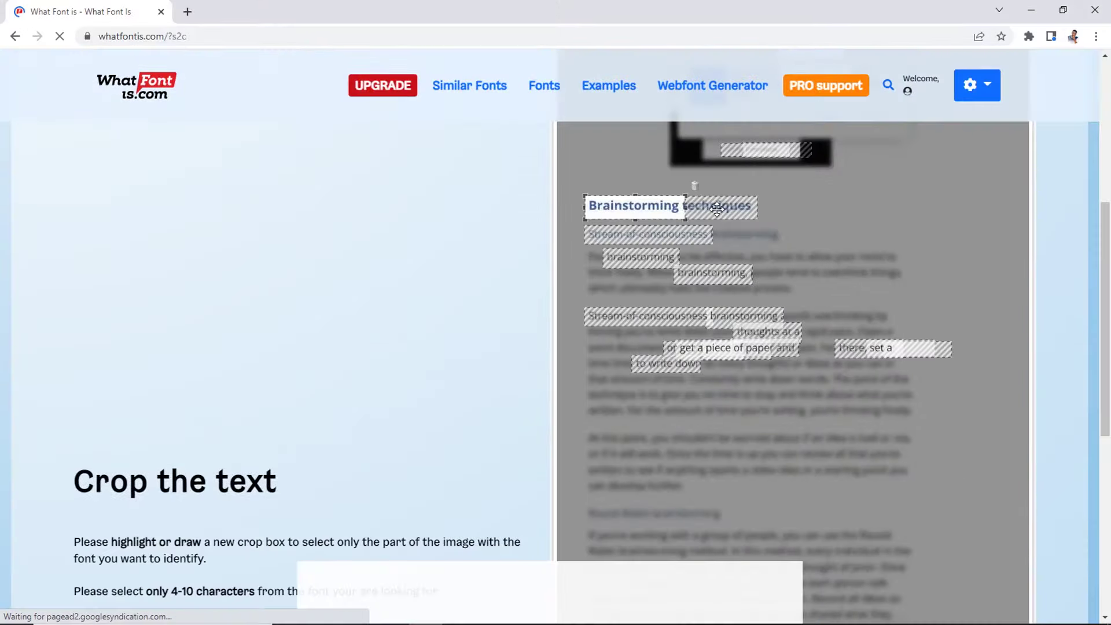
pyautogui.moveTo(687, 206); pyautogui.dragTo(758, 208)
pyautogui.scroll(-6, 867, 324)
pyautogui.click(911, 365)
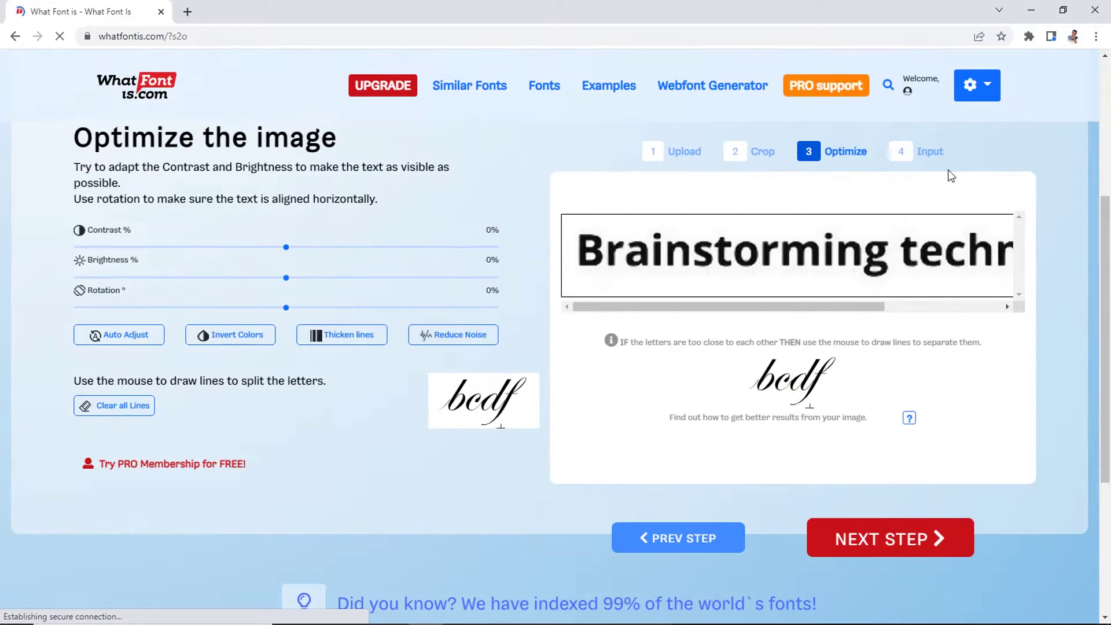
# Step: Auto-adjust the image, enter the letters 'Brainstormingtechni', and show only free fonts
pyautogui.click(118, 334)
pyautogui.click(916, 541)
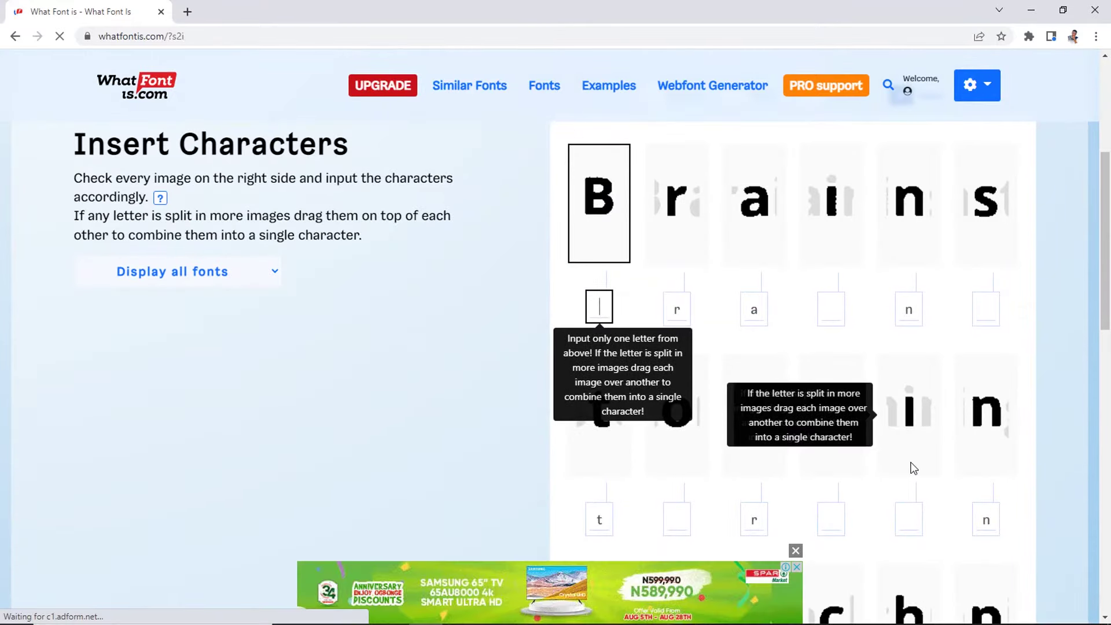
pyautogui.write('Brai')
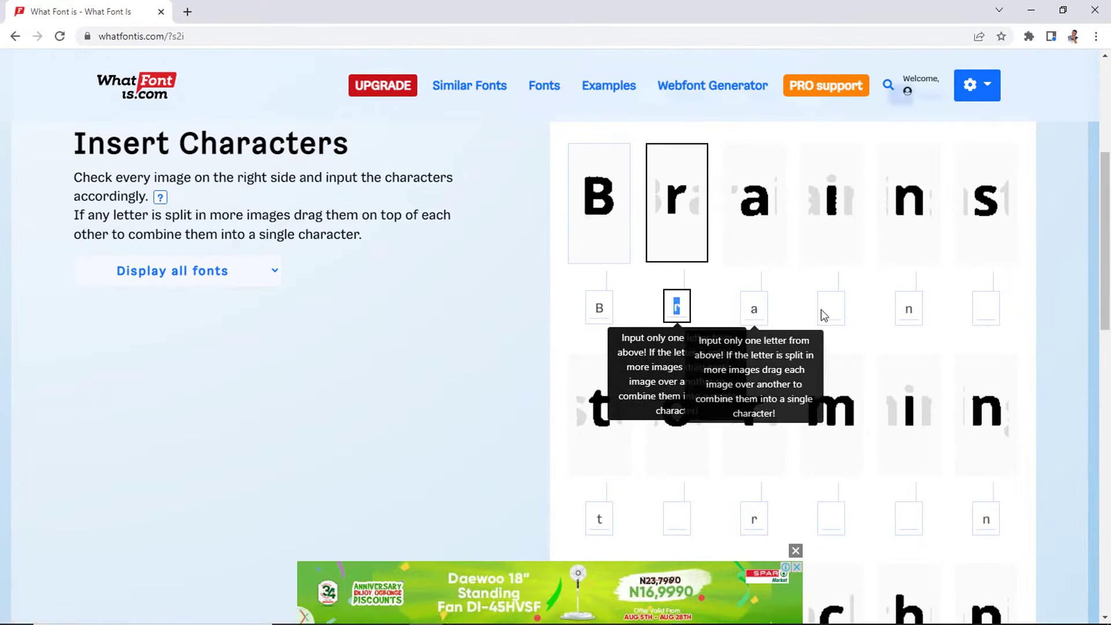
pyautogui.write('nstorm')
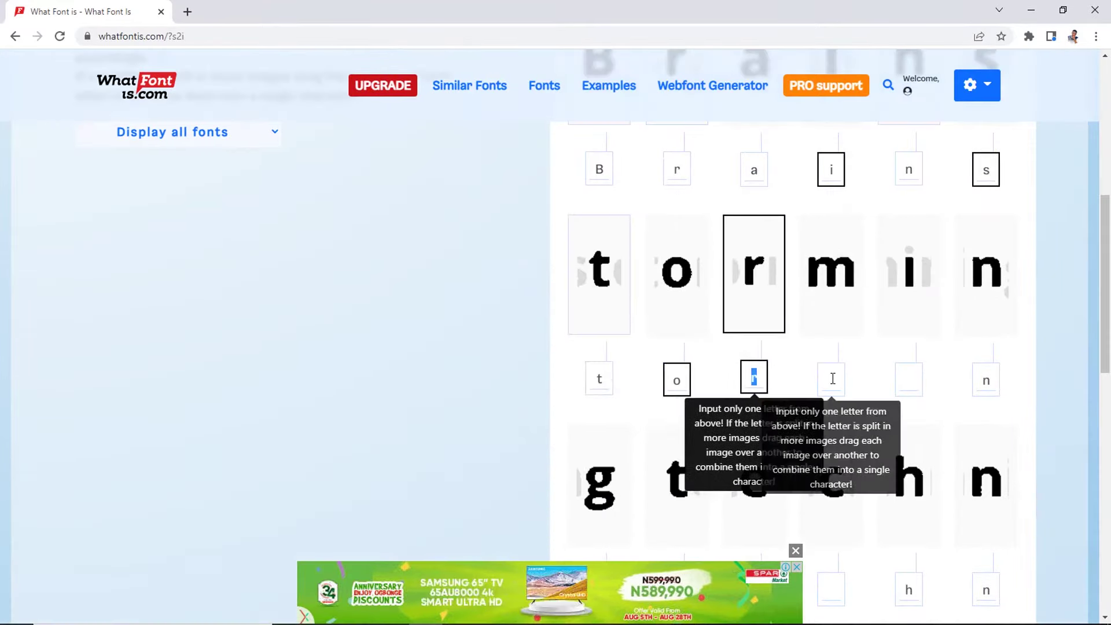
pyautogui.write('ing')
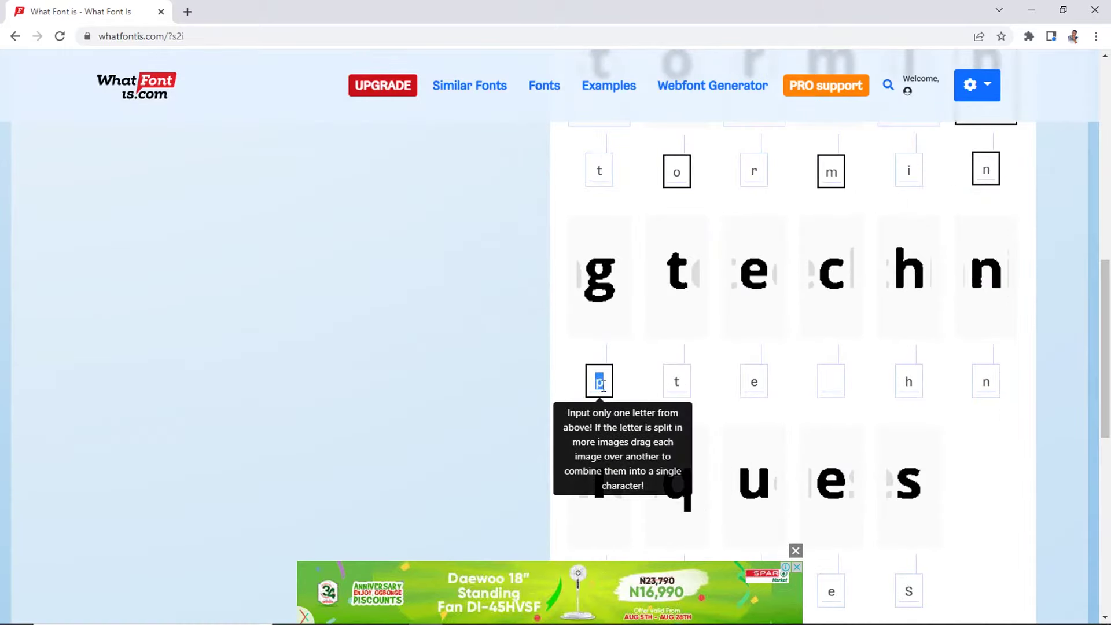
pyautogui.write('techni')
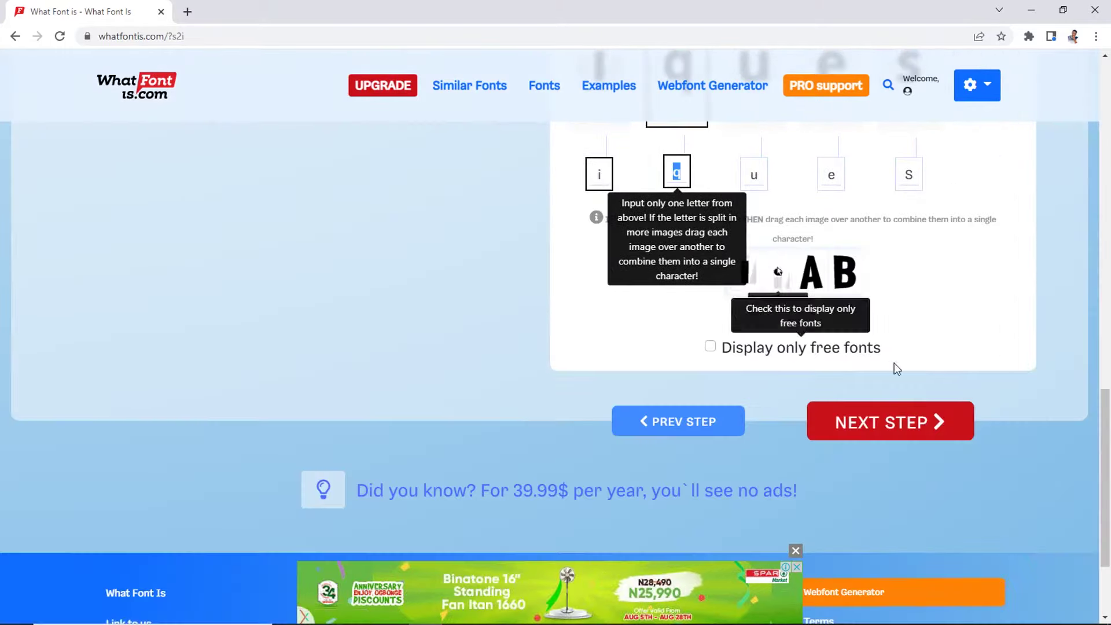
pyautogui.click(710, 346)
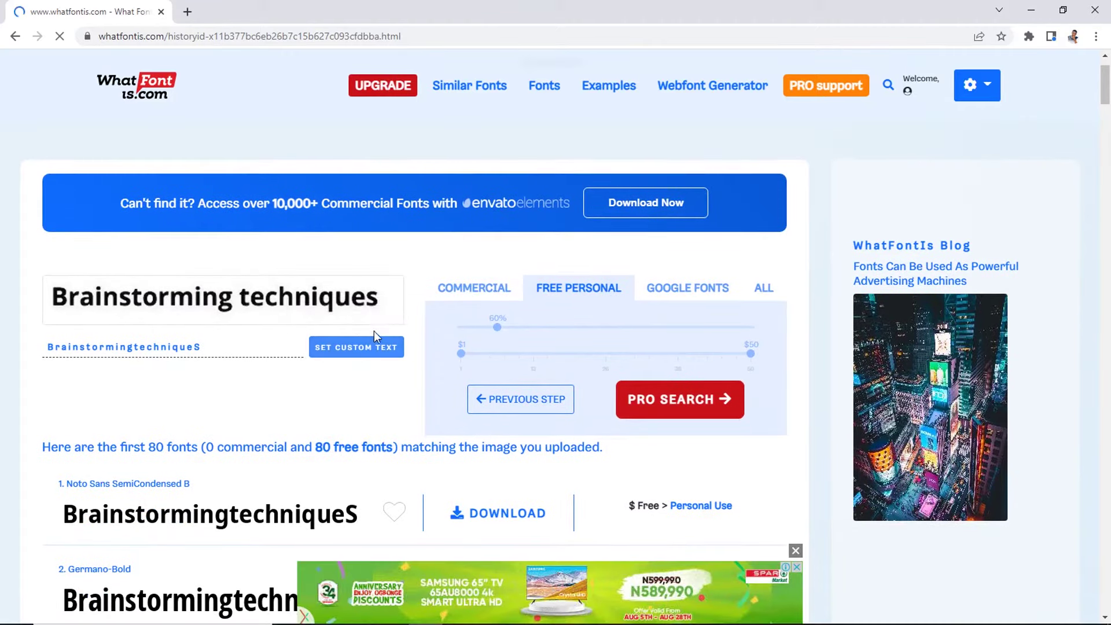
# Step: Scroll down the free-font matches and open the download link for 4. Open Sans Bold
pyautogui.scroll(-3, 283, 401)
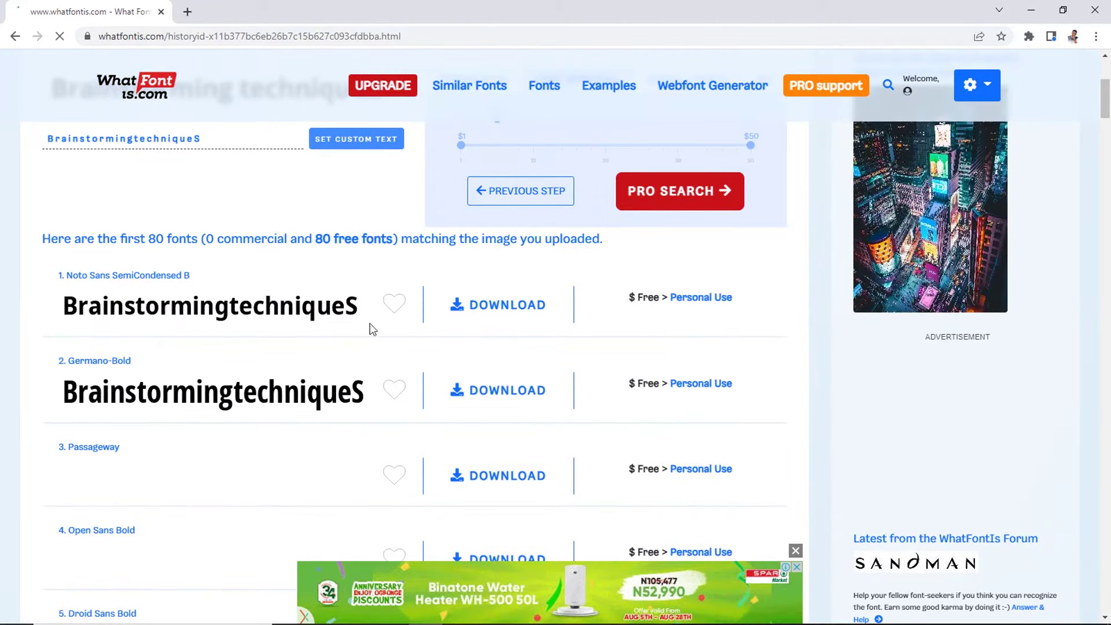
pyautogui.scroll(-1, 298, 364)
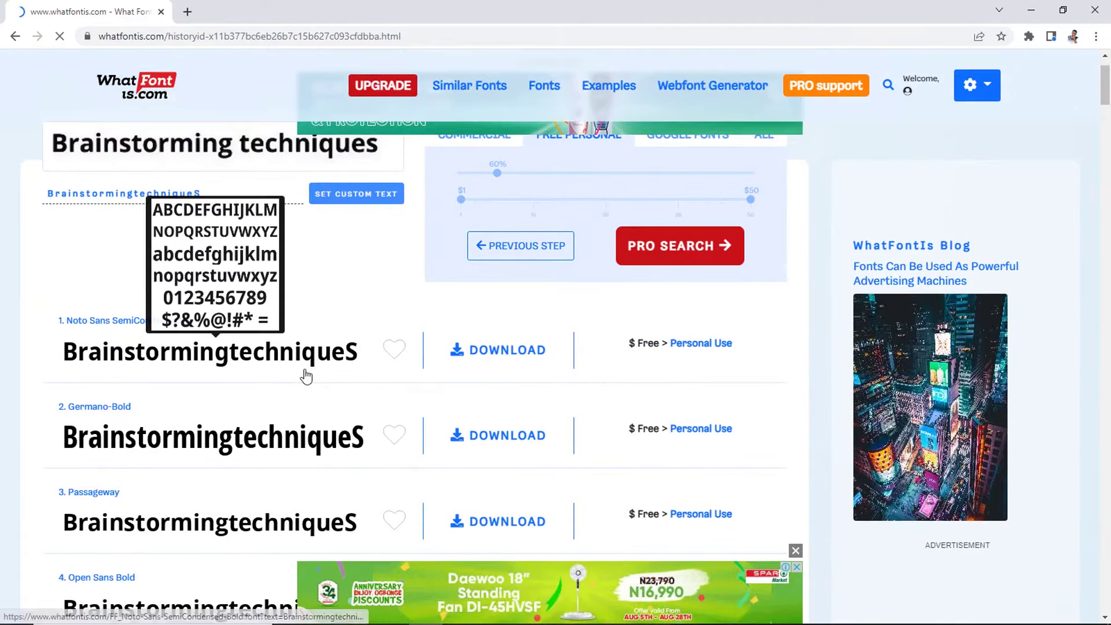
pyautogui.scroll(-1, 304, 377)
pyautogui.scroll(-1, 232, 384)
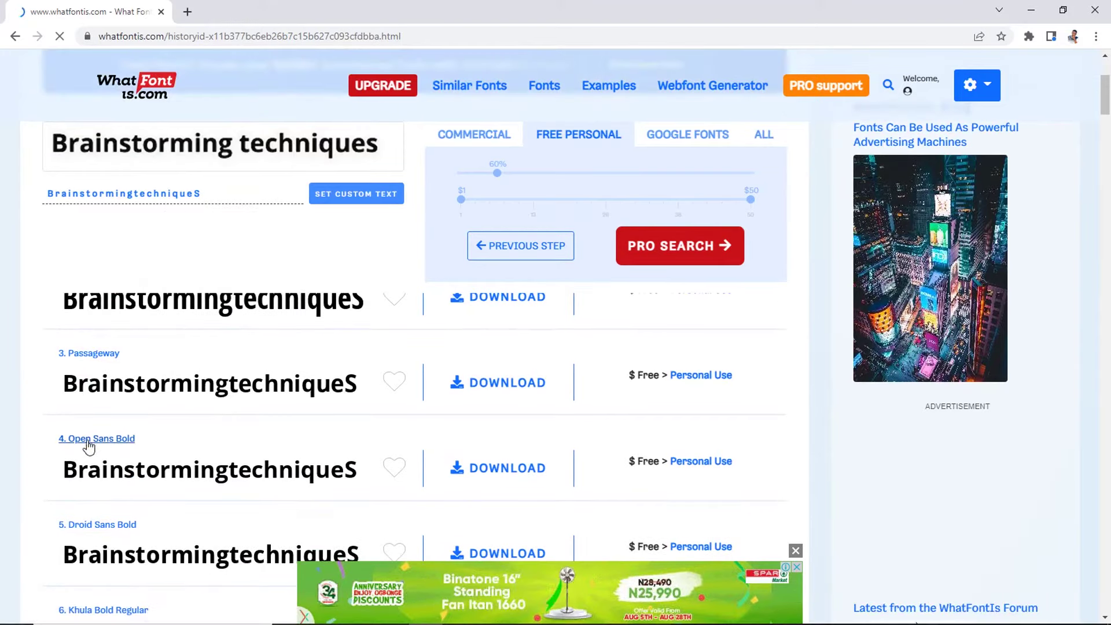
pyautogui.scroll(-1, 227, 424)
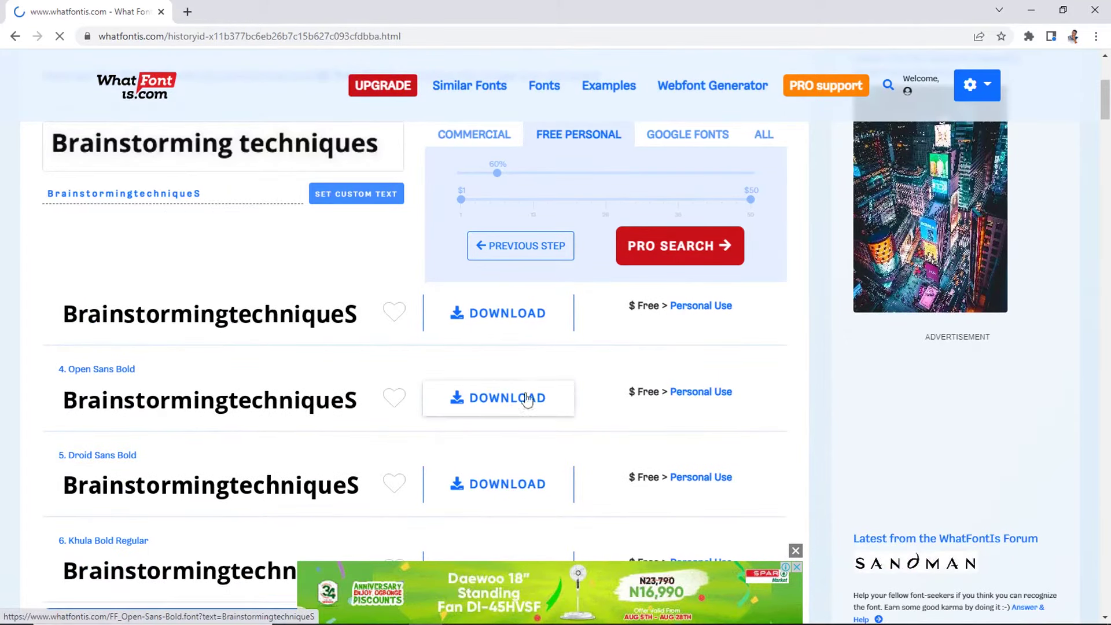
pyautogui.click(509, 402)
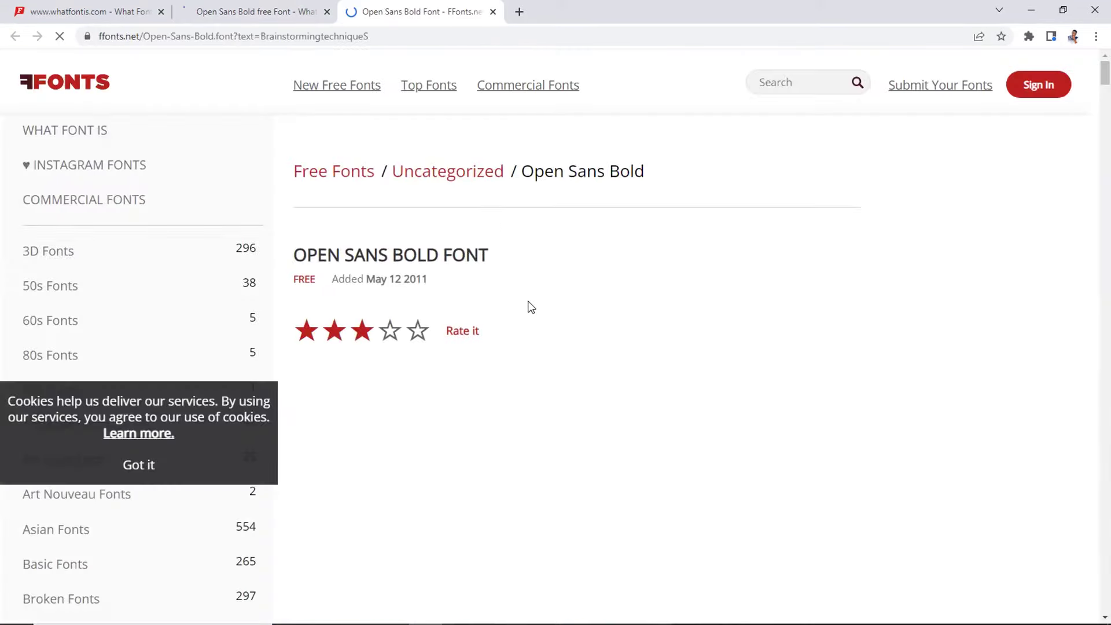
# Step: Download Open-Sans-Bold.zip from FFonts, dismissing the pop-up advertisement
pyautogui.scroll(-3, 538, 318)
pyautogui.click(375, 340)
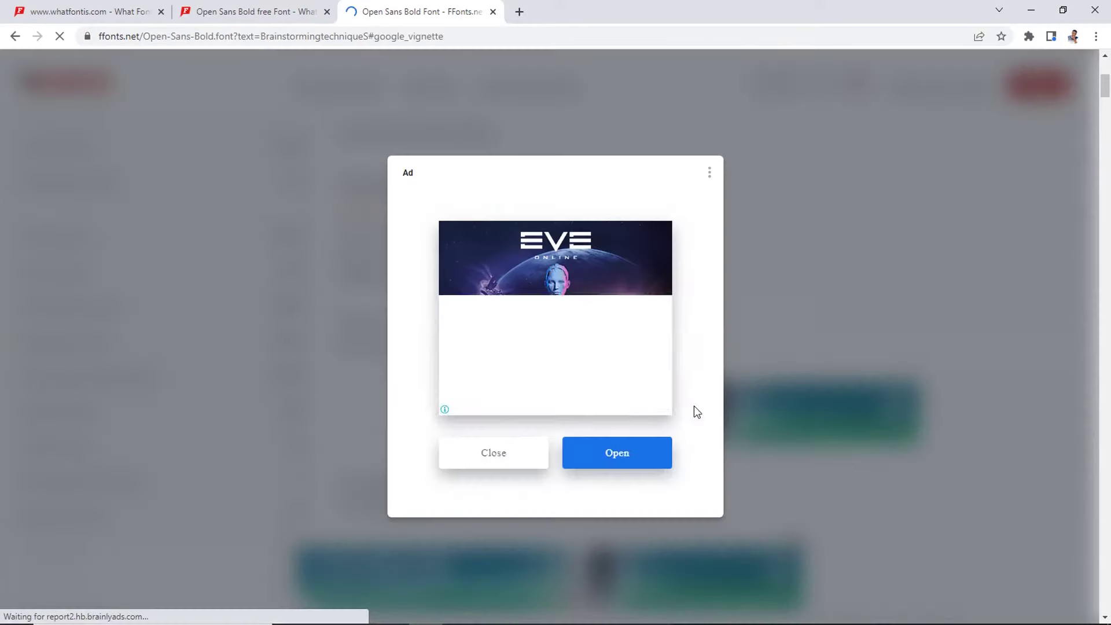
pyautogui.click(494, 456)
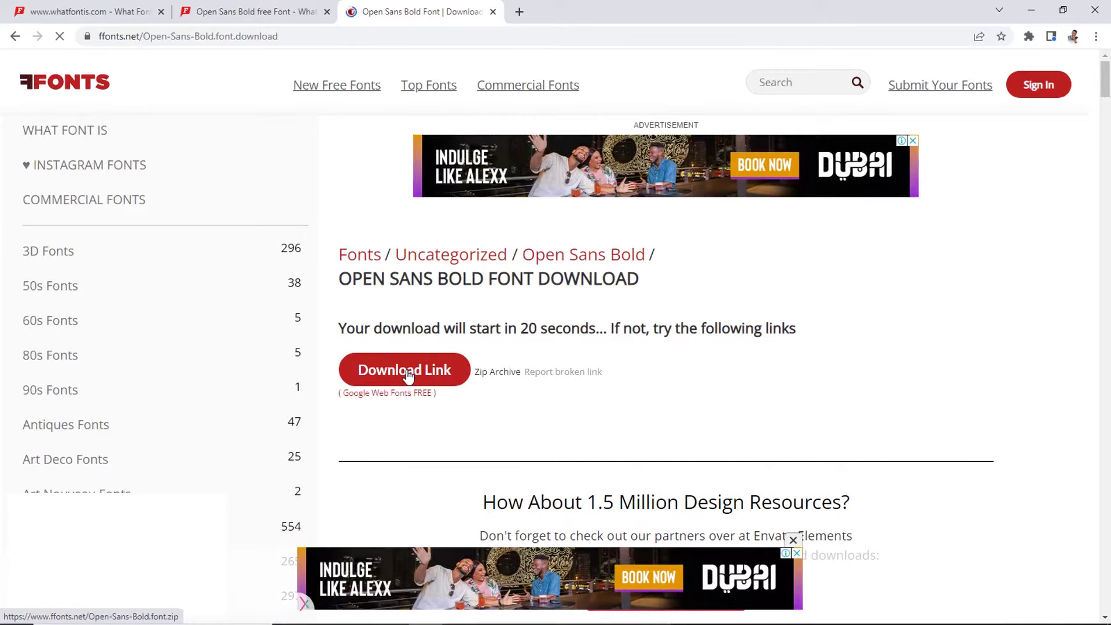
pyautogui.click(429, 383)
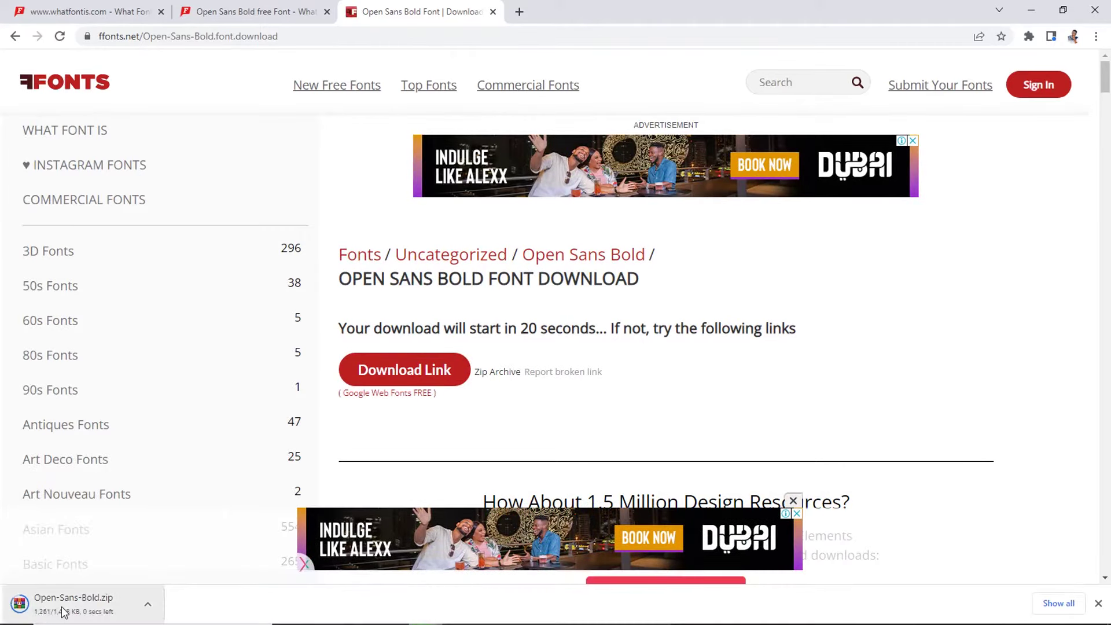
# Step: Open Open-Sans-Bold.zip from Downloads in WinRAR and drag all the .ttf files to the desktop
pyautogui.click(1031, 10)
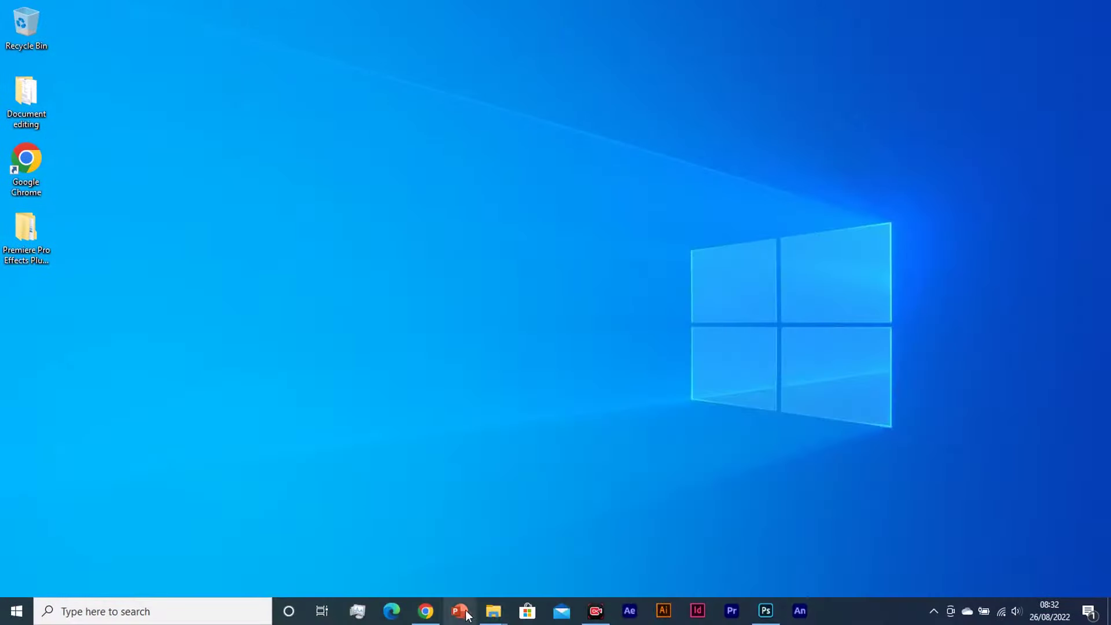
pyautogui.moveTo(489, 611)
pyautogui.click(433, 562)
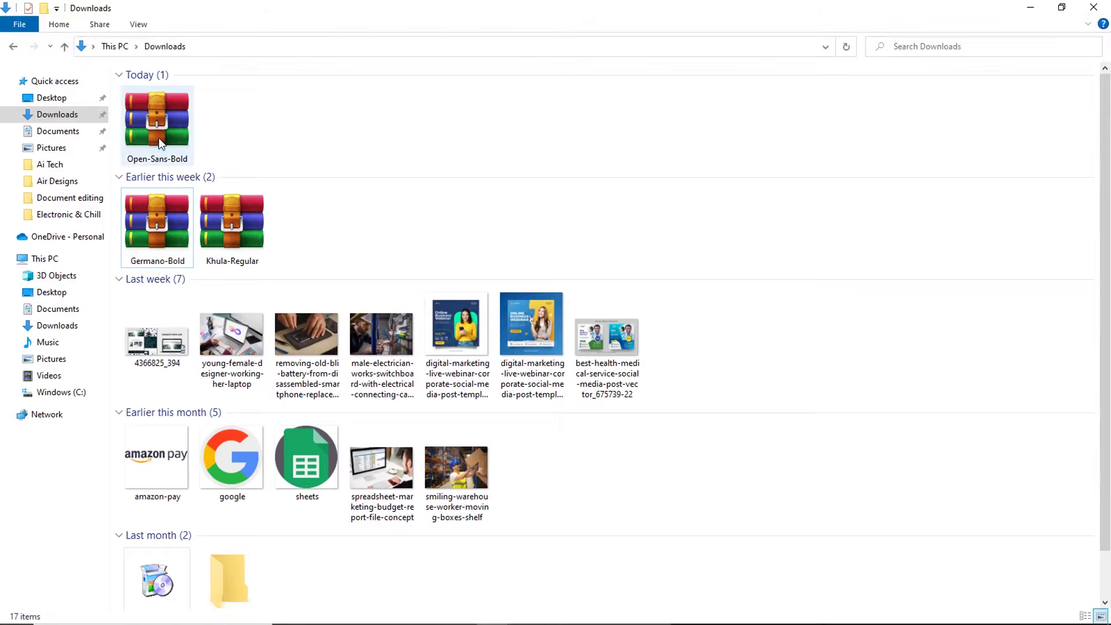
pyautogui.doubleClick(158, 137)
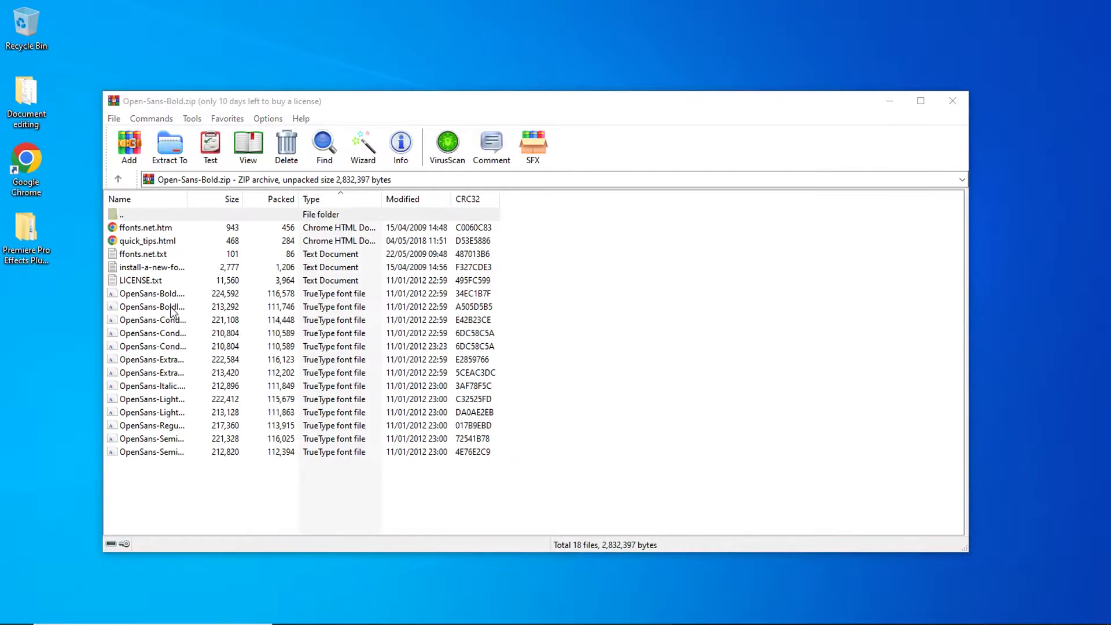
pyautogui.click(172, 312)
pyautogui.moveTo(156, 482); pyautogui.dragTo(220, 299)
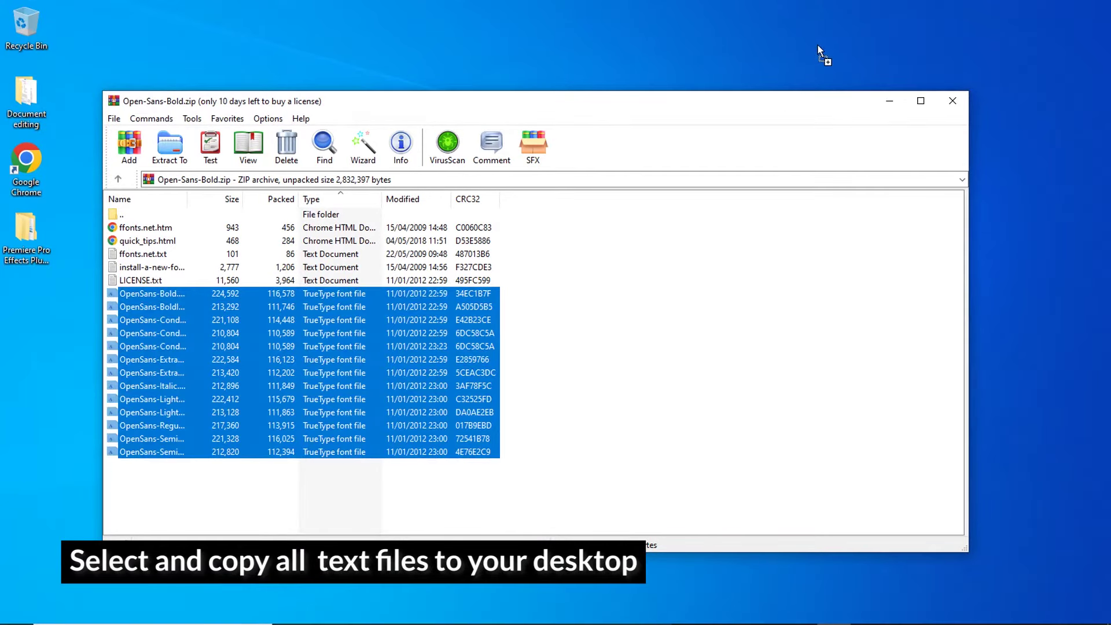
pyautogui.moveTo(818, 47); pyautogui.dragTo(820, 51)
# Step: Install the selected OpenSans .ttf files, choosing No for all already-installed fonts
pyautogui.click(888, 99)
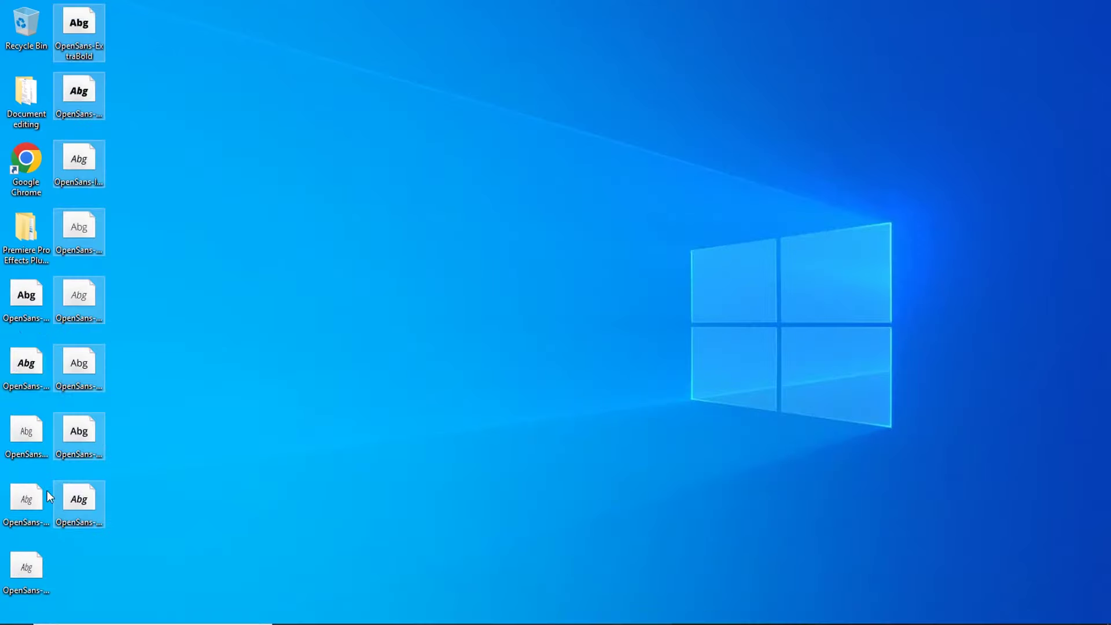
pyautogui.rightClick(97, 296)
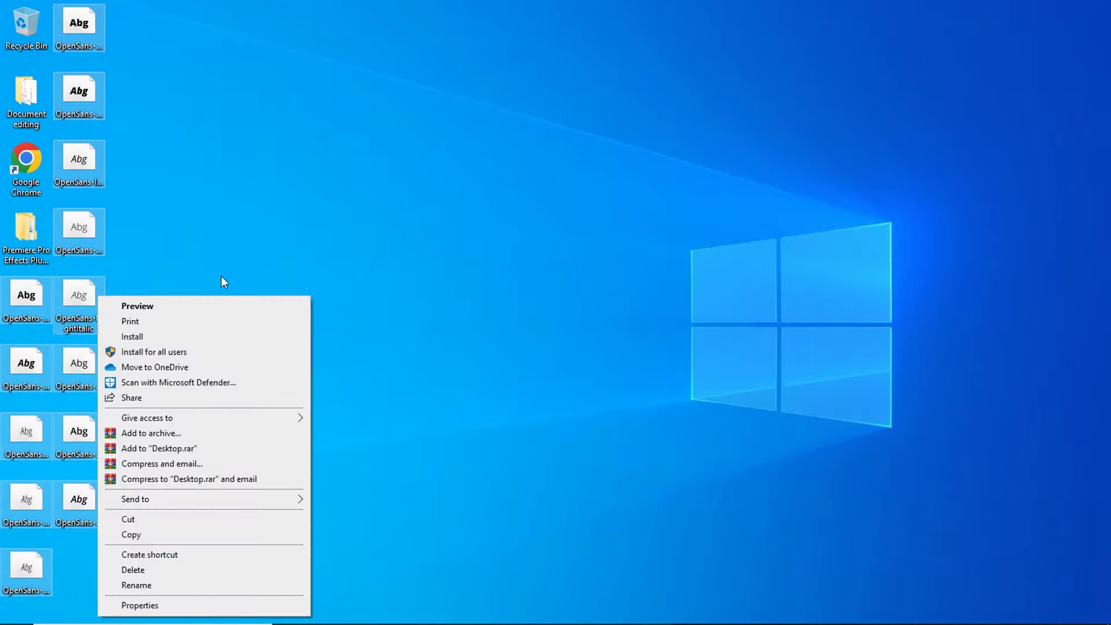
pyautogui.click(200, 339)
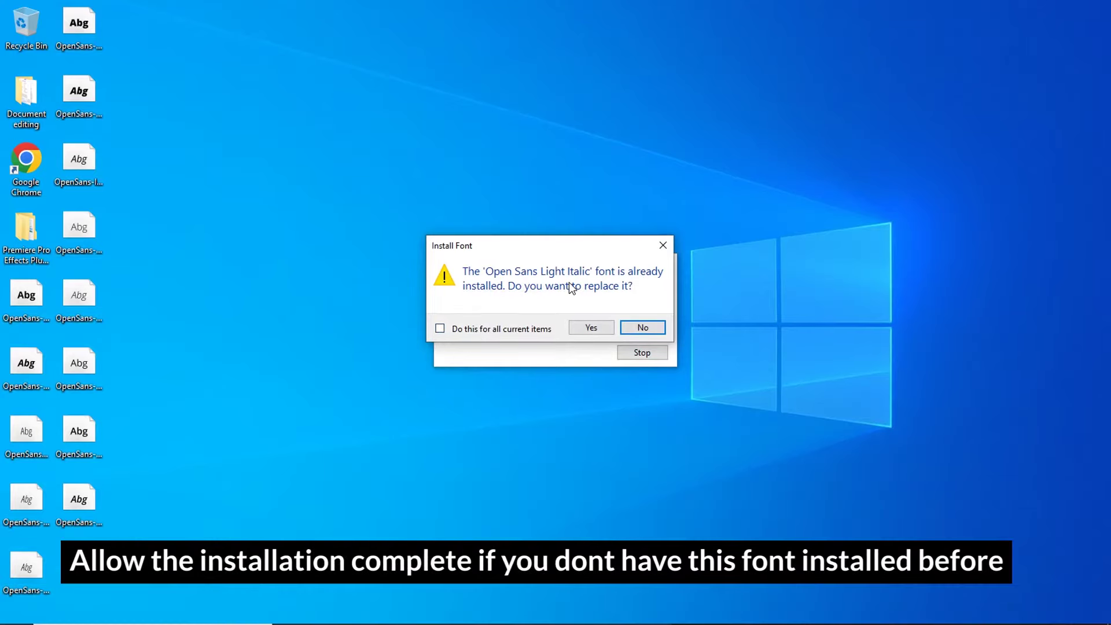
pyautogui.moveTo(526, 245); pyautogui.dragTo(409, 217)
pyautogui.click(396, 301)
pyautogui.click(525, 299)
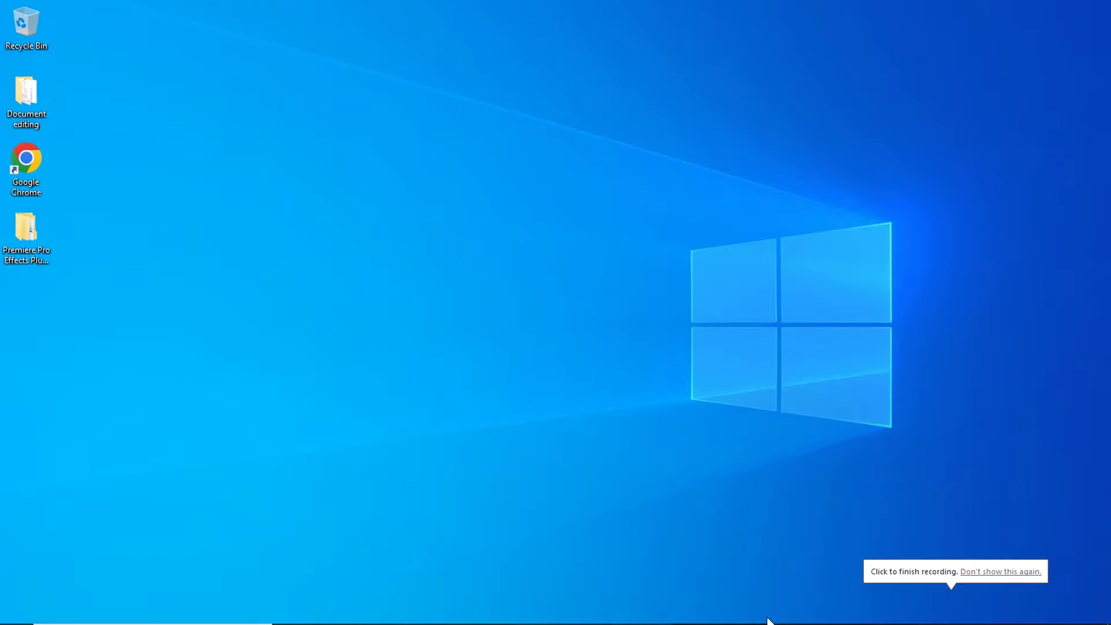
# Step: Return to idea-2.pdf in Photoshop, zoom into the heading and pick the Horizontal Type Tool
pyautogui.moveTo(766, 612)
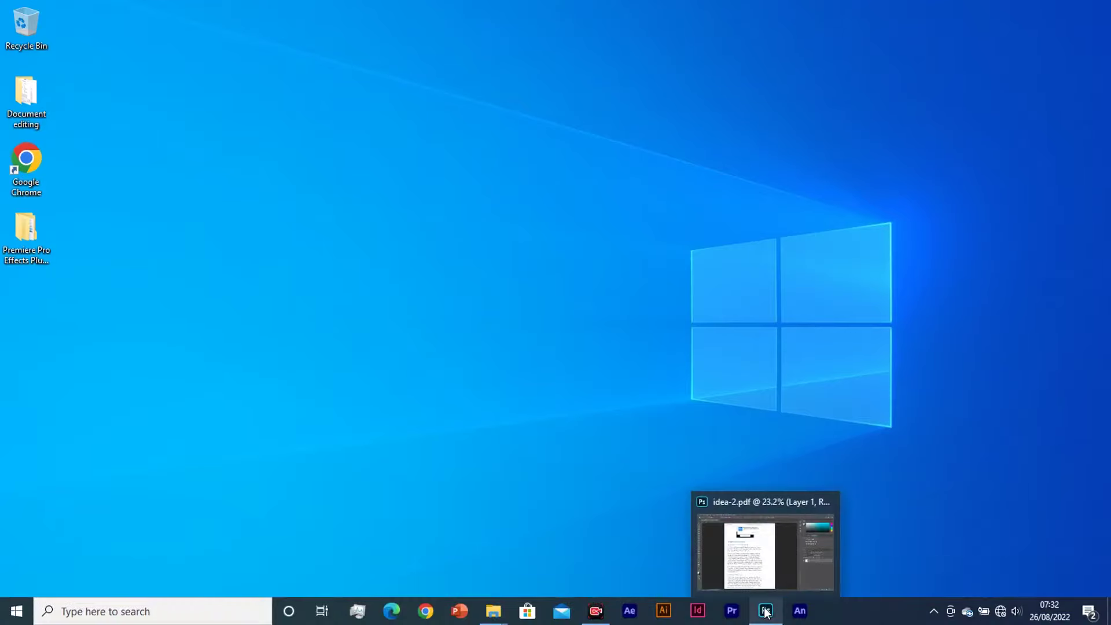
pyautogui.click(775, 610)
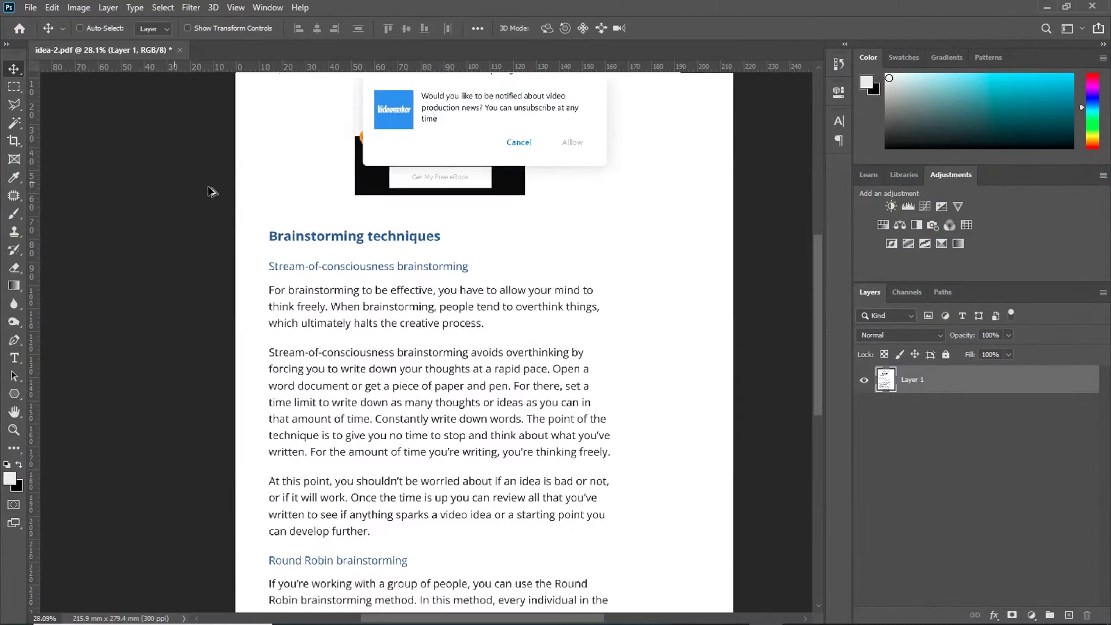
pyautogui.scroll(5, 263, 180)
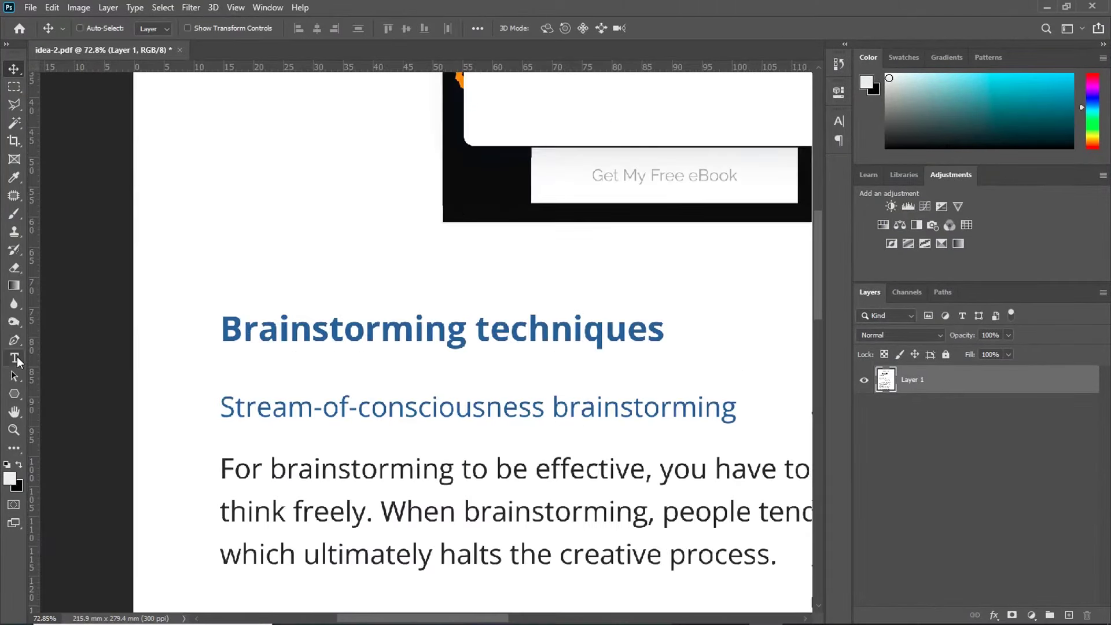
pyautogui.click(17, 360)
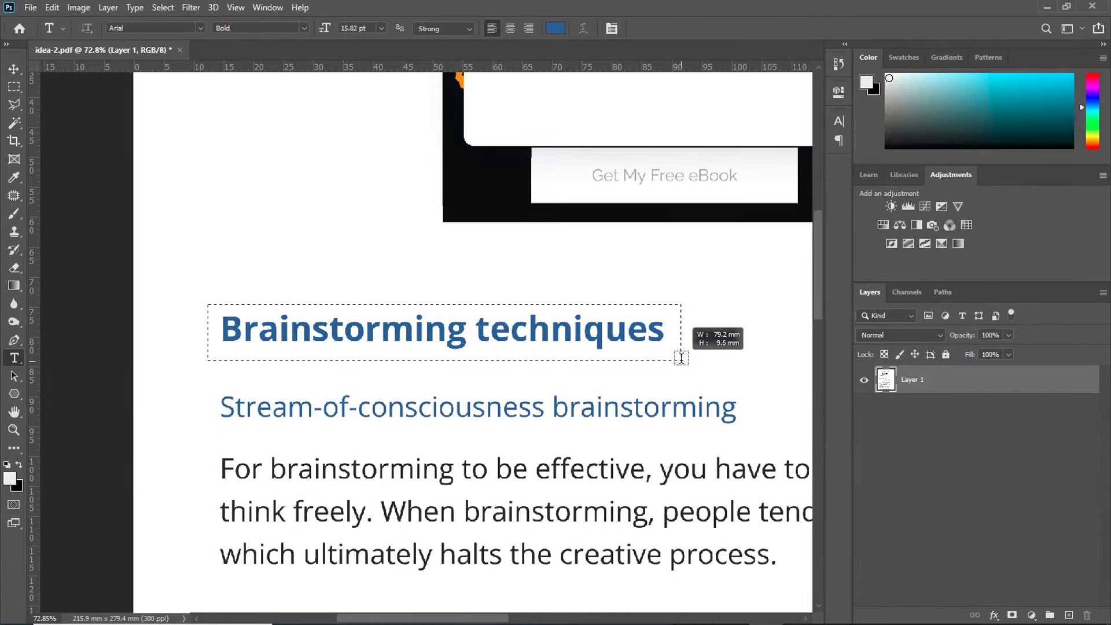
# Step: Draw a text box above the heading and replace its placeholder with 'Brainstorming techniques'
pyautogui.moveTo(680, 357); pyautogui.dragTo(680, 359)
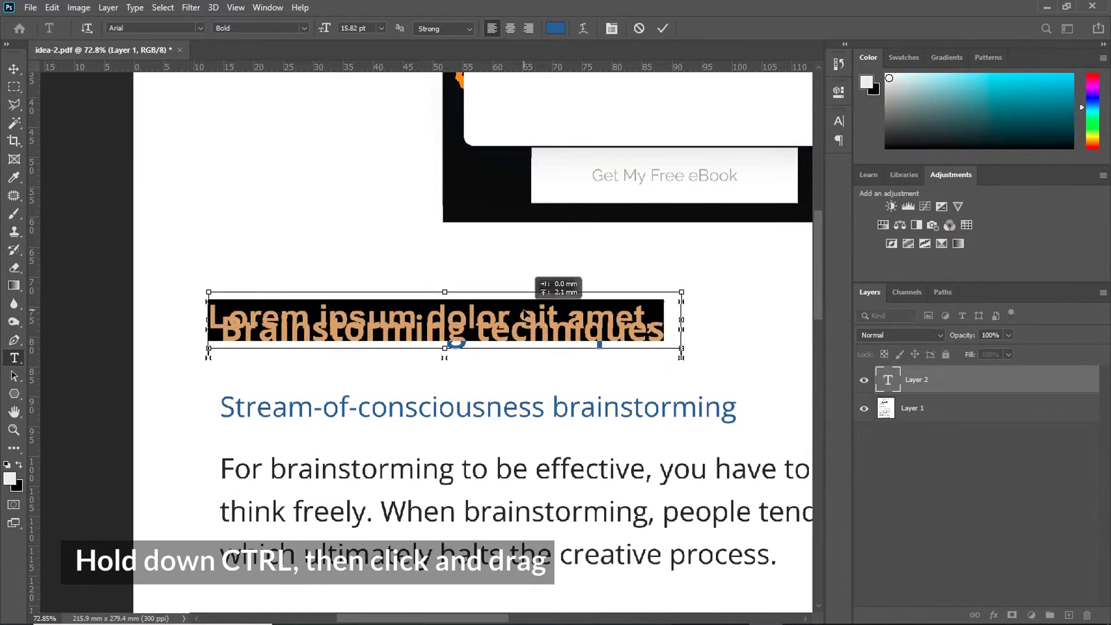
pyautogui.moveTo(523, 312); pyautogui.dragTo(525, 289)
pyautogui.click(518, 285)
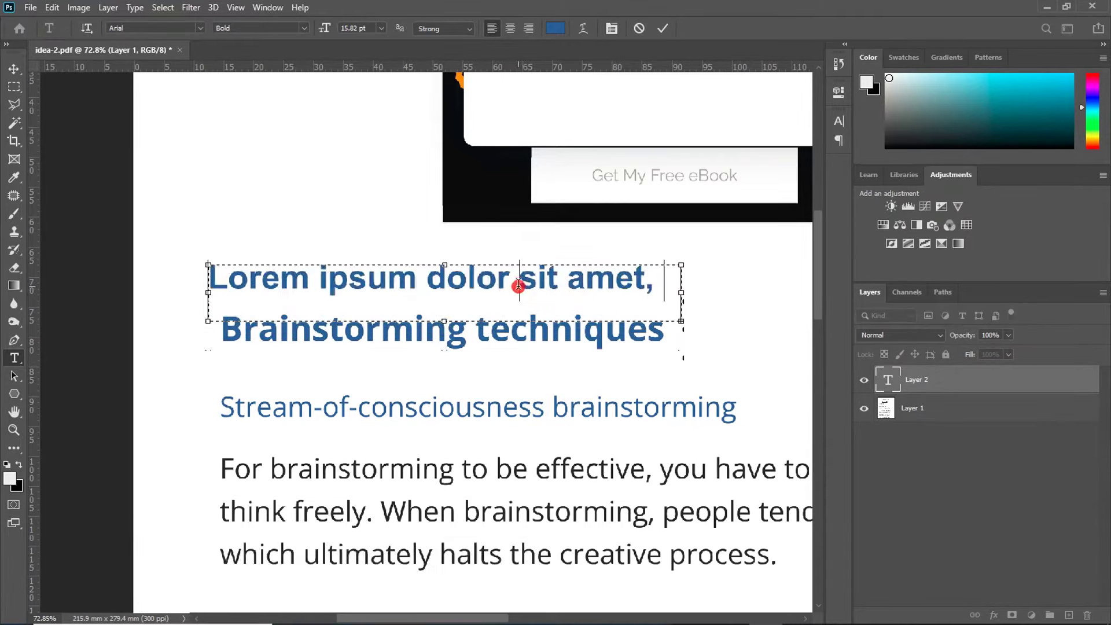
pyautogui.moveTo(660, 284); pyautogui.dragTo(181, 292)
pyautogui.write('Brainstorming techniques')
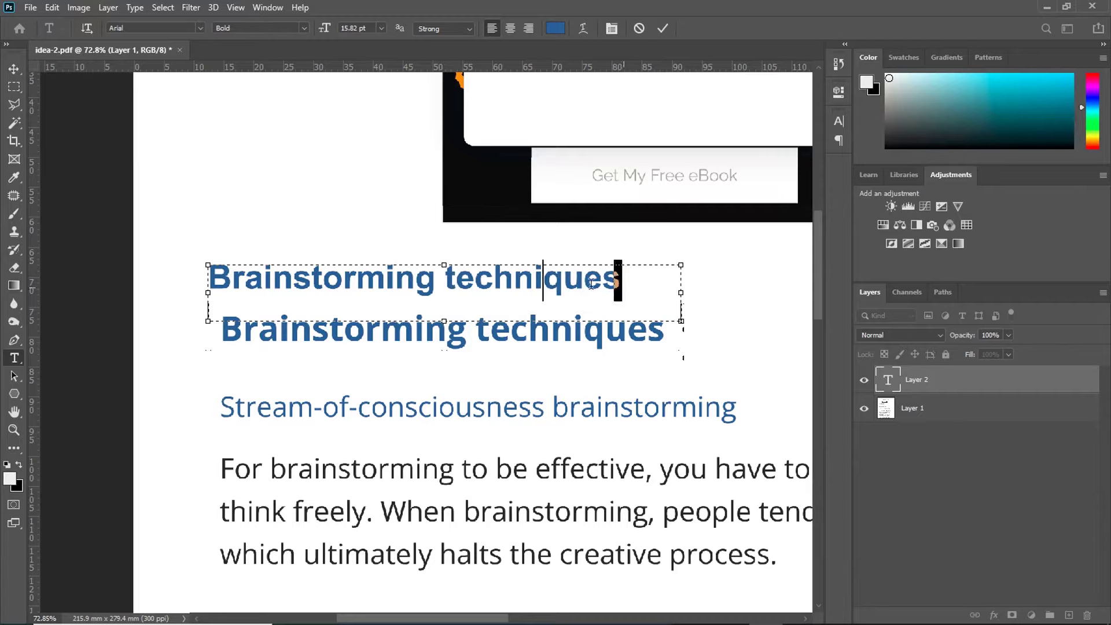
# Step: Make the heading text black (#000000) in Open Sans Bold and commit it
pyautogui.moveTo(590, 283); pyautogui.dragTo(236, 280)
pyautogui.click(554, 29)
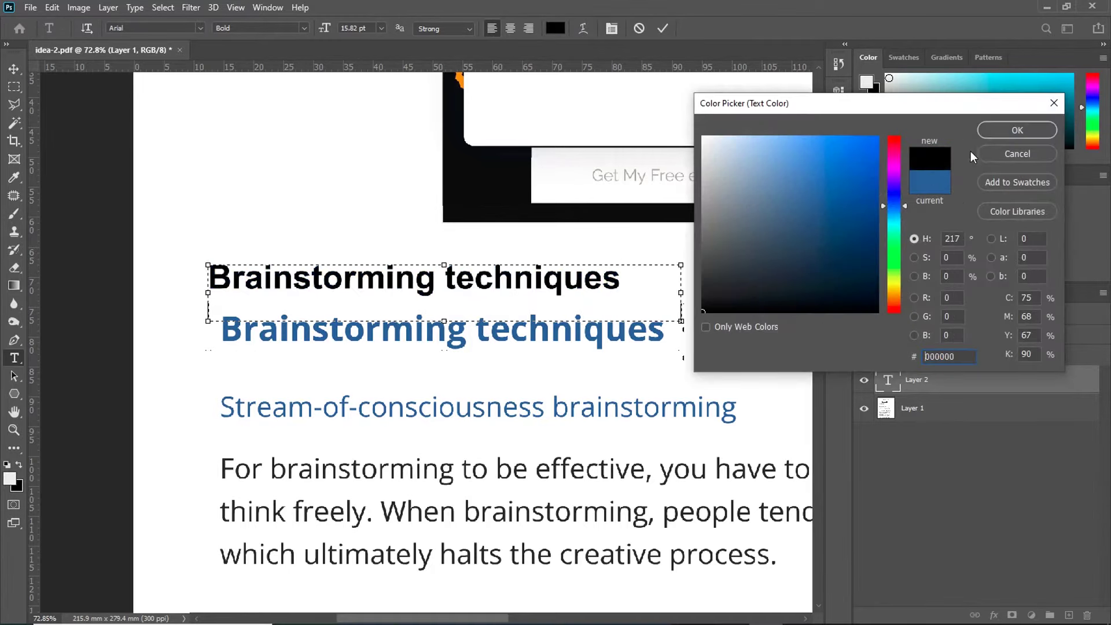
pyautogui.click(1012, 132)
pyautogui.click(200, 28)
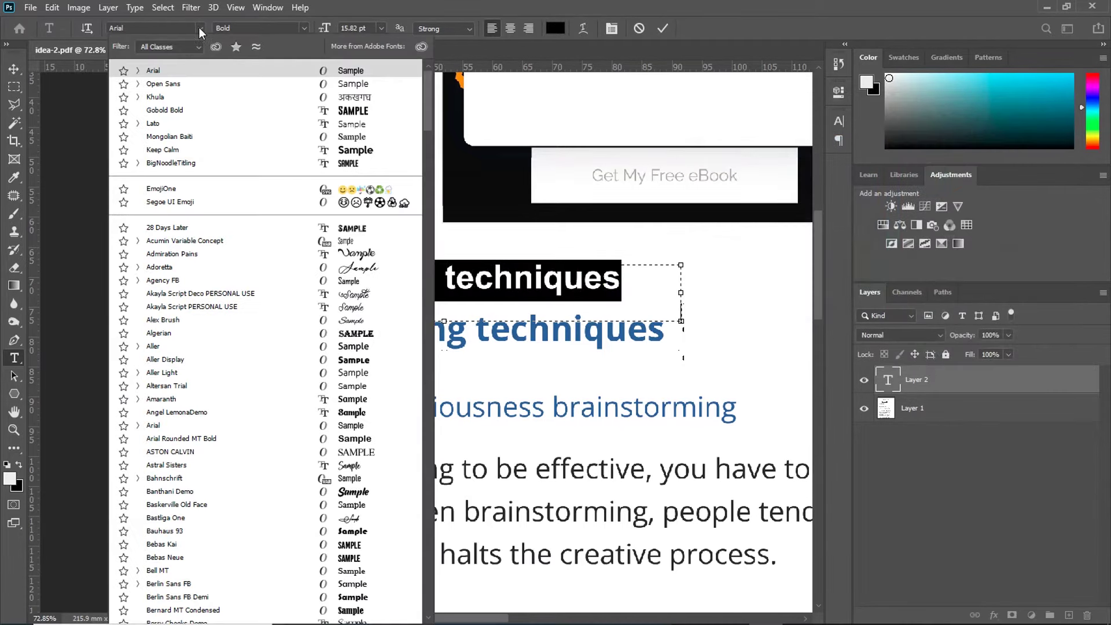
pyautogui.write('open')
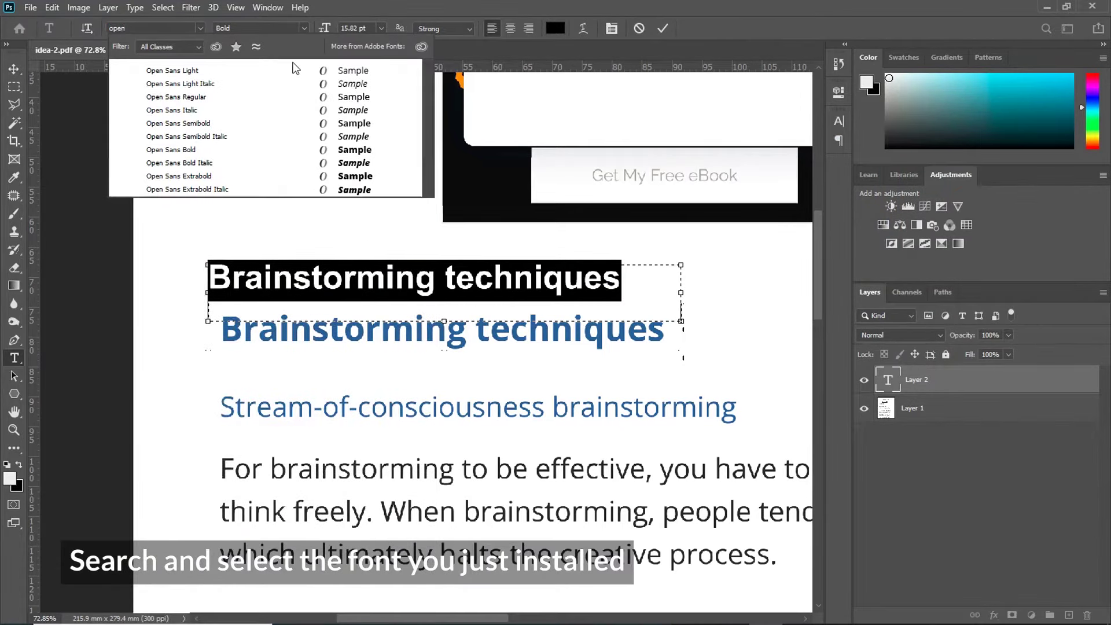
pyautogui.click(214, 149)
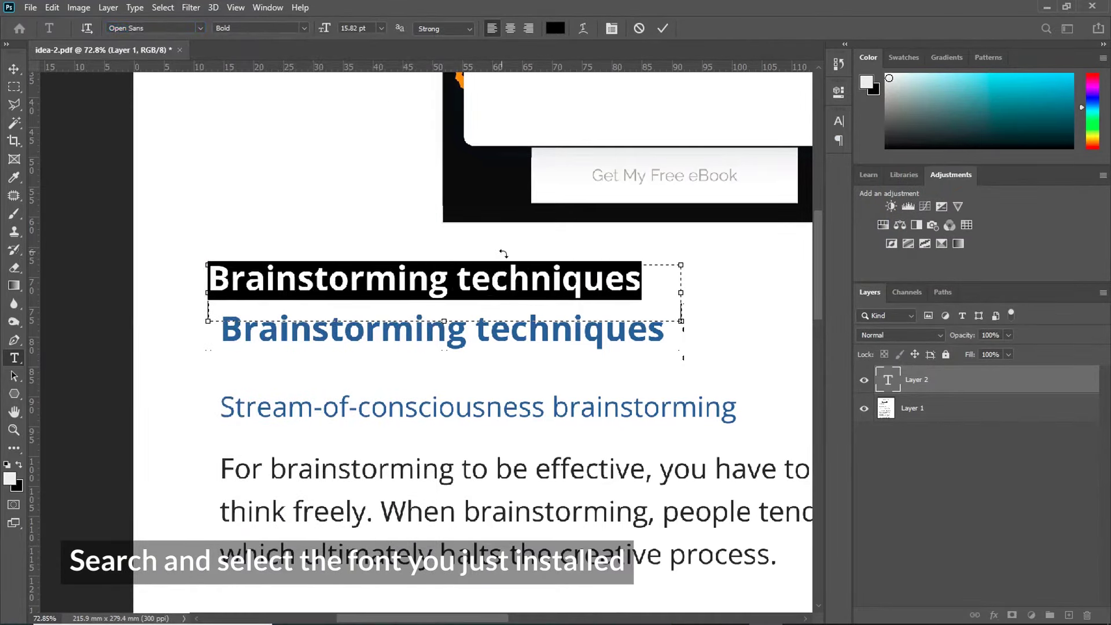
pyautogui.click(662, 28)
# Step: Move the black heading onto the blue one, then enlarge and skew it about 1° with Ctrl+T
pyautogui.click(14, 68)
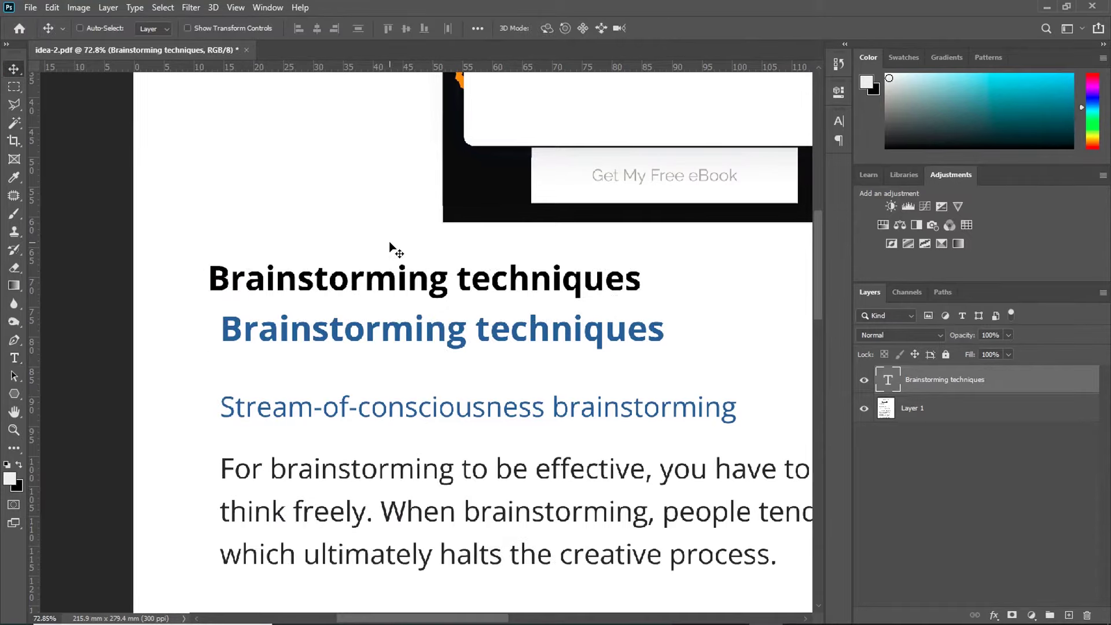
pyautogui.moveTo(391, 292); pyautogui.dragTo(404, 342)
pyautogui.hotkey('ctrl', 't')
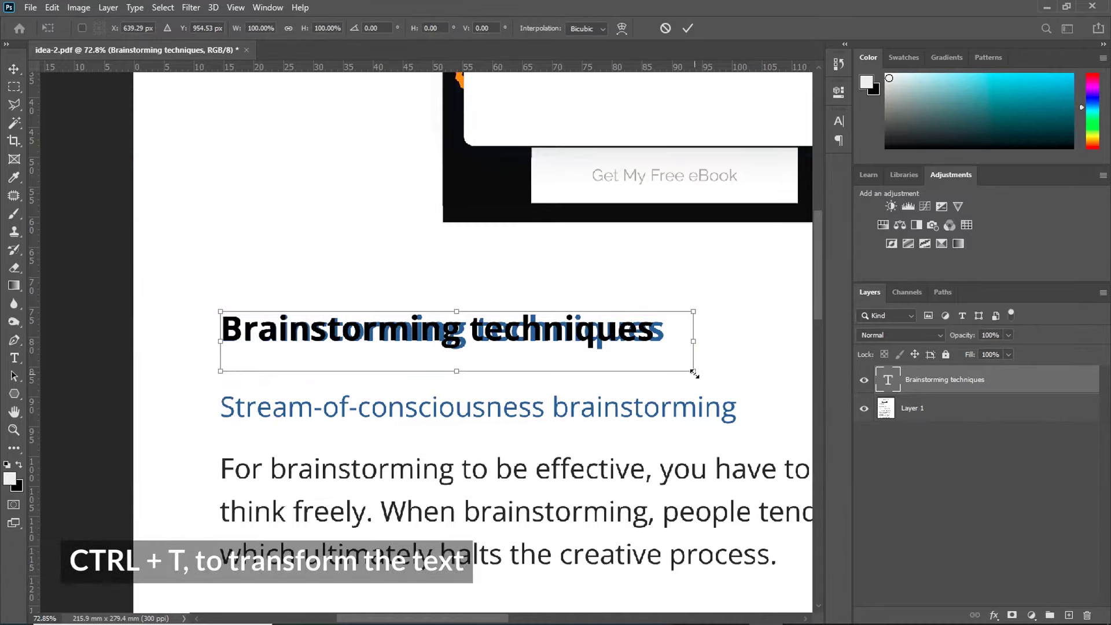
pyautogui.moveTo(694, 373); pyautogui.dragTo(705, 379)
pyautogui.scroll(2, 627, 366)
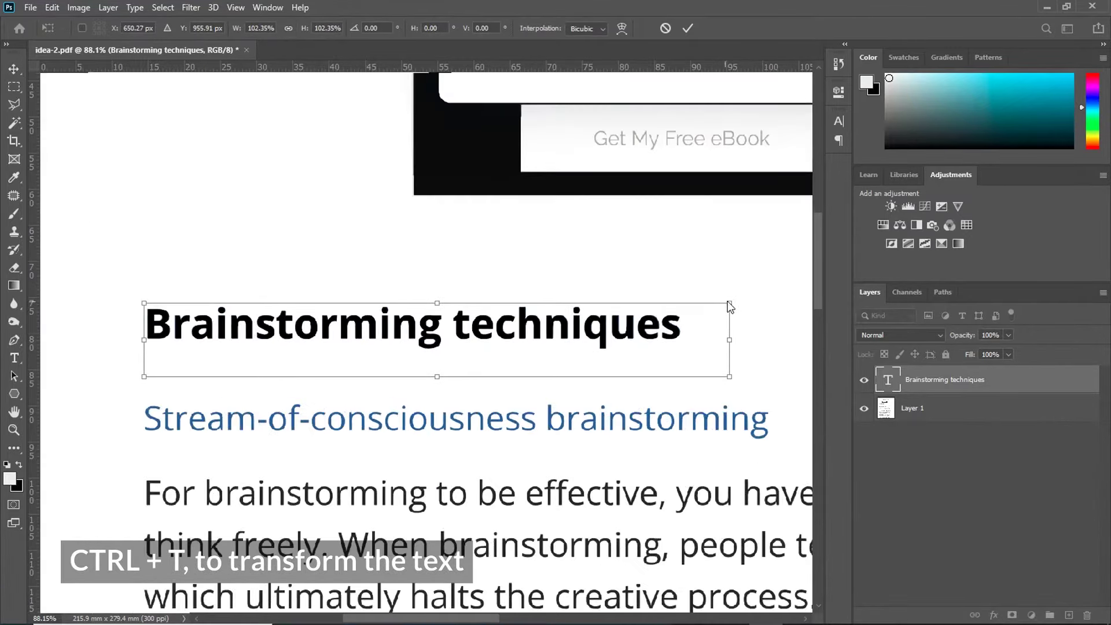
pyautogui.moveTo(728, 307)
pyautogui.mouseDown()
pyautogui.moveTo(746, 306)
pyautogui.moveTo(731, 306)
pyautogui.mouseUp()
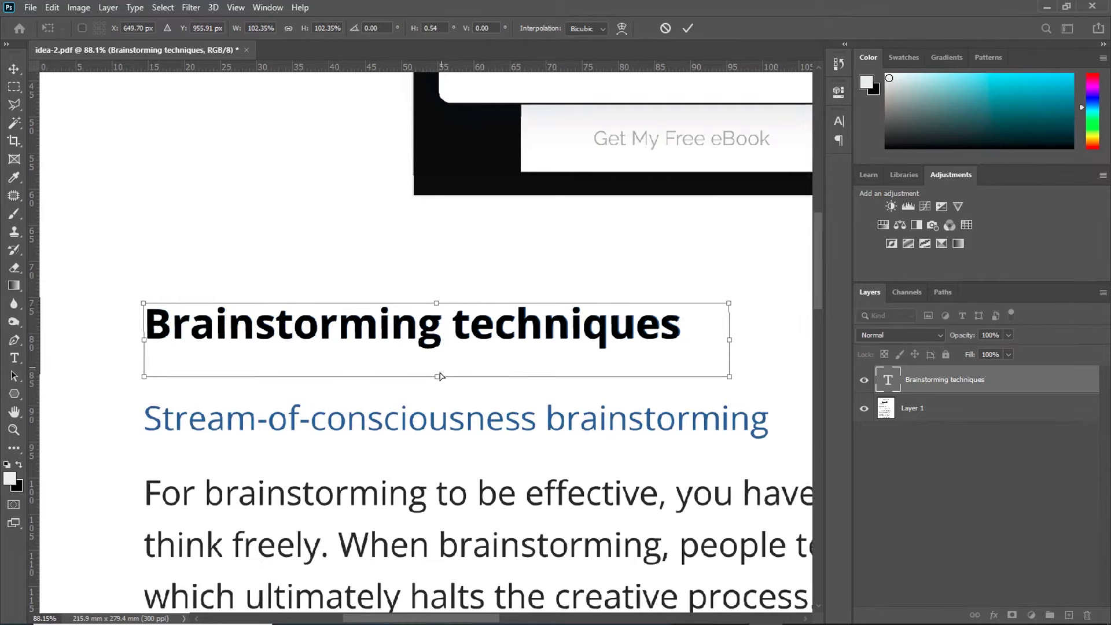
pyautogui.moveTo(437, 376); pyautogui.dragTo(440, 377)
pyautogui.click(691, 24)
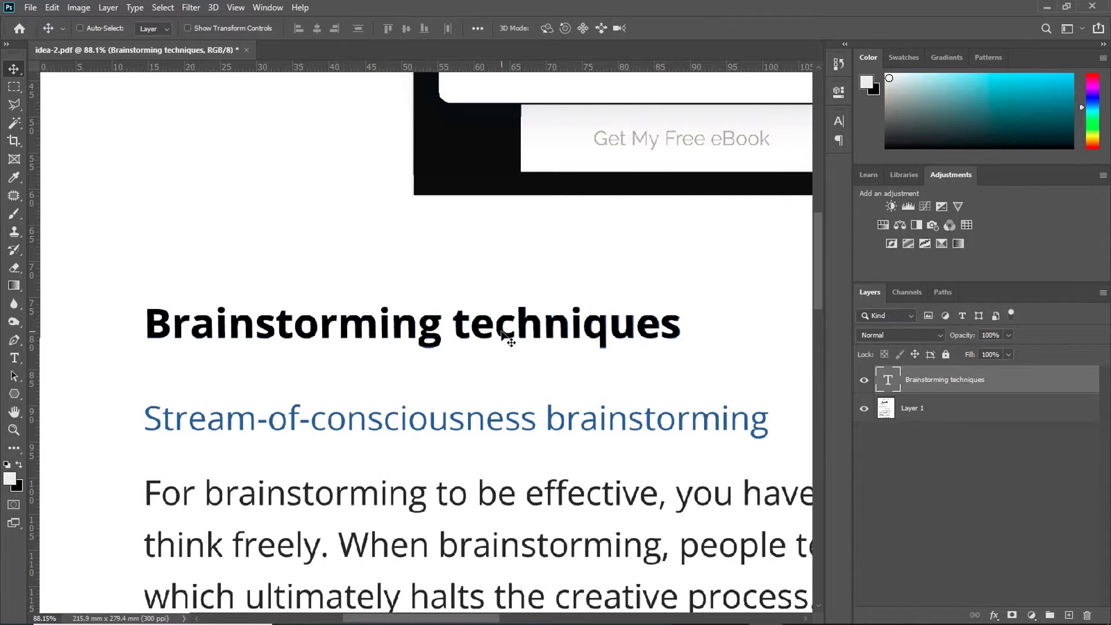
pyautogui.click(839, 122)
pyautogui.click(263, 6)
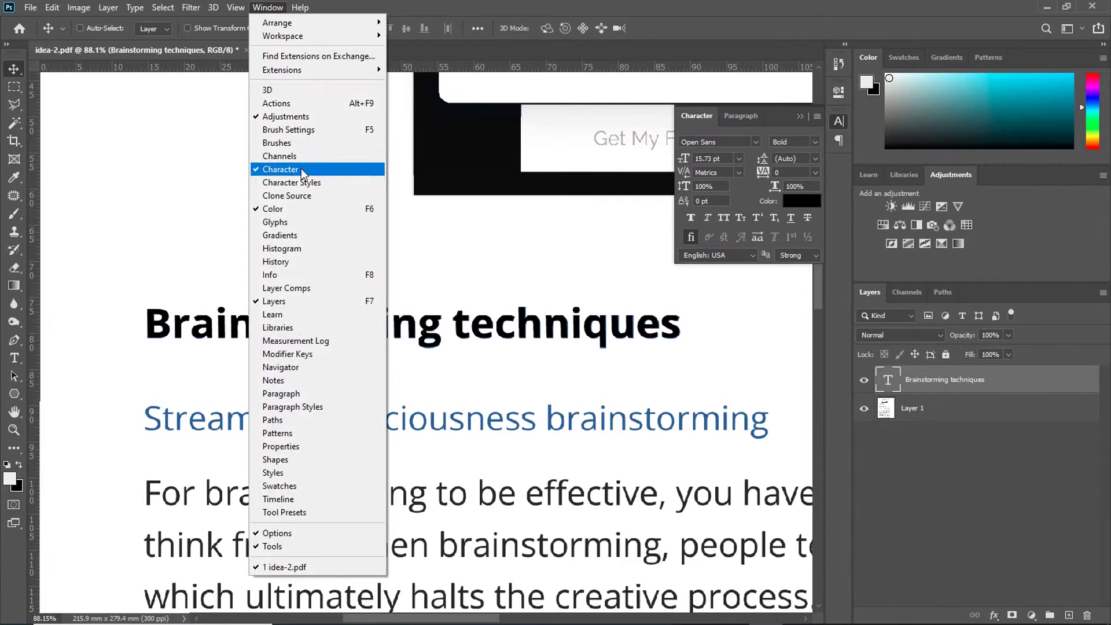
pyautogui.click(717, 139)
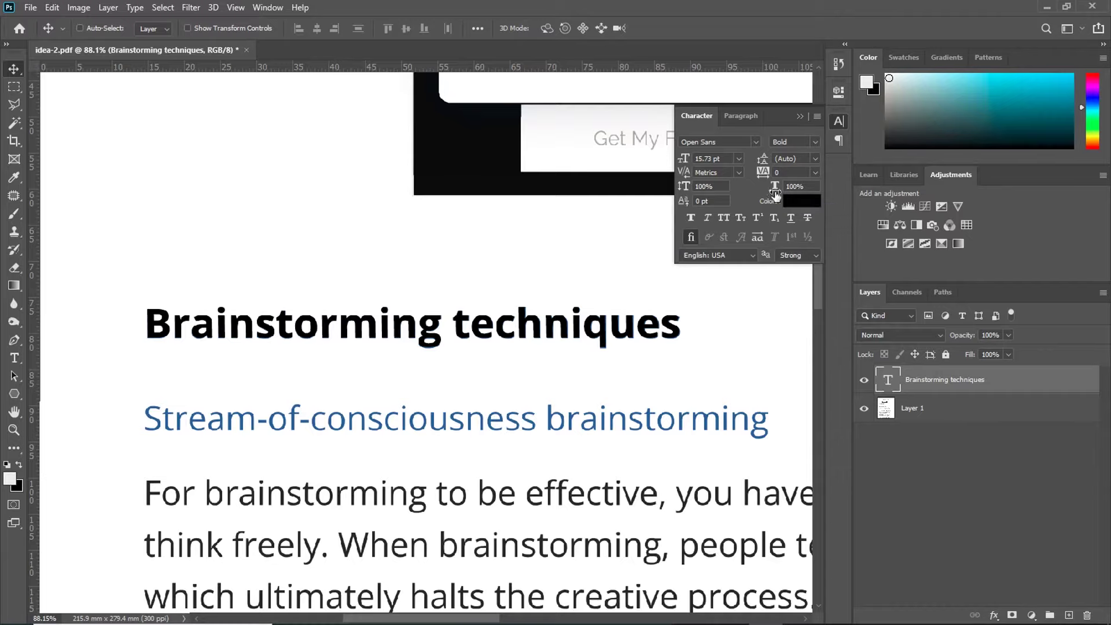
pyautogui.click(801, 116)
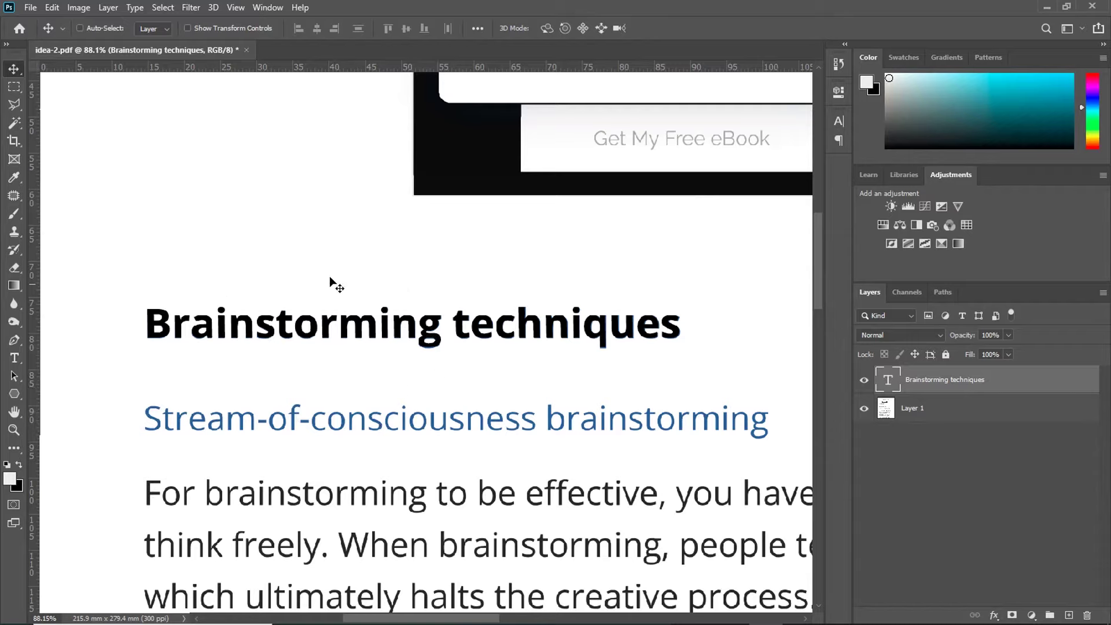
# Step: Add Layer 2 above Layer 1 and set up a soft 0%-hardness brush in white sampled from the page
pyautogui.click(925, 409)
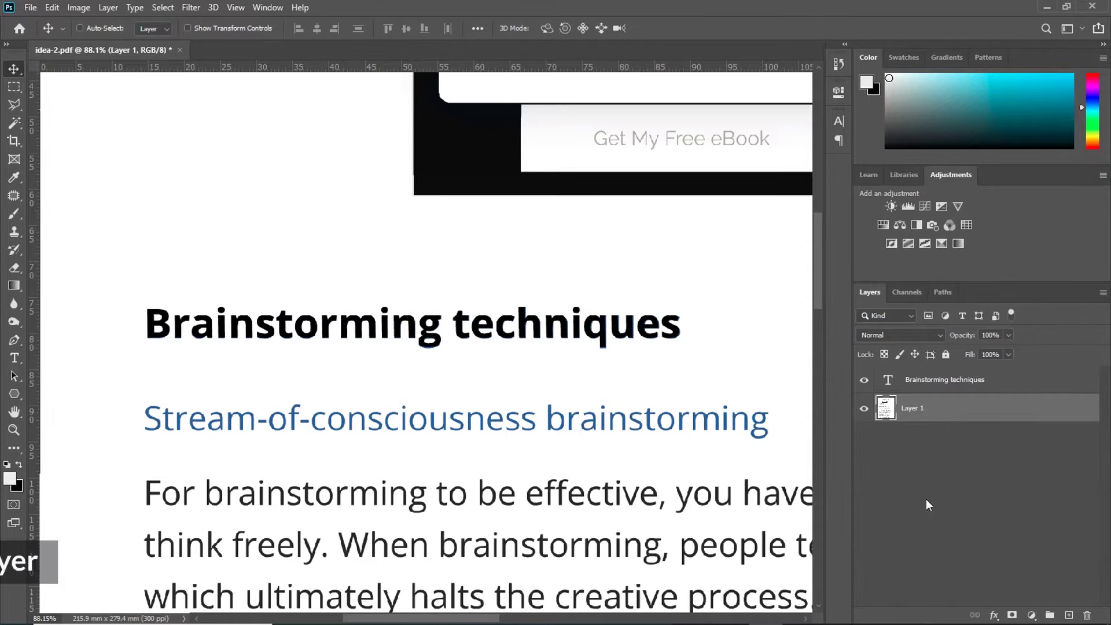
pyautogui.hotkey('ctrl', 'shift', 'n')
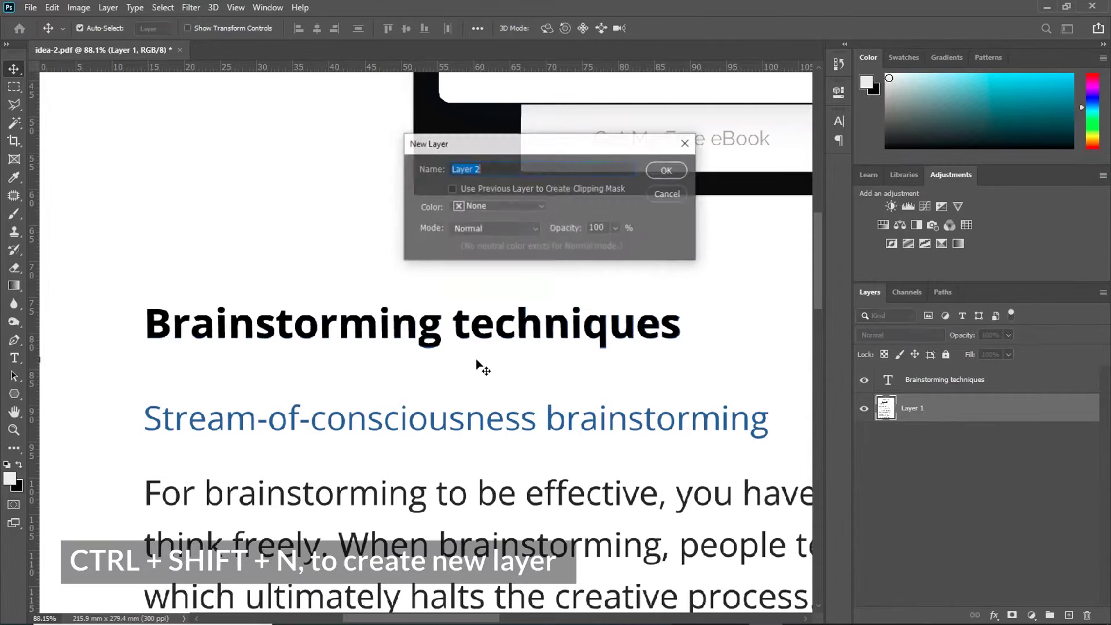
pyautogui.click(667, 170)
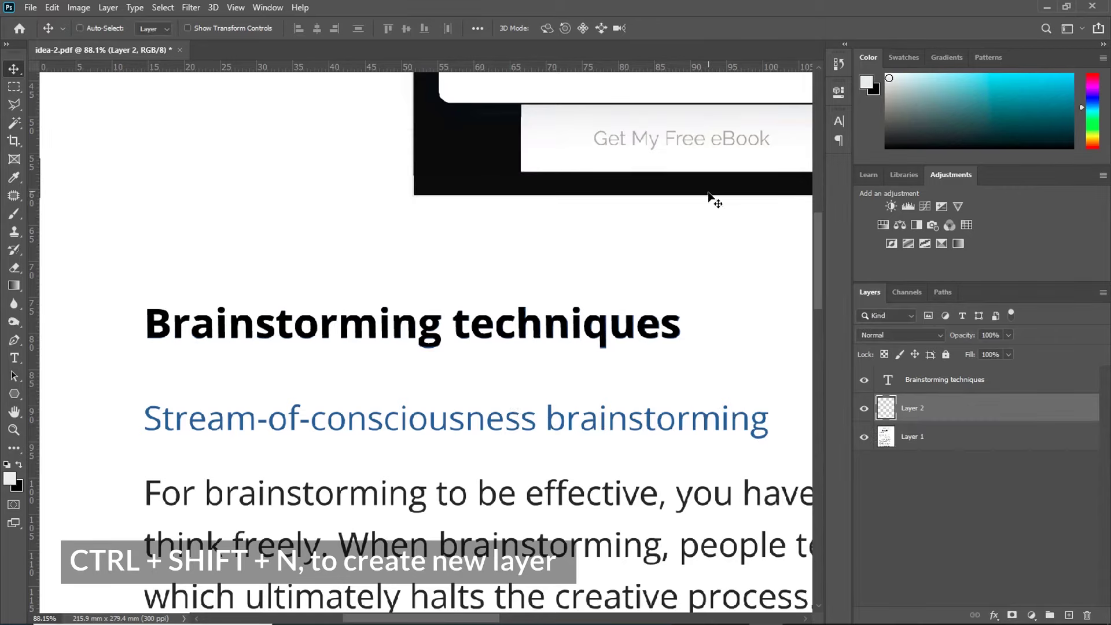
pyautogui.click(14, 213)
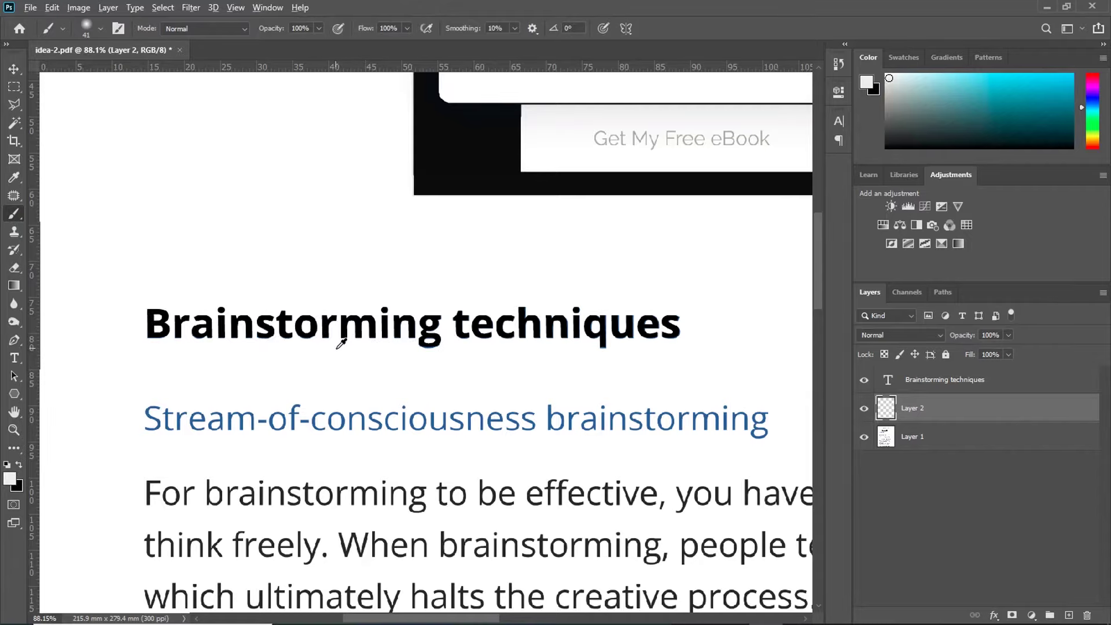
pyautogui.keyDown('alt'); pyautogui.click(341, 344); pyautogui.keyUp('alt')
pyautogui.rightClick(350, 347)
pyautogui.rightClick(377, 291)
pyautogui.click(481, 319)
pyautogui.moveTo(495, 320); pyautogui.dragTo(404, 356)
pyautogui.click(130, 301)
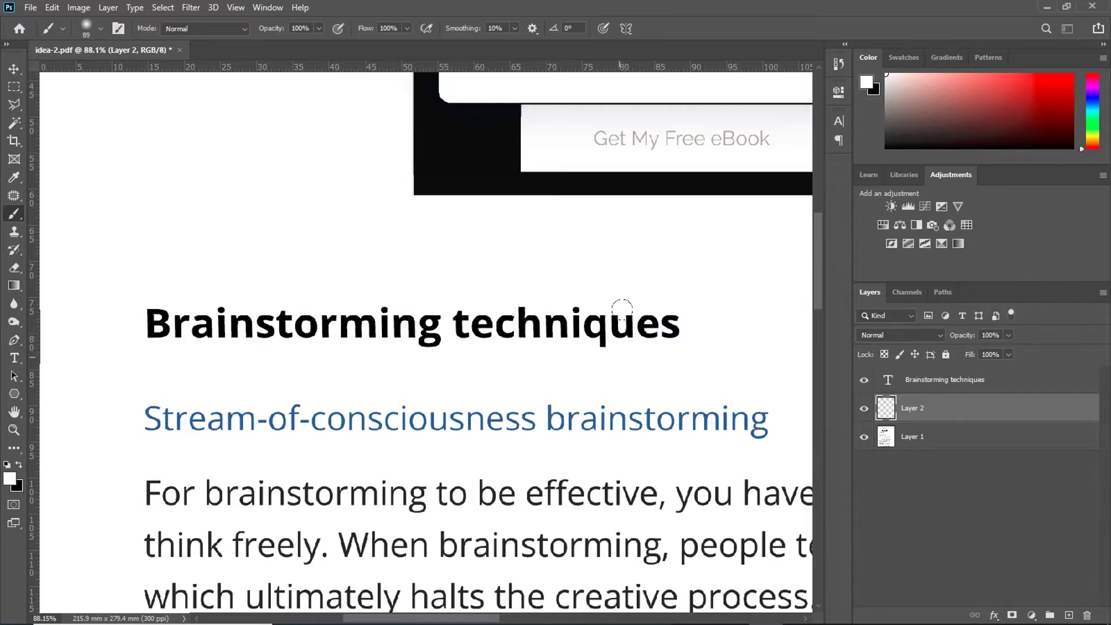
# Step: Move the white patch over the blue heading, toggling the text and Layer 2 visibility to check
pyautogui.click(864, 380)
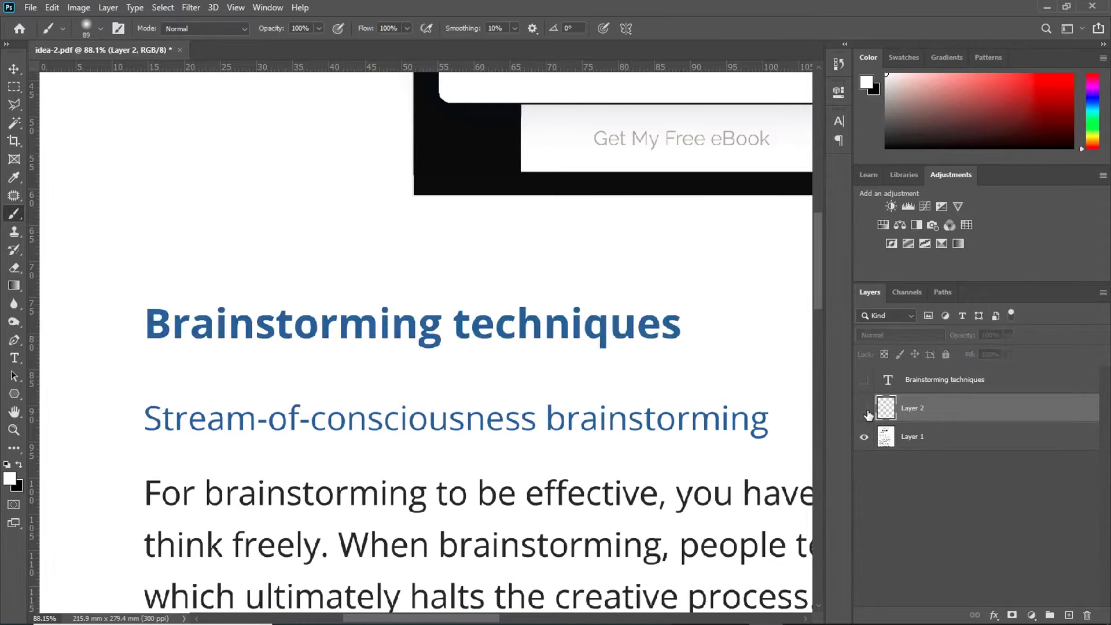
pyautogui.click(864, 408)
pyautogui.press('v')
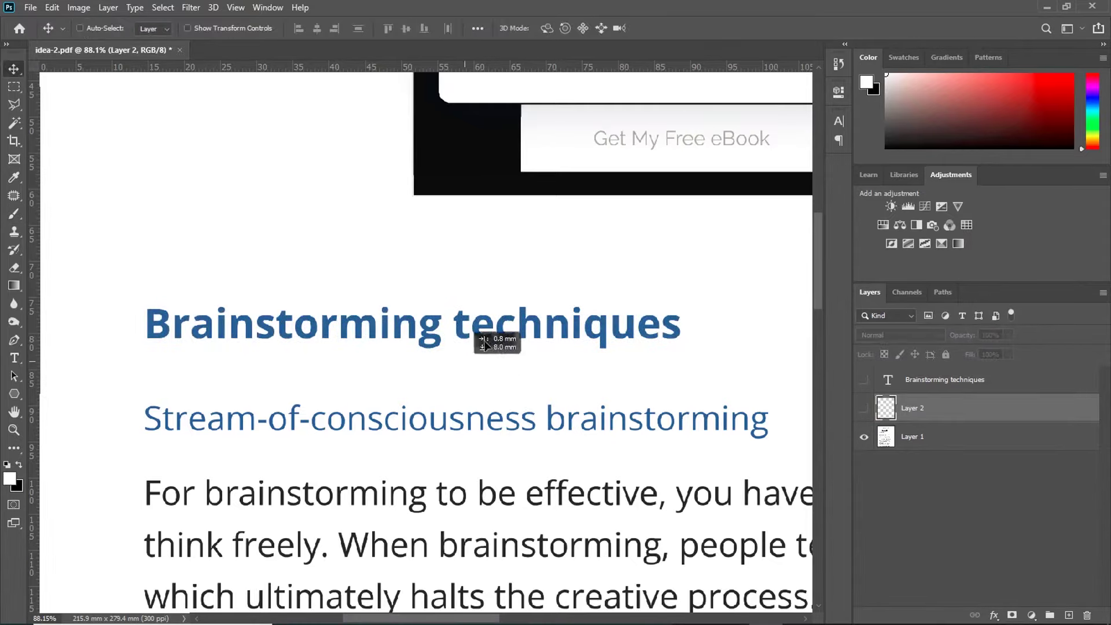
pyautogui.click(863, 407)
pyautogui.moveTo(483, 313); pyautogui.dragTo(513, 325)
pyautogui.click(865, 381)
# Step: With Layer 2 hidden, sample the original heading's blue #39609f as the Brainstorming techniques text colour
pyautogui.hotkey('ctrl', '-')
pyautogui.click(889, 382)
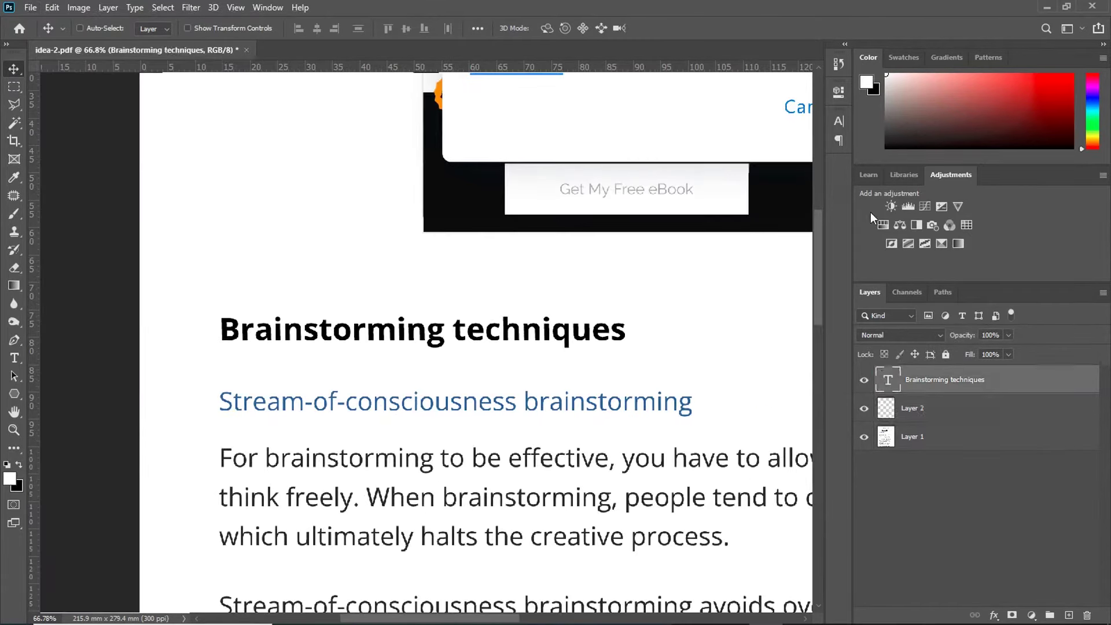
pyautogui.click(839, 121)
pyautogui.hotkey('ctrl', '+')
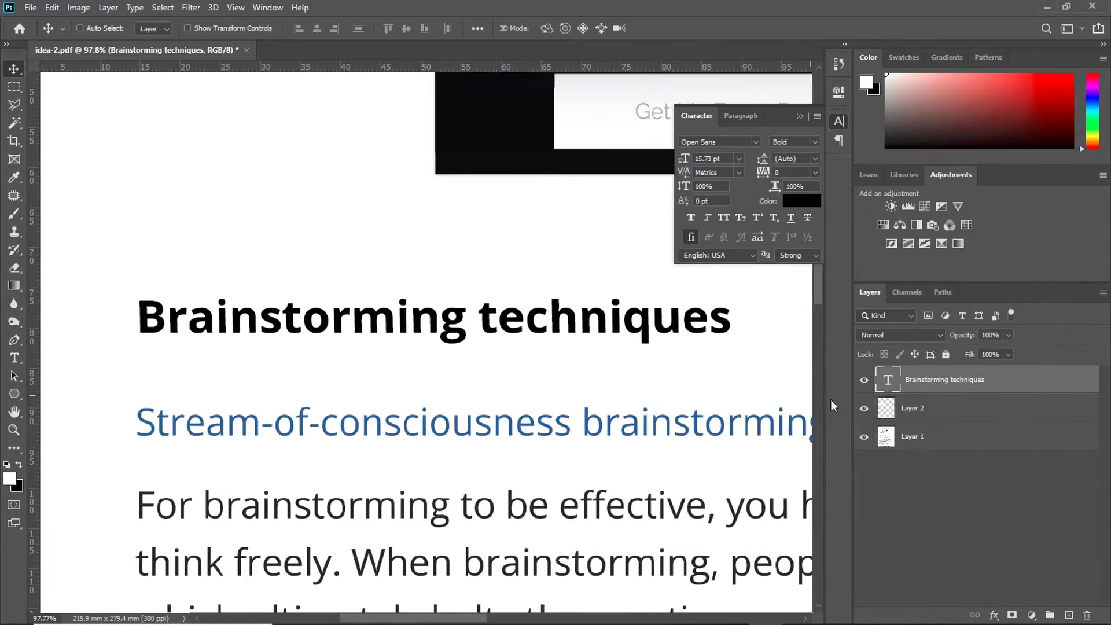
pyautogui.click(863, 409)
pyautogui.click(925, 379)
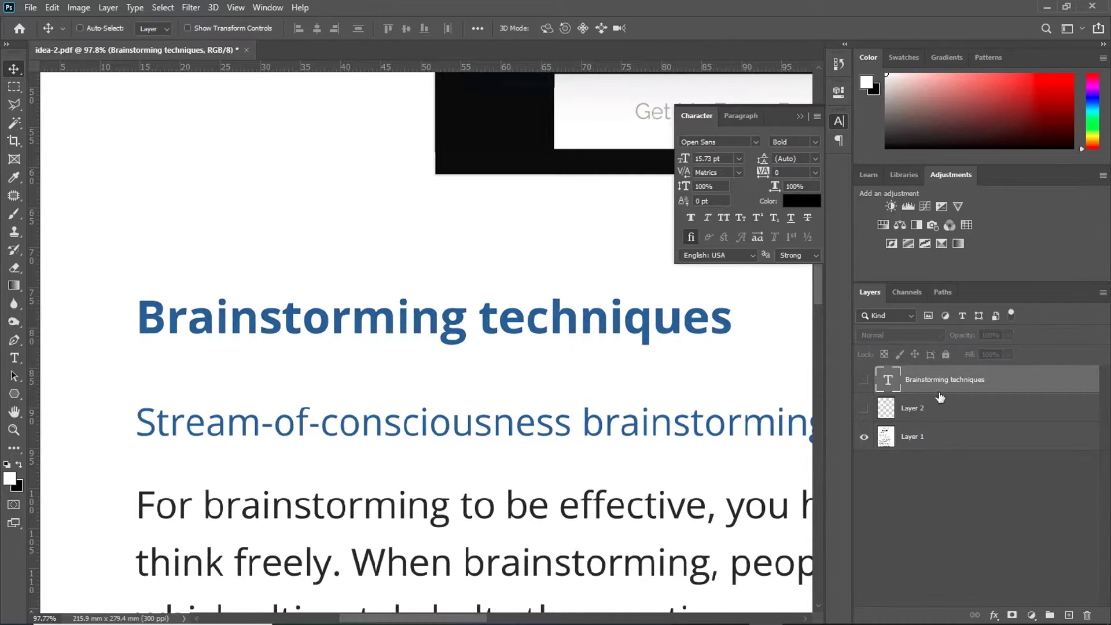
pyautogui.click(803, 200)
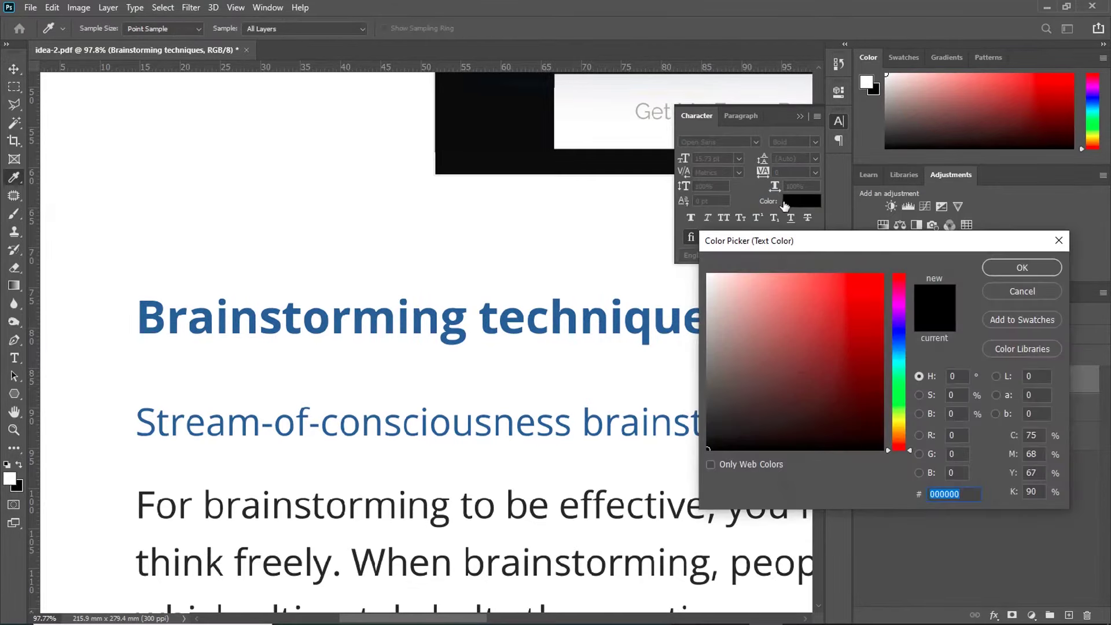
pyautogui.click(422, 311)
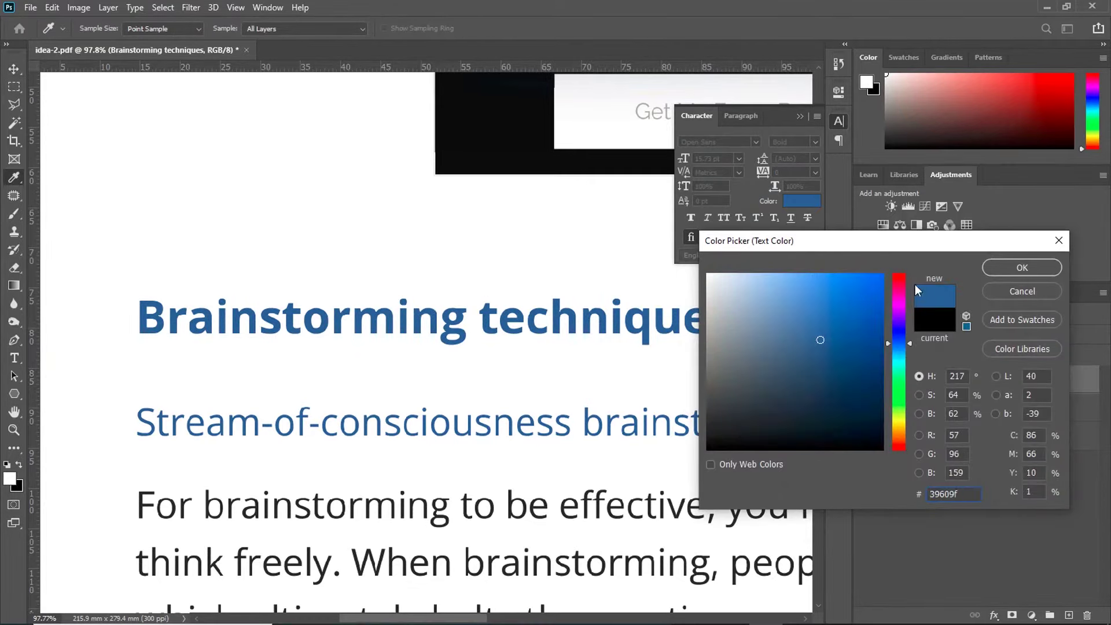
pyautogui.click(1021, 268)
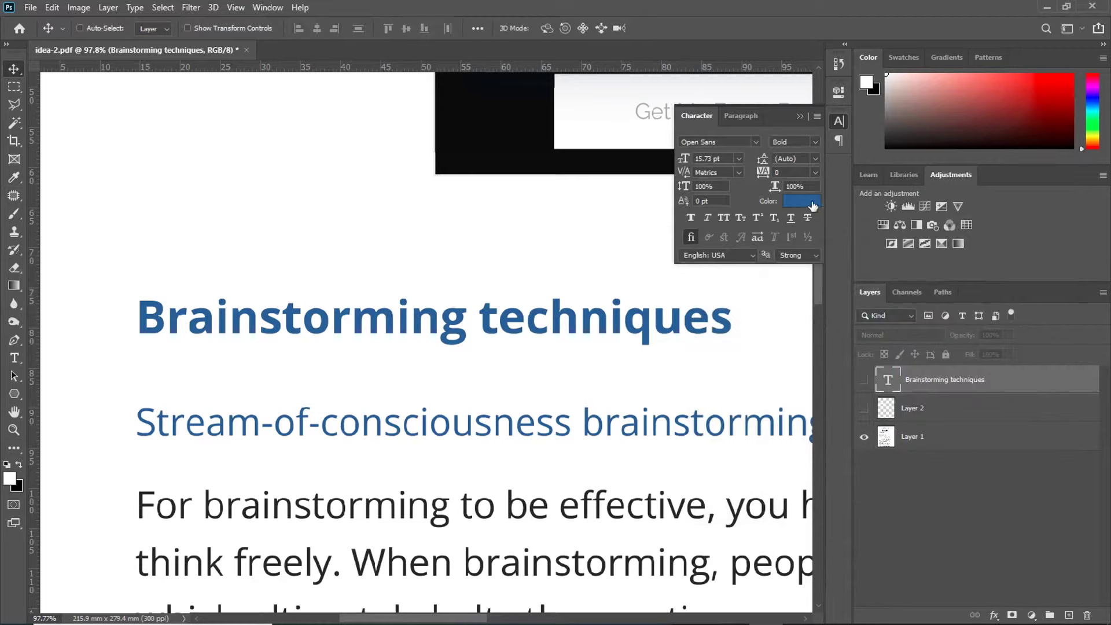
# Step: Show Layer 2 and the heading layer again and compare the recoloured heading on the page
pyautogui.click(863, 408)
pyautogui.click(864, 380)
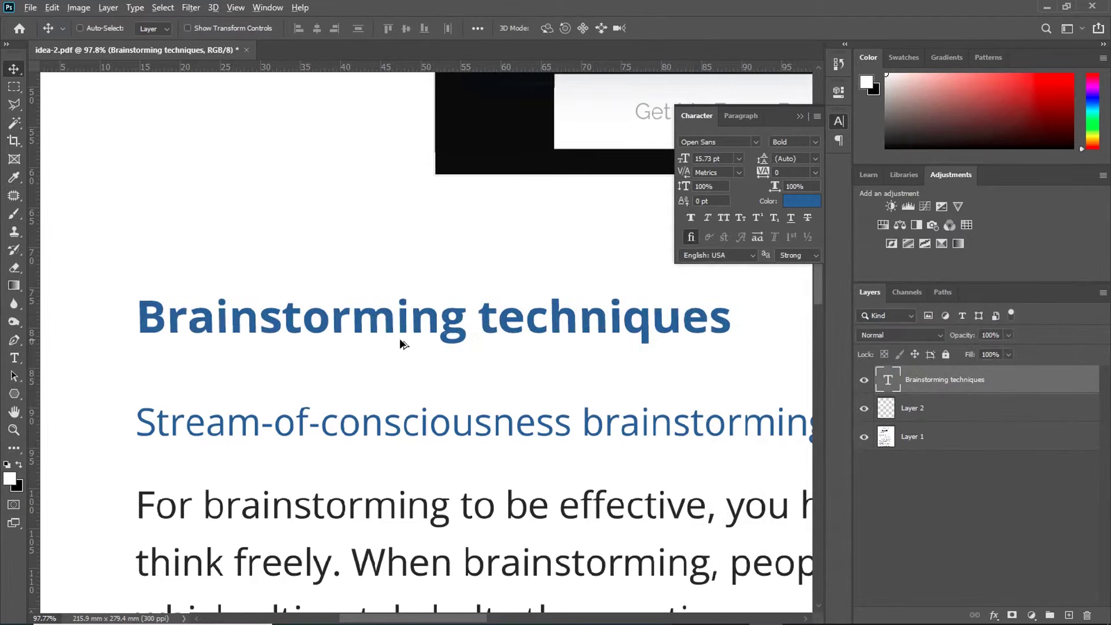
pyautogui.hotkey('ctrl', '-')
pyautogui.click(863, 380)
pyautogui.click(863, 379)
pyautogui.scroll(-2, 496, 303)
pyautogui.scroll(2, 550, 335)
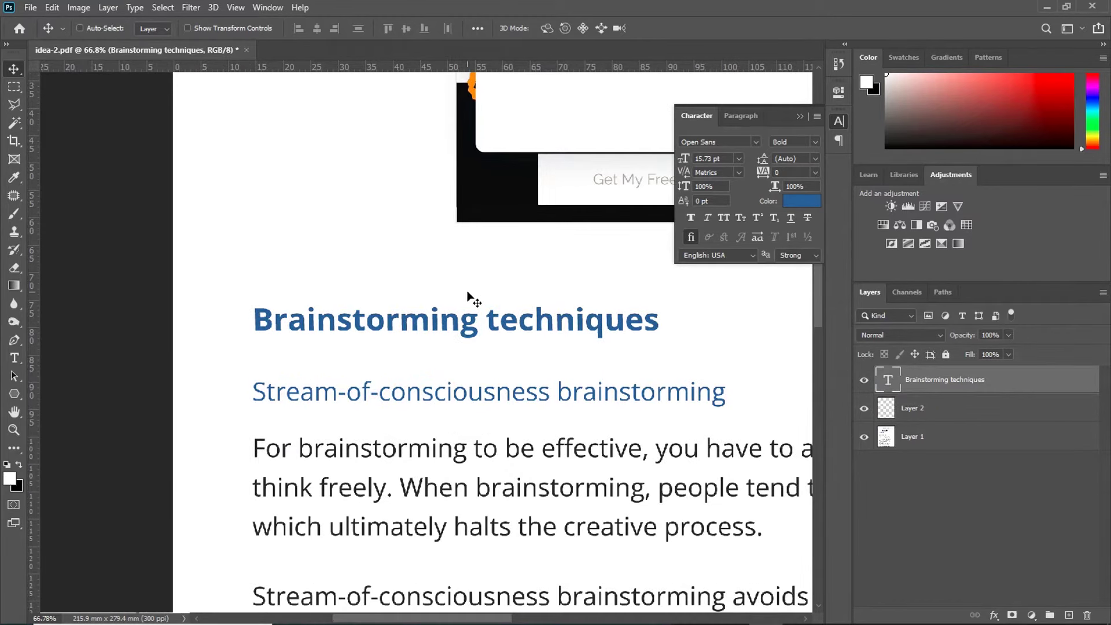
# Step: Replace the heading text with 'Thoughts of a designer' and commit it
pyautogui.doubleClick(500, 320)
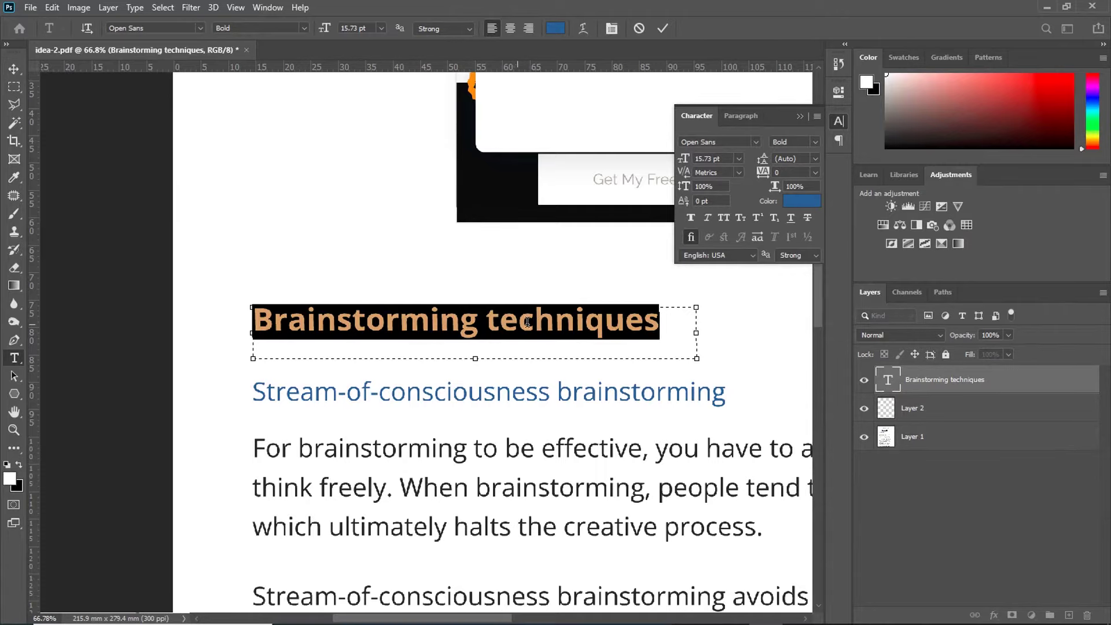
pyautogui.write('Thoughts of a ')
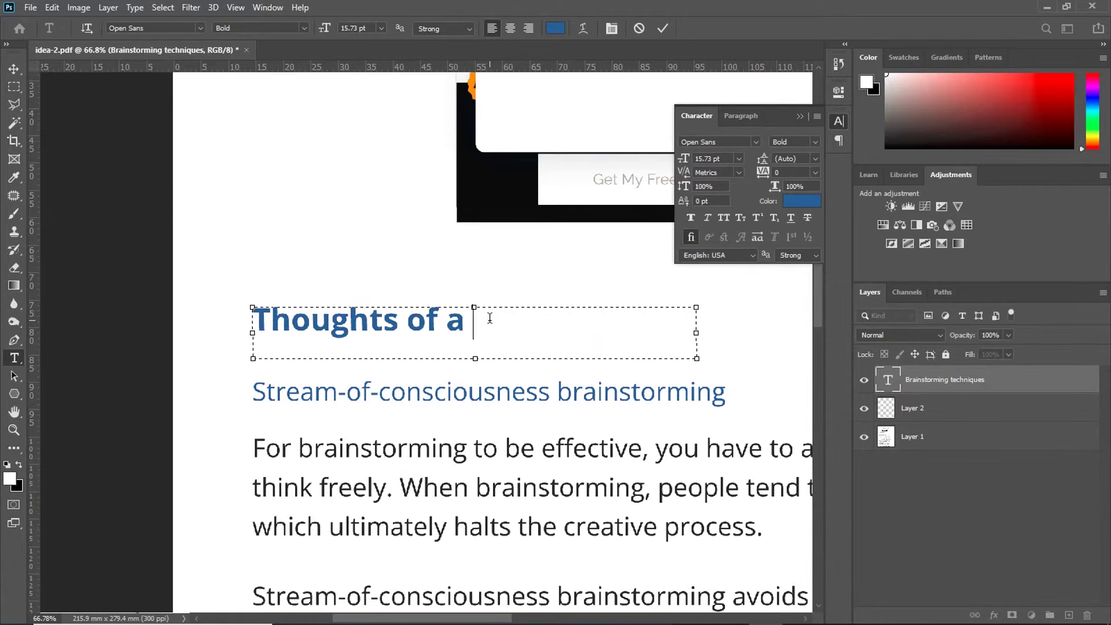
pyautogui.write('designer')
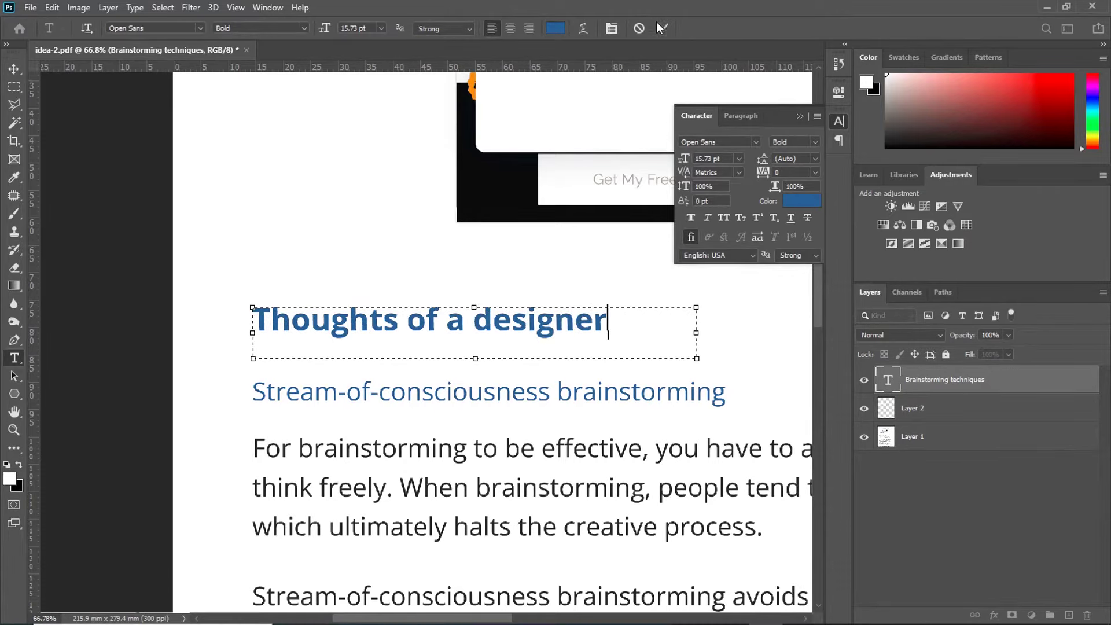
pyautogui.click(663, 29)
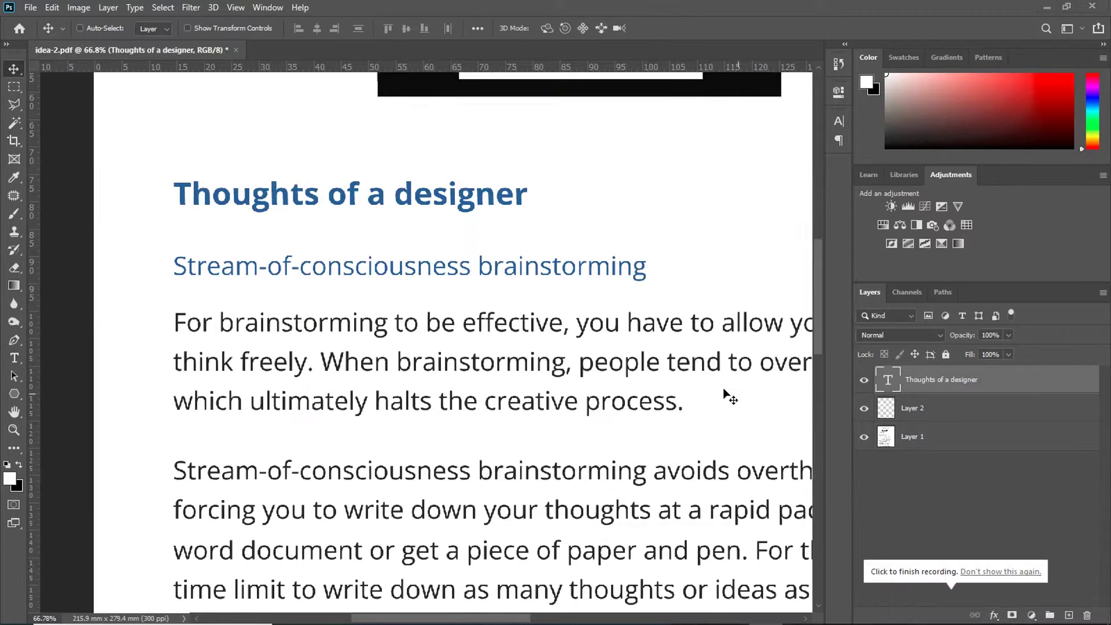
# Step: Add a text line 'which ultimately halts the creative' below line three in Open Sans Regular, widened and committed
pyautogui.click(14, 358)
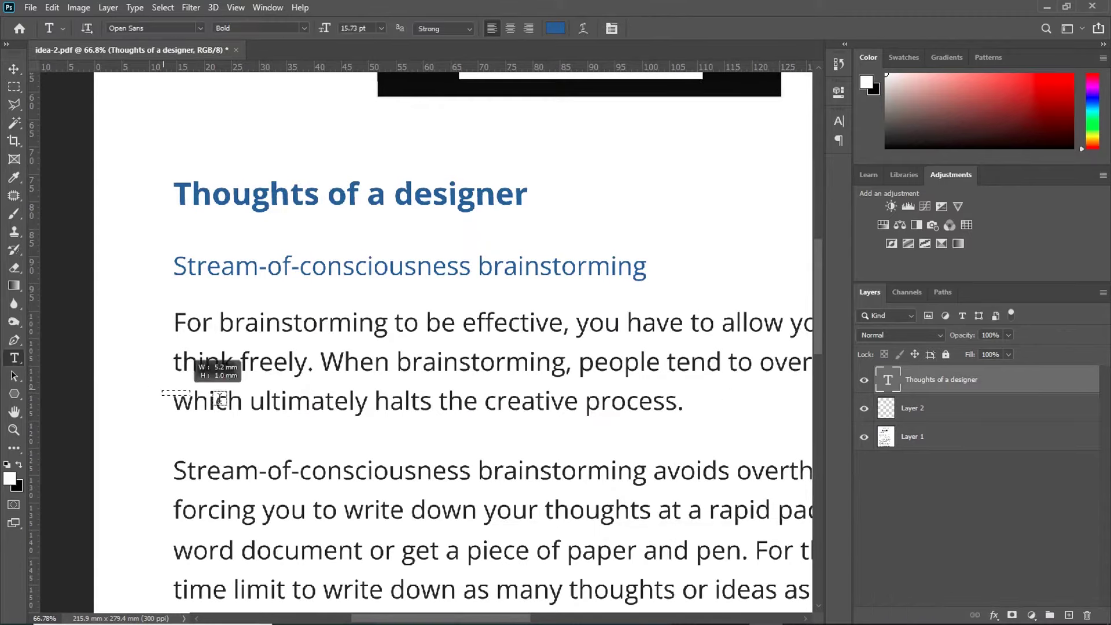
pyautogui.click(698, 417)
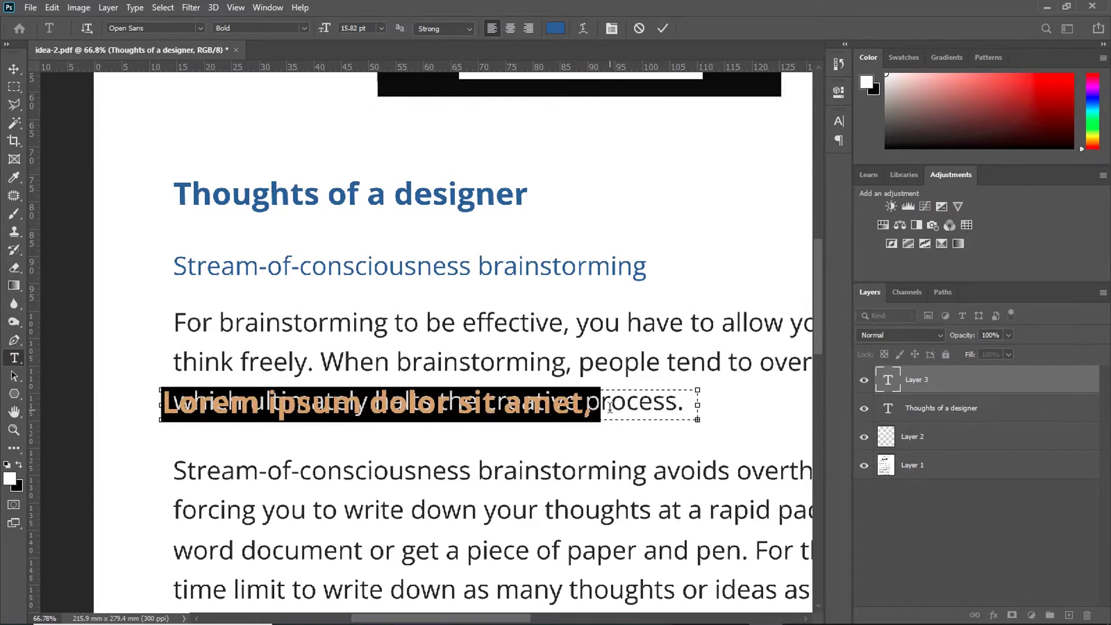
pyautogui.moveTo(584, 413); pyautogui.dragTo(584, 445)
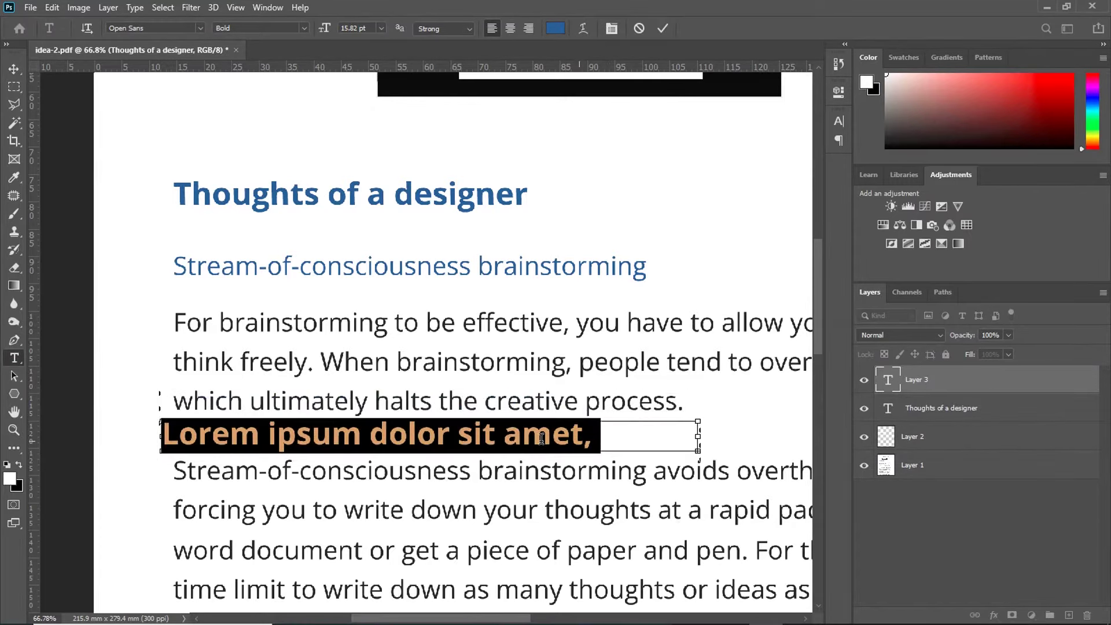
pyautogui.write('which u')
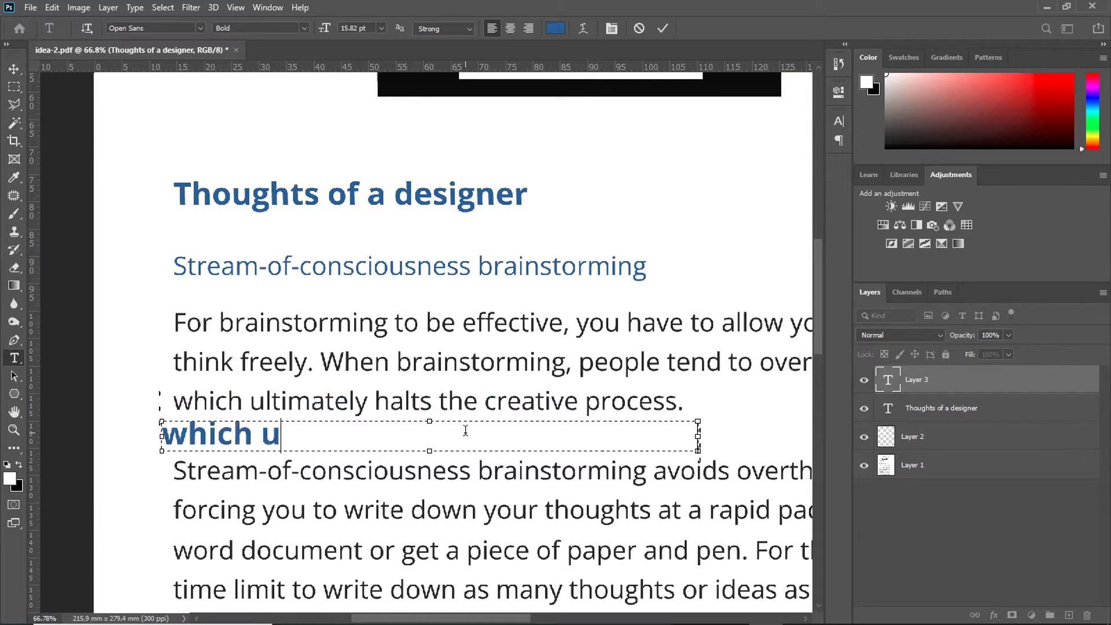
pyautogui.write('ltimately h')
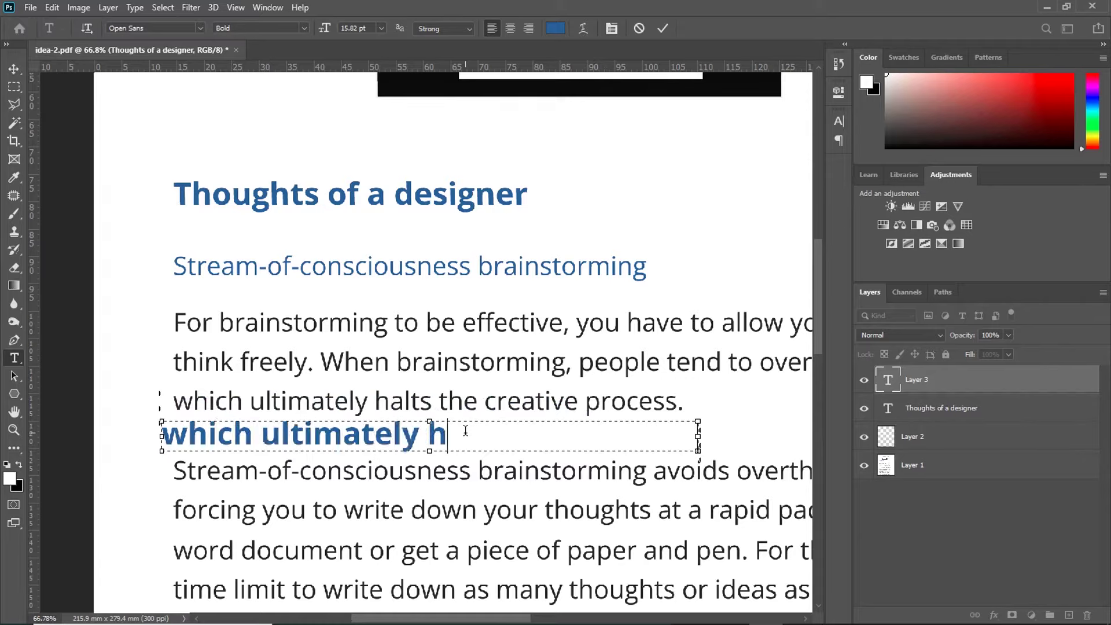
pyautogui.write('alts the creative')
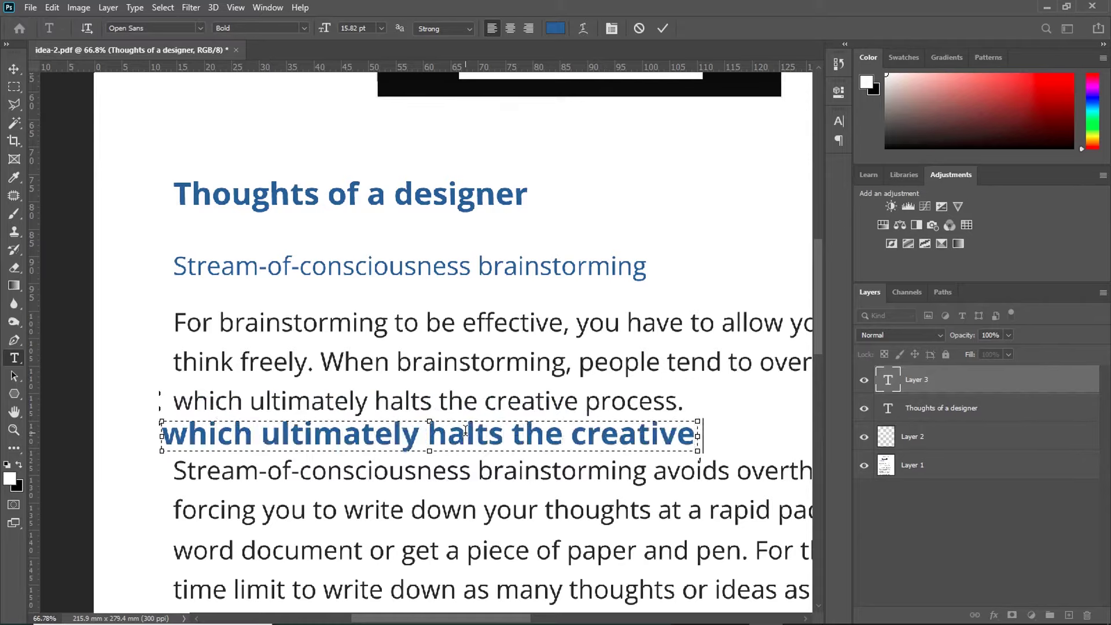
pyautogui.hotkey('ctrl', 'a')
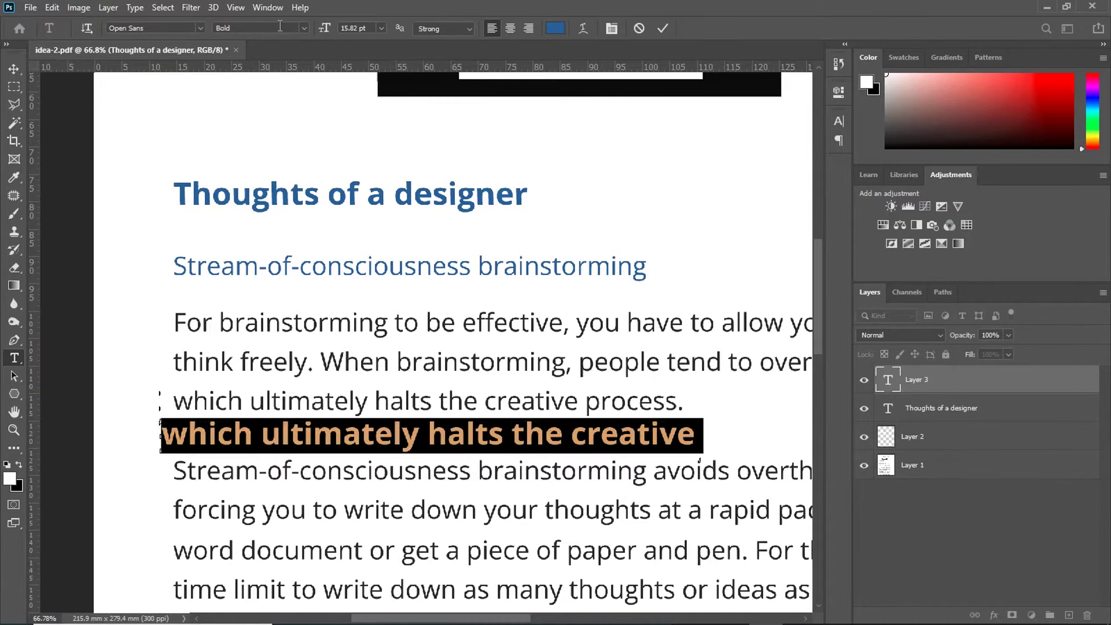
pyautogui.click(260, 27)
pyautogui.click(243, 66)
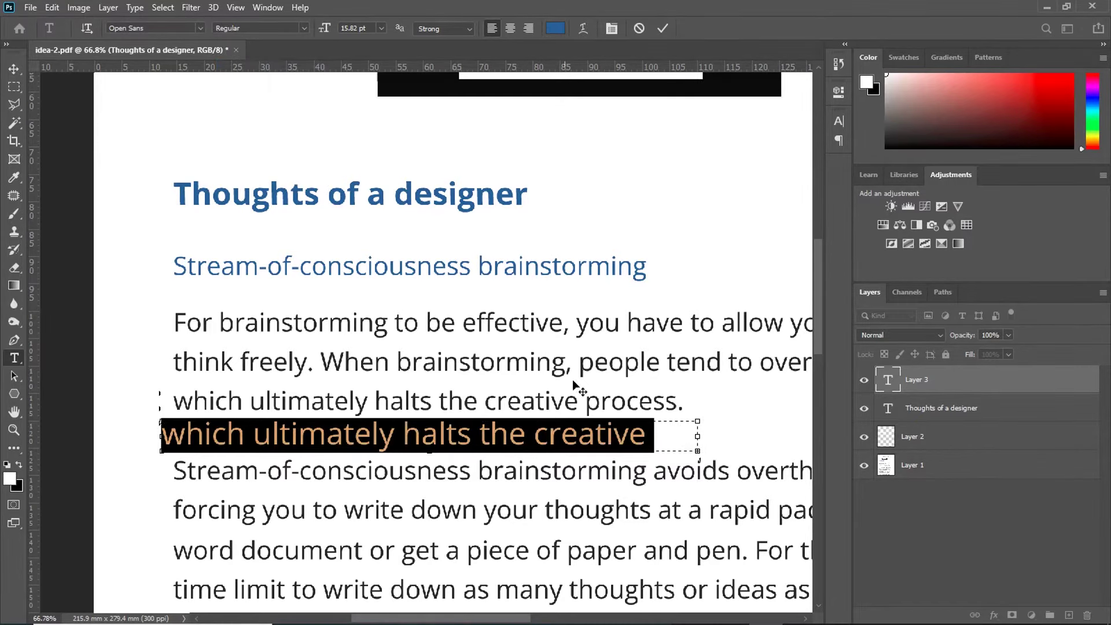
pyautogui.click(600, 437)
pyautogui.moveTo(688, 437); pyautogui.dragTo(772, 436)
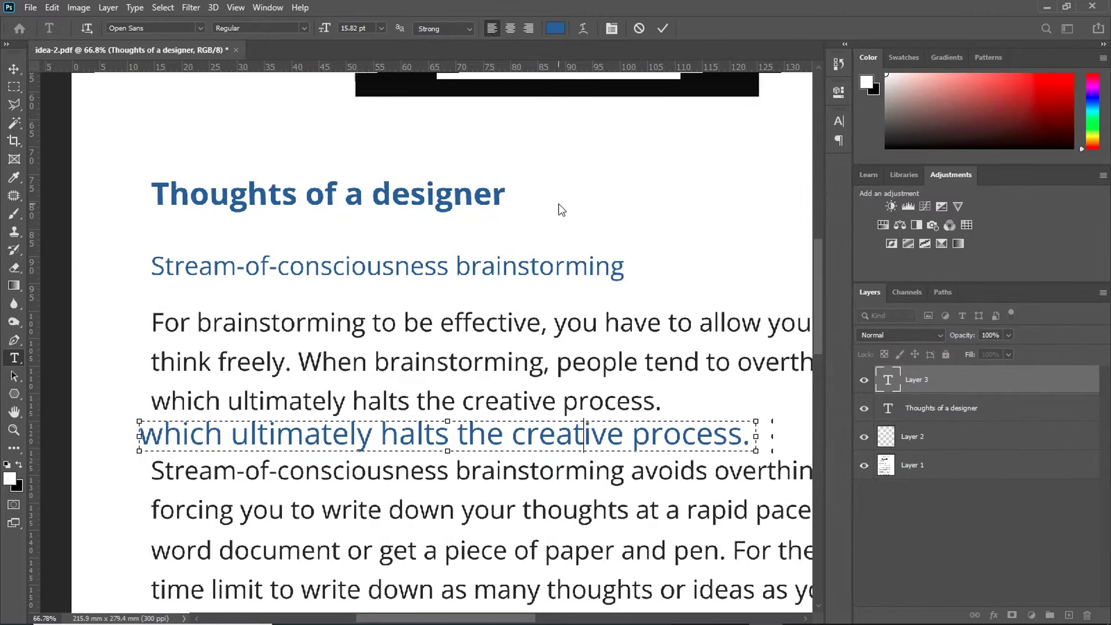
pyautogui.click(656, 36)
# Step: Move the new line onto the original third line and scale it proportionally to about 83.5%
pyautogui.click(13, 68)
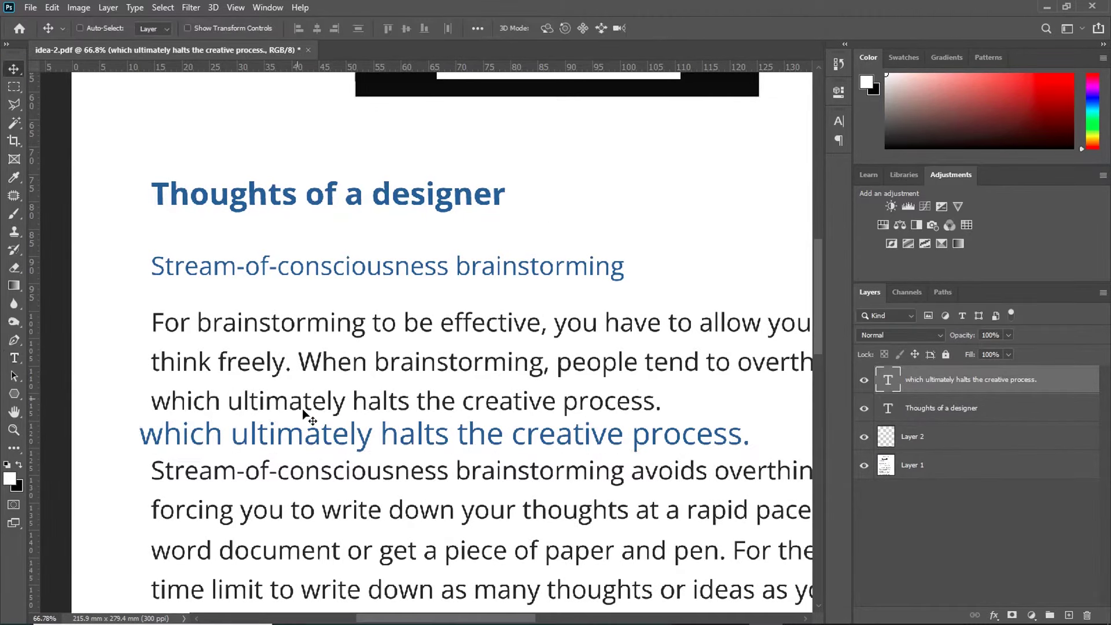
pyautogui.moveTo(318, 442); pyautogui.dragTo(328, 409)
pyautogui.press('ctrl')
pyautogui.hotkey('ctrl', 't')
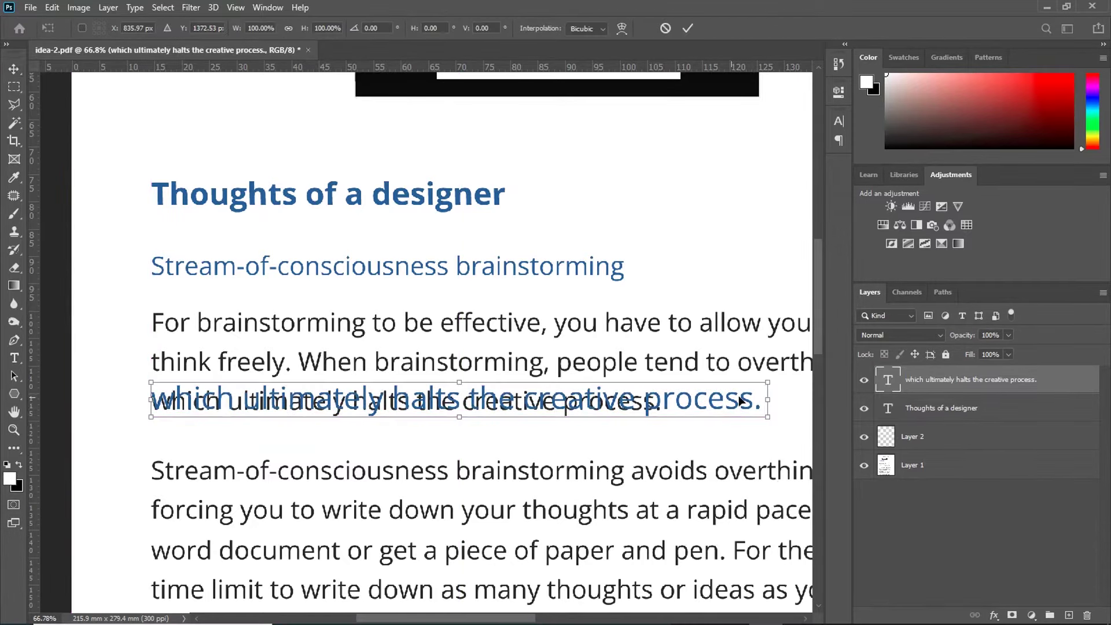
pyautogui.moveTo(767, 381); pyautogui.dragTo(668, 397)
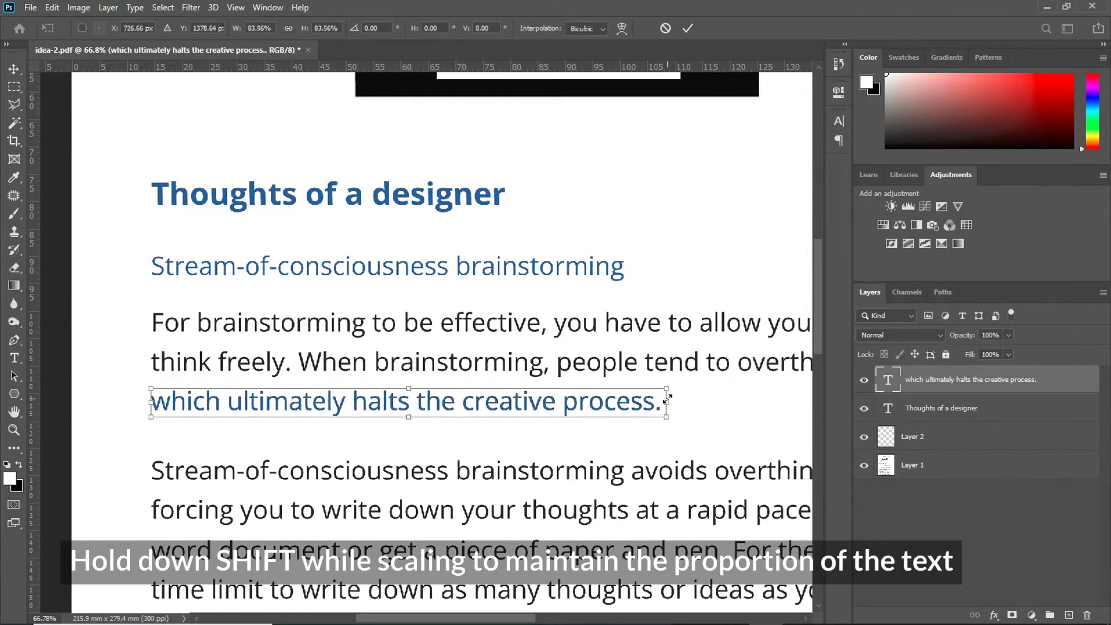
pyautogui.click(684, 32)
pyautogui.click(882, 443)
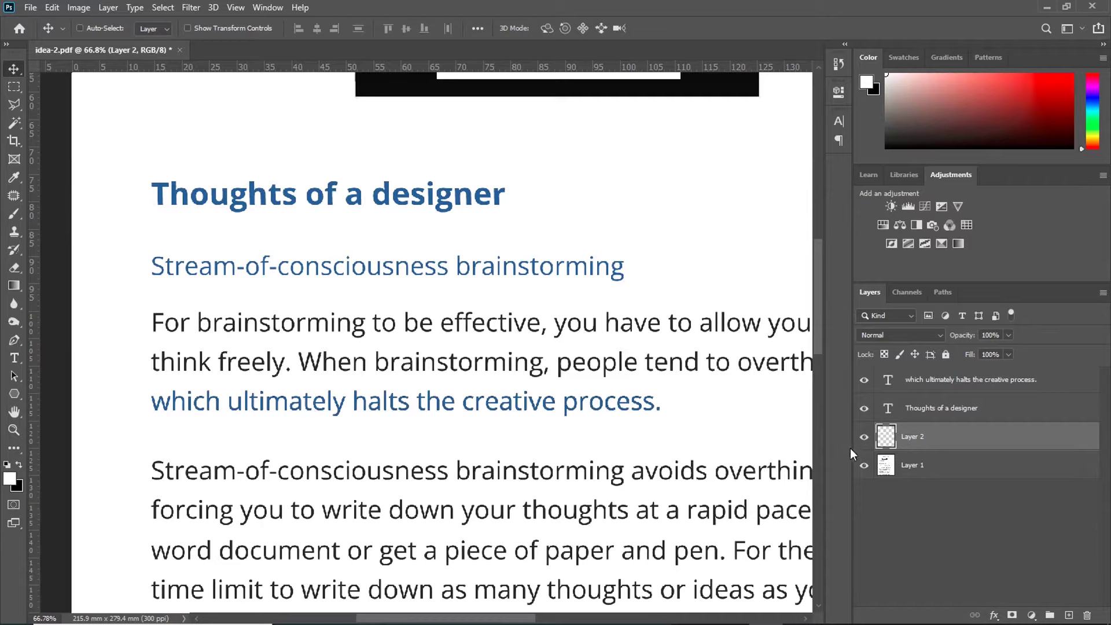
pyautogui.click(14, 214)
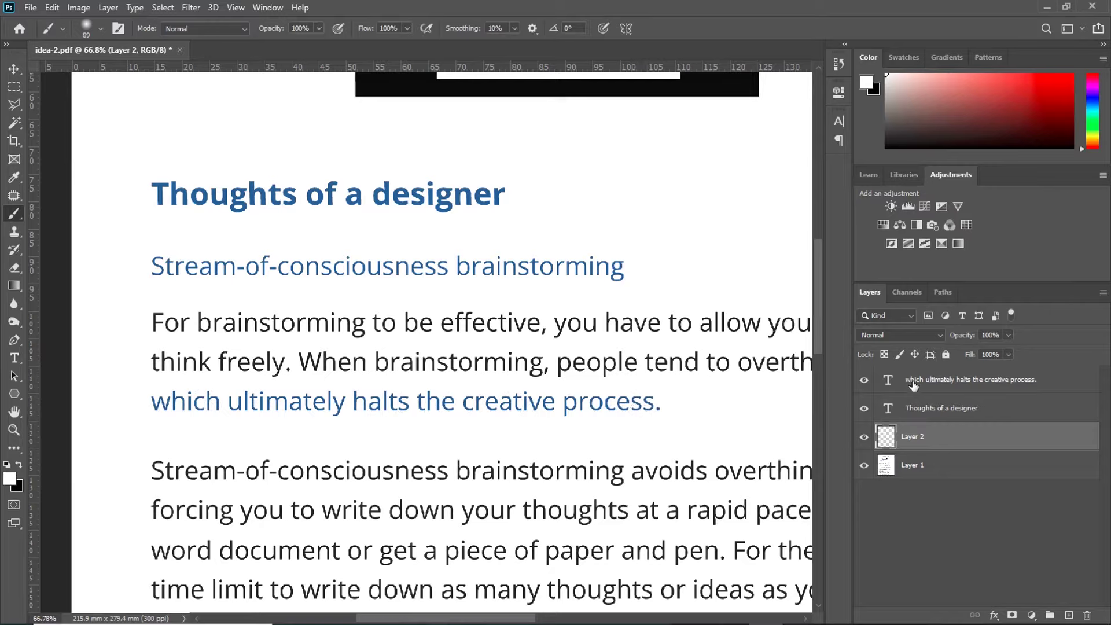
# Step: Recolour the new text line to dark grey #222222 sampled from a letter of the body text
pyautogui.click(885, 385)
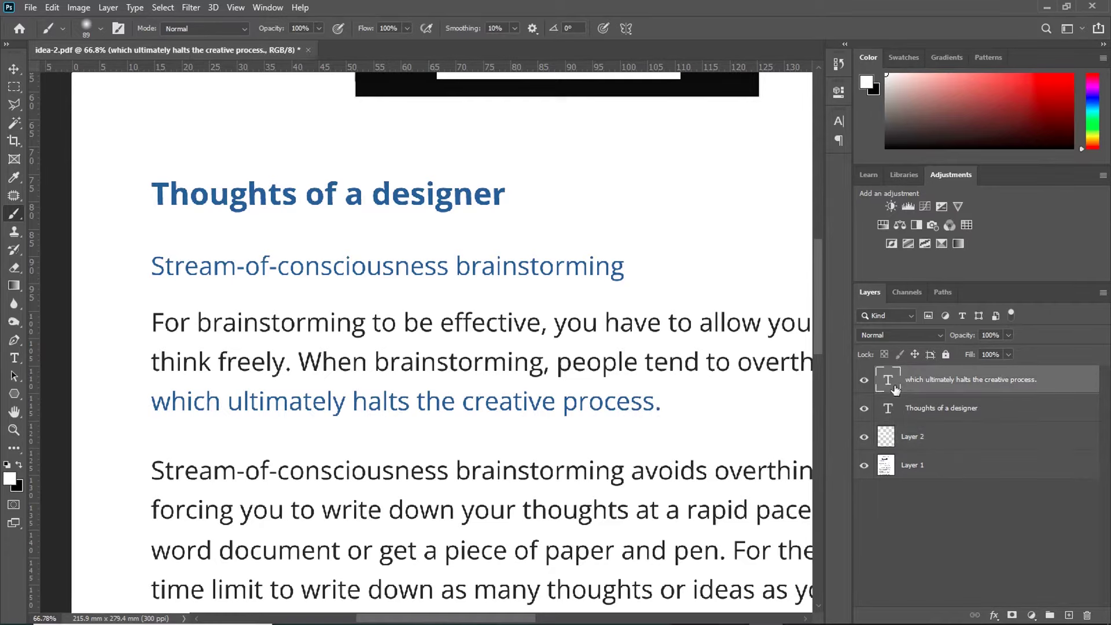
pyautogui.click(838, 122)
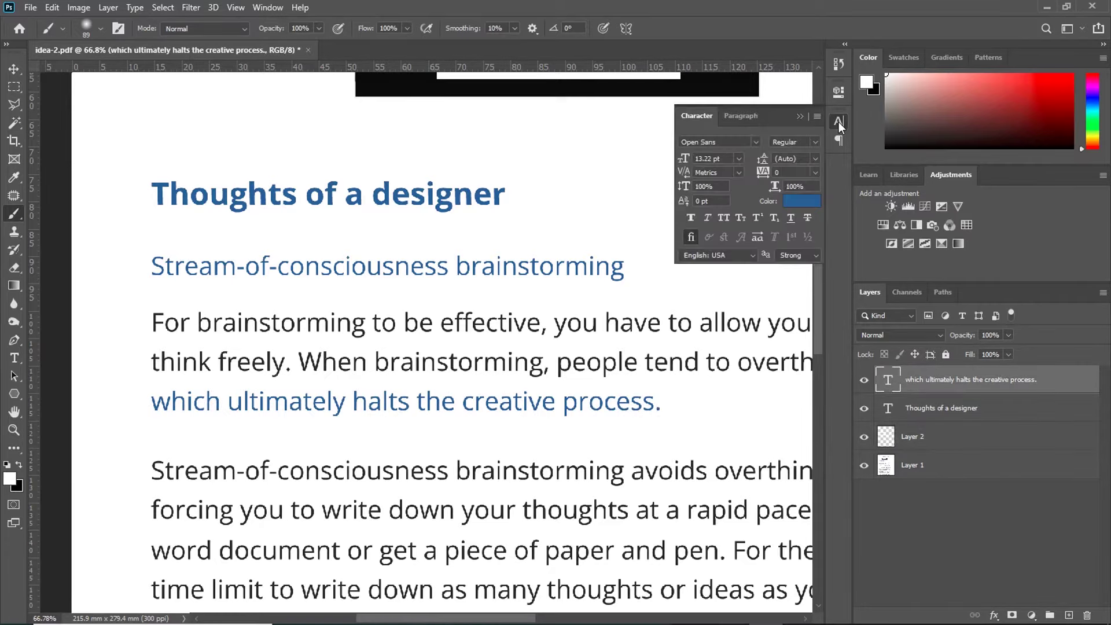
pyautogui.click(801, 200)
pyautogui.press('alt')
pyautogui.click(320, 362)
pyautogui.scroll(3, 278, 392)
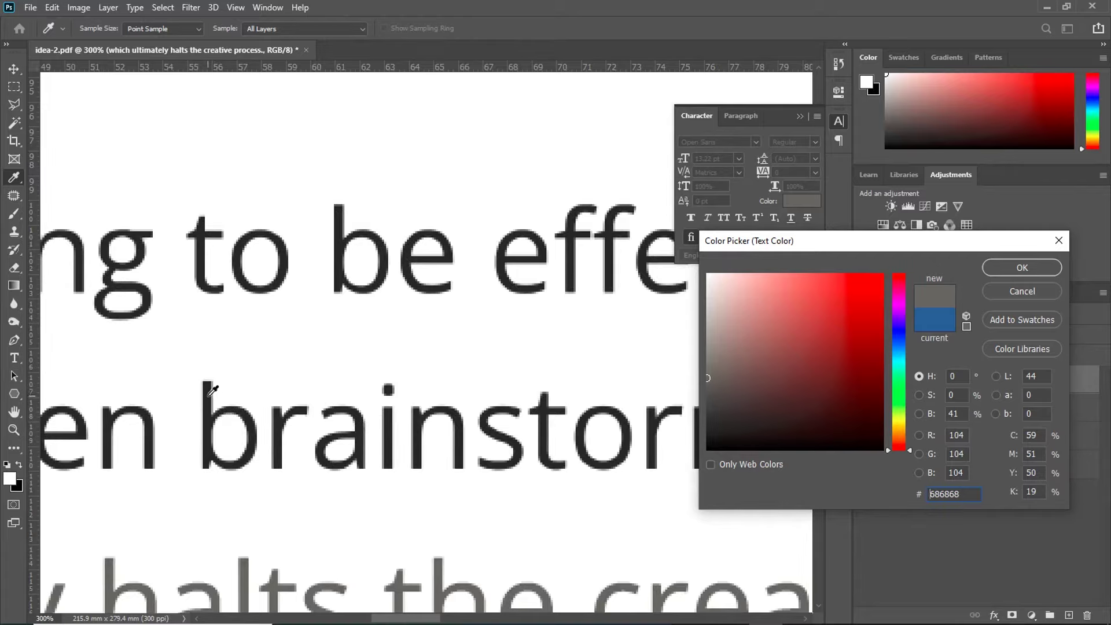
pyautogui.click(210, 393)
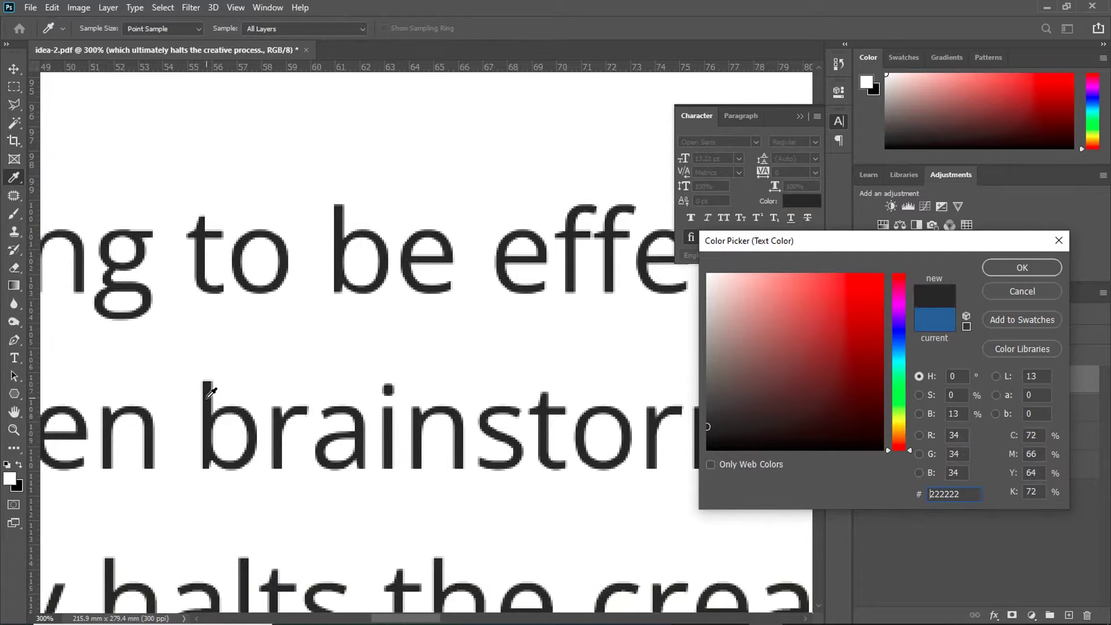
pyautogui.click(1009, 266)
pyautogui.scroll(-5, 442, 380)
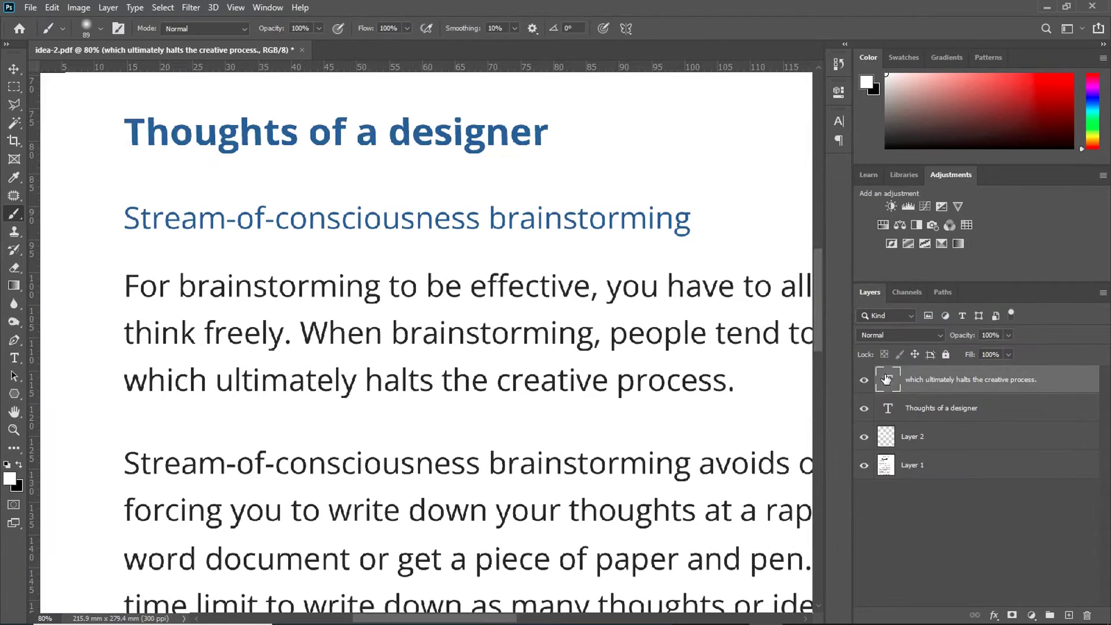
# Step: Replace 'ultimately', 'halts' and 'creative' with 'extremely', 'affects', 'the creator' and delete the duplicate 'the'
pyautogui.press('v')
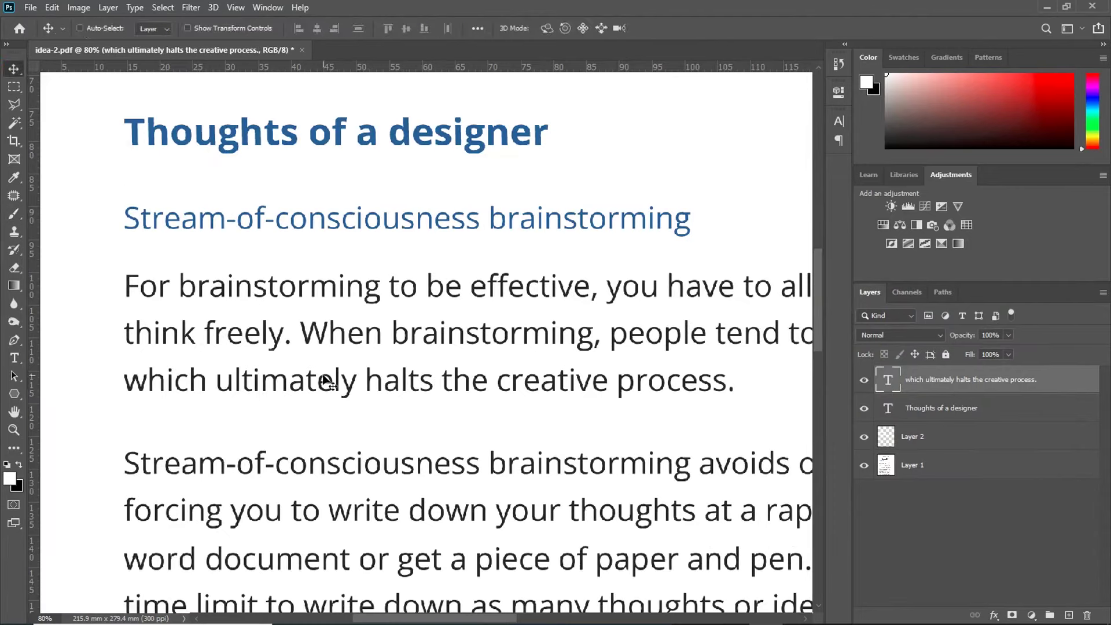
pyautogui.doubleClick(326, 379)
pyautogui.doubleClick(288, 394)
pyautogui.write('extremely')
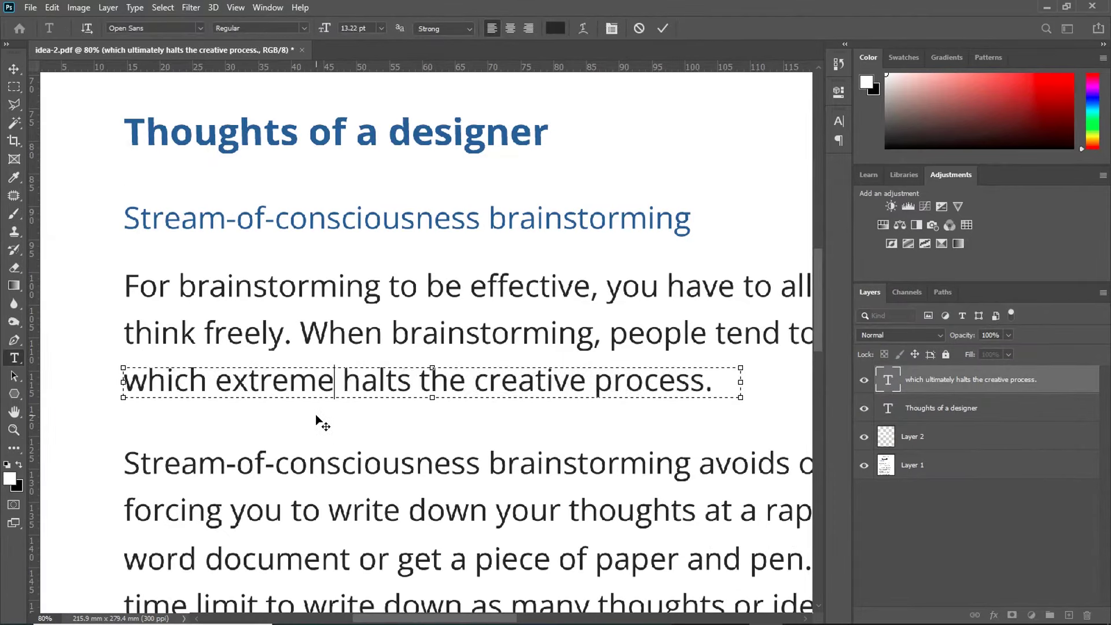
pyautogui.hotkey('ctrl', 'Right')
pyautogui.hotkey('ctrl', 'shift', 'Right')
pyautogui.write('affects')
pyautogui.hotkey('ctrl', 'Right')
pyautogui.hotkey('ctrl', 'shift', 'Right')
pyautogui.write('the creator')
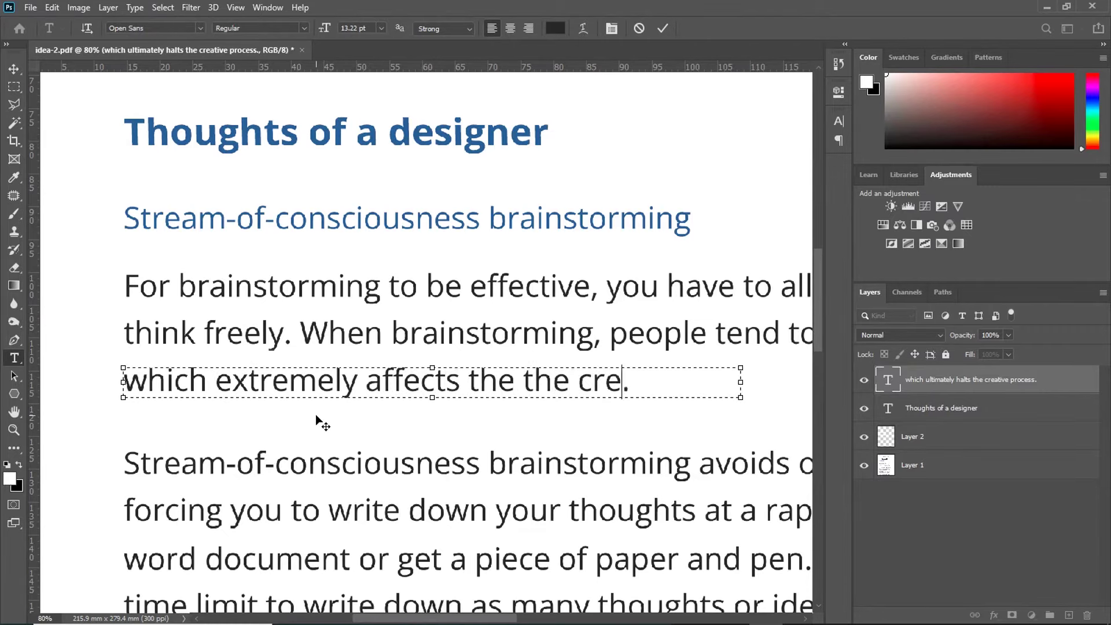
pyautogui.moveTo(569, 382); pyautogui.dragTo(514, 383)
pyautogui.press('BackSpace')
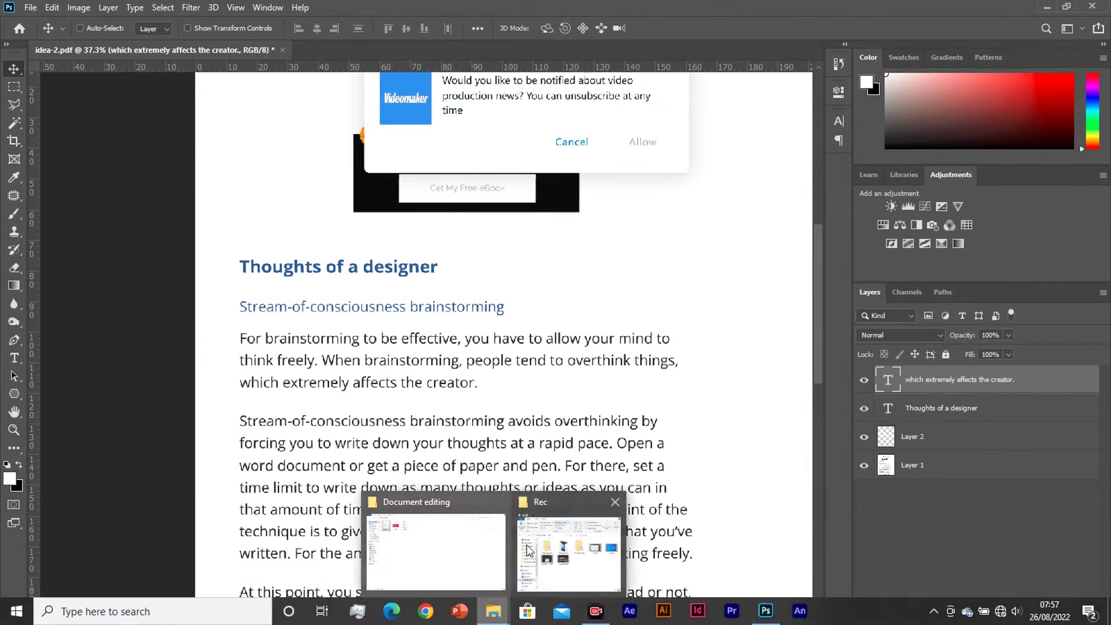
# Step: Bring the Document editing folder forward, then return to Photoshop showing ch_page1_image1.jpg
pyautogui.click(469, 550)
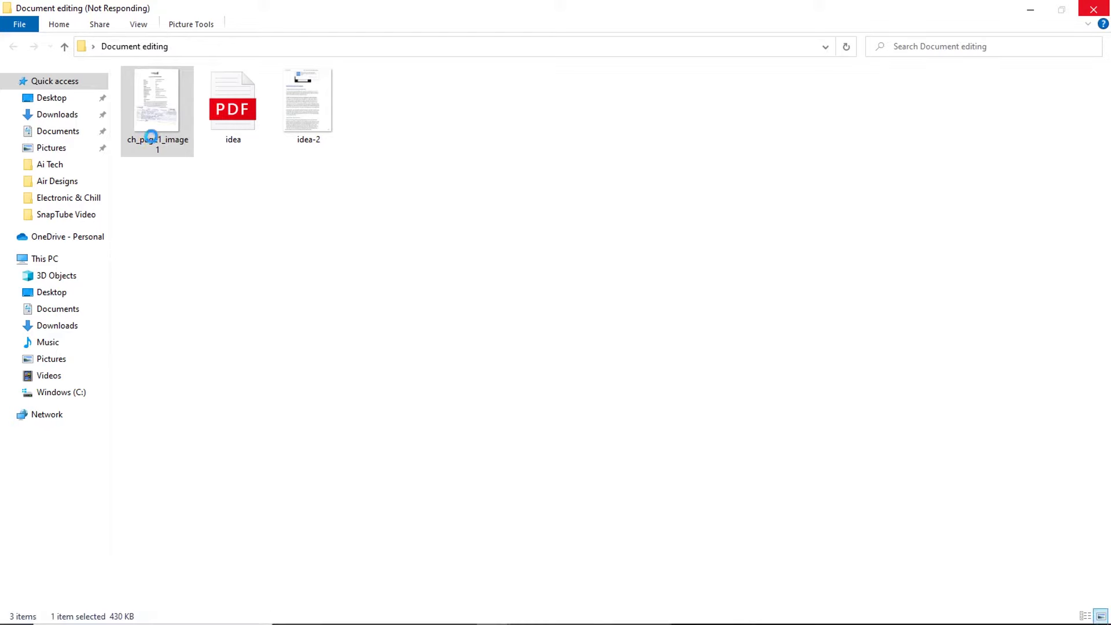
pyautogui.click(763, 615)
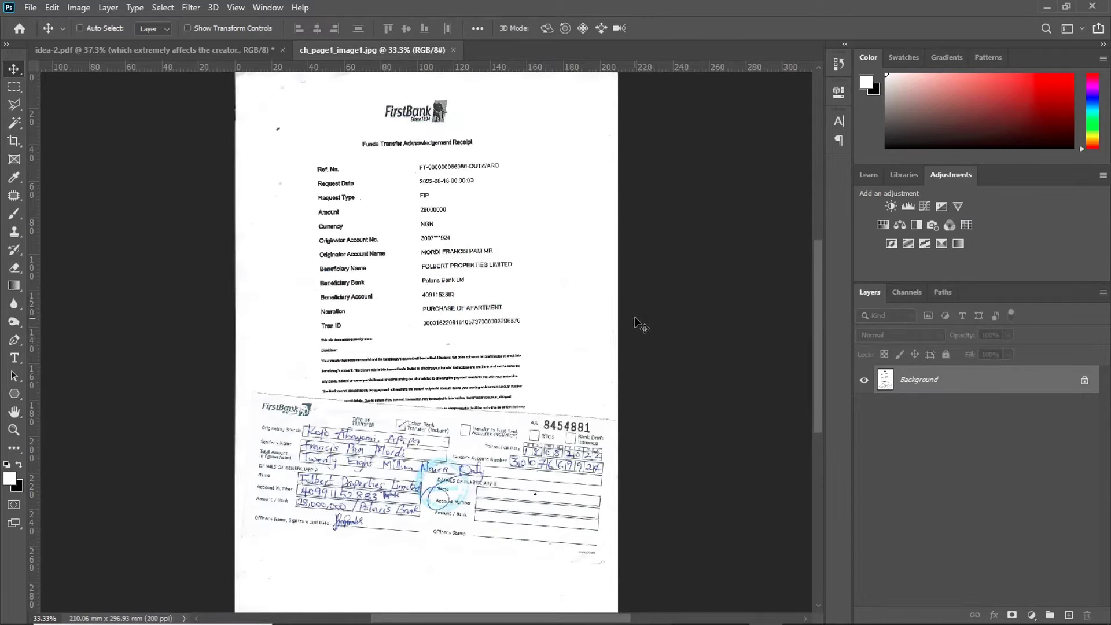
# Step: Zoom in and out on the receipt scan to inspect the account number and Originator Account Name line
pyautogui.scroll(10, 351, 206)
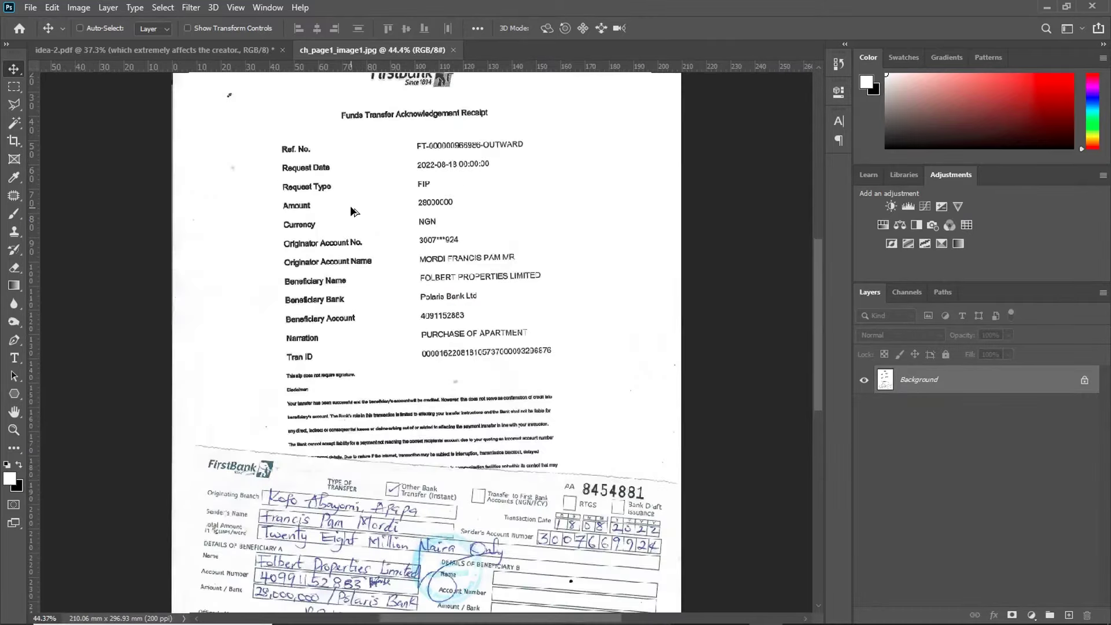
pyautogui.scroll(2, 520, 296)
pyautogui.scroll(-4, 434, 289)
pyautogui.scroll(1, 399, 289)
pyautogui.scroll(-3, 495, 297)
pyautogui.scroll(1, 412, 242)
pyautogui.scroll(6, 317, 217)
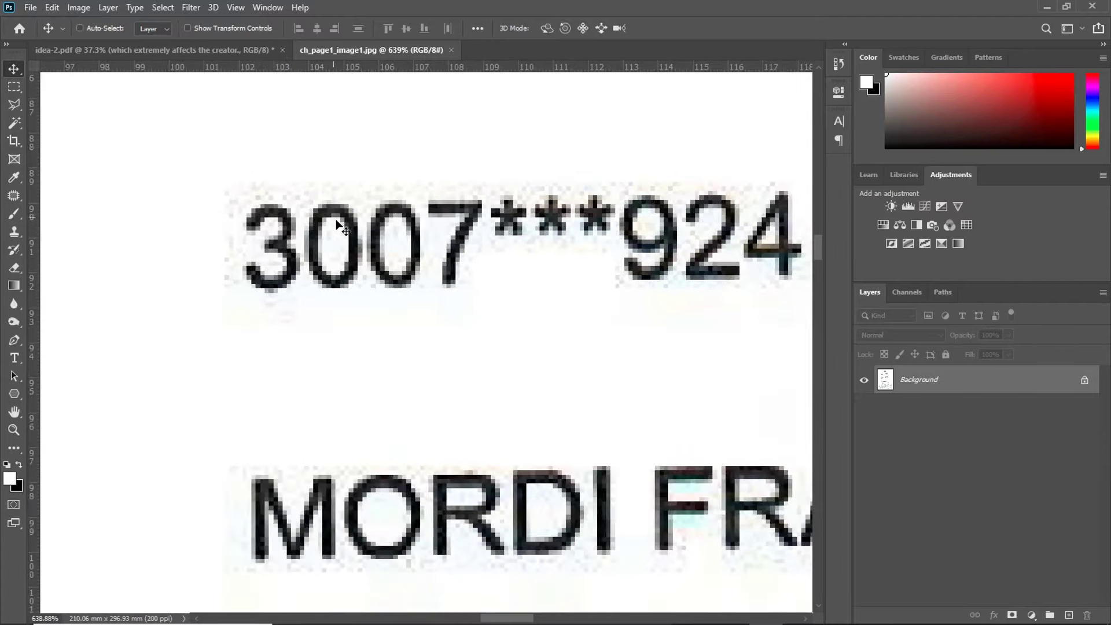
pyautogui.scroll(2, 434, 269)
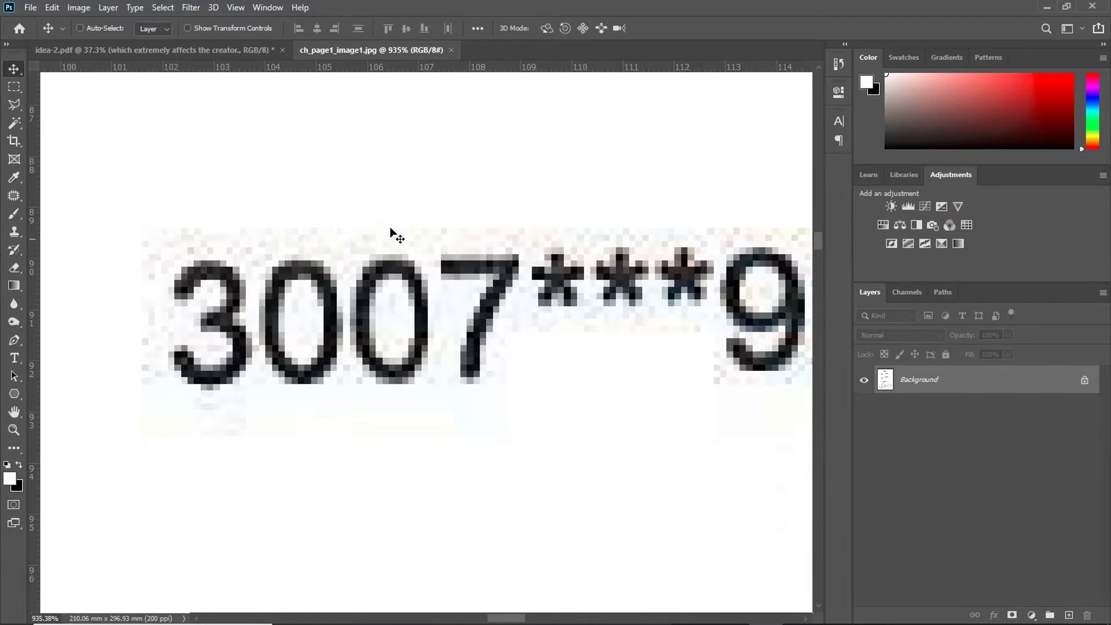
pyautogui.scroll(-6, 417, 359)
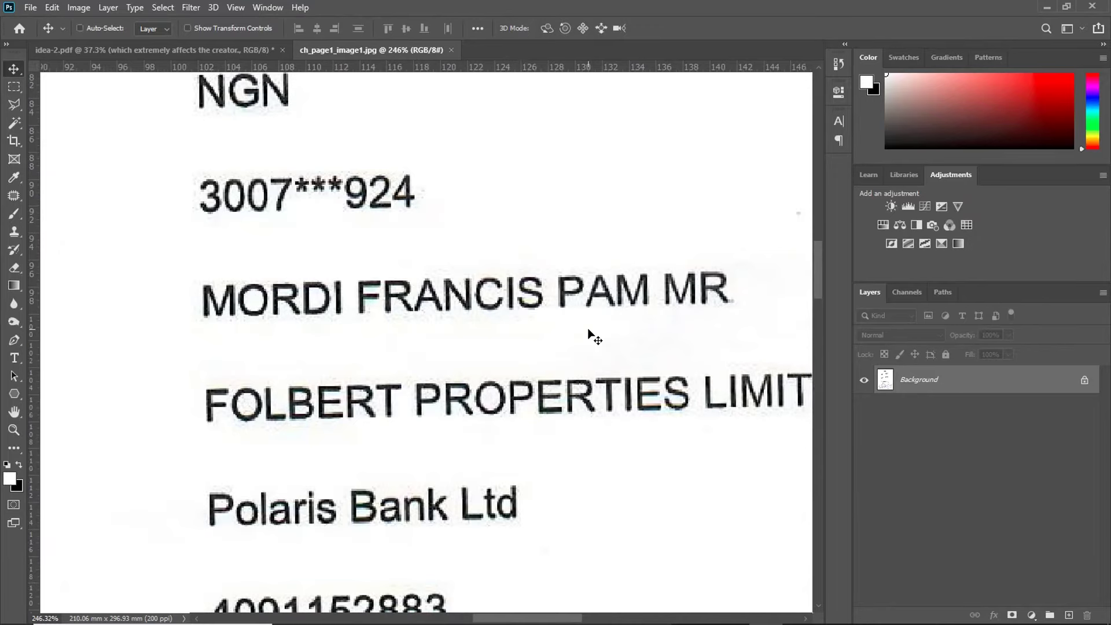
# Step: Type the account holder's name into a new text box just above the originator name
pyautogui.click(14, 357)
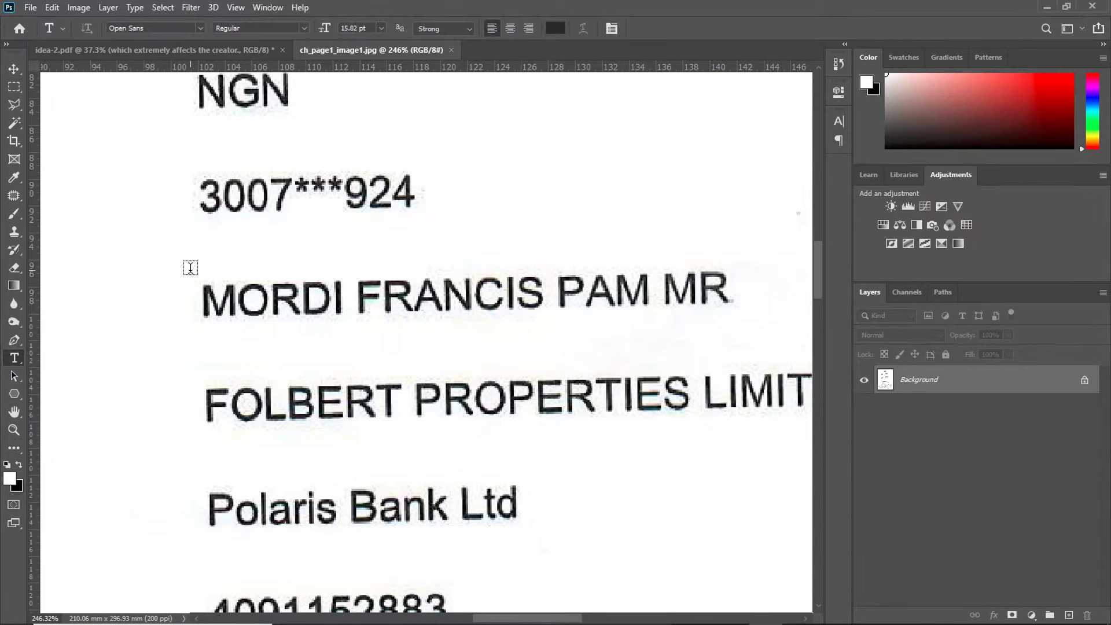
pyautogui.moveTo(192, 271); pyautogui.dragTo(628, 243)
pyautogui.scroll(-5, 428, 284)
pyautogui.scroll(6, 357, 291)
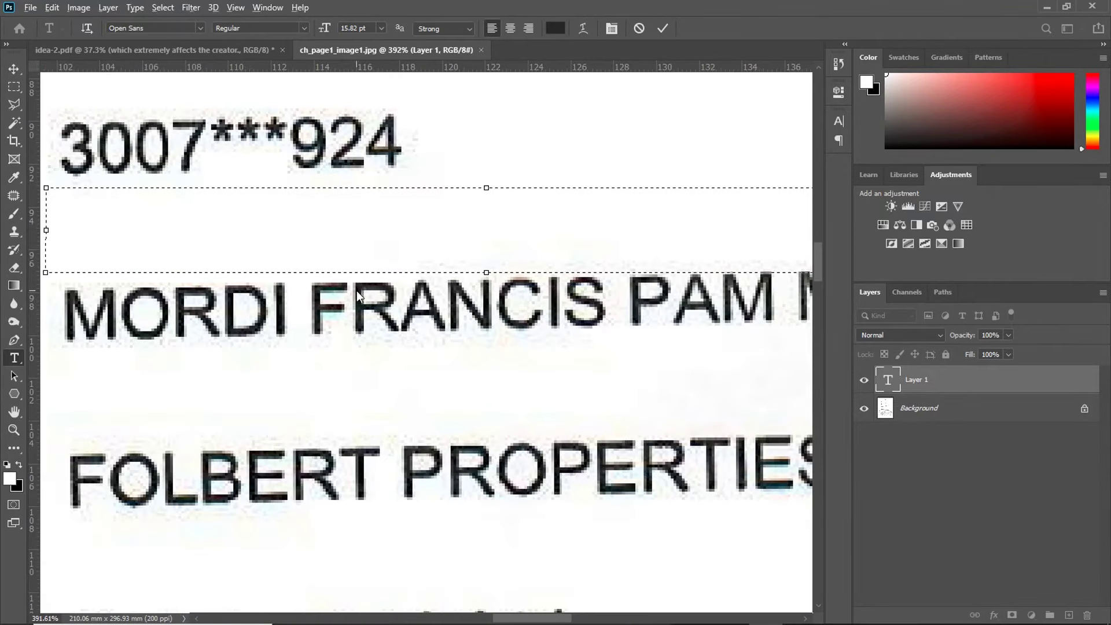
pyautogui.scroll(-1, 286, 260)
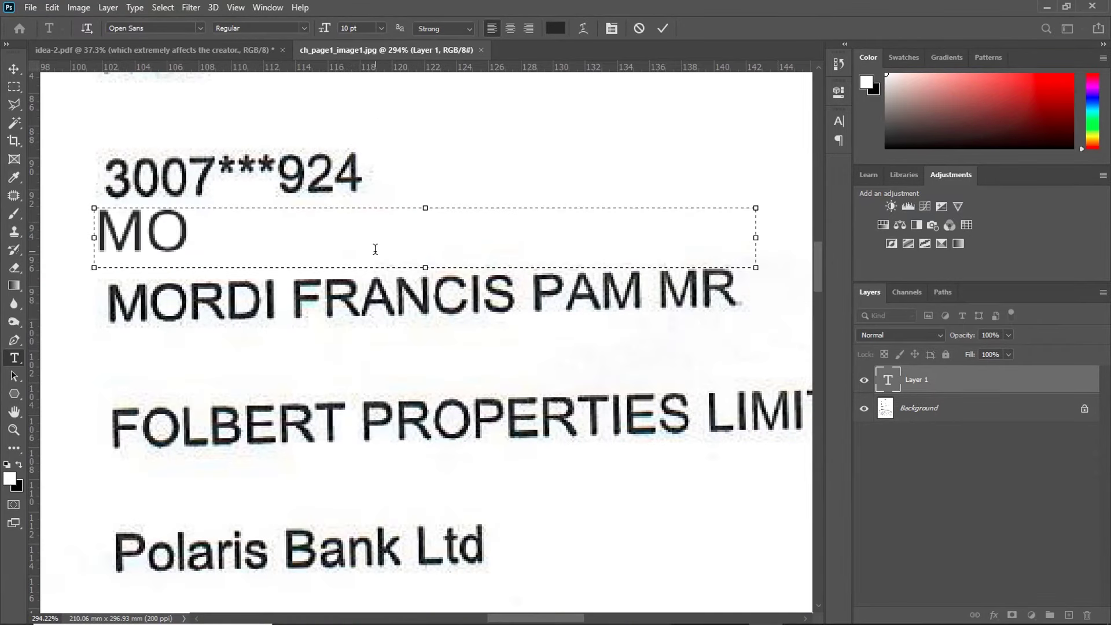
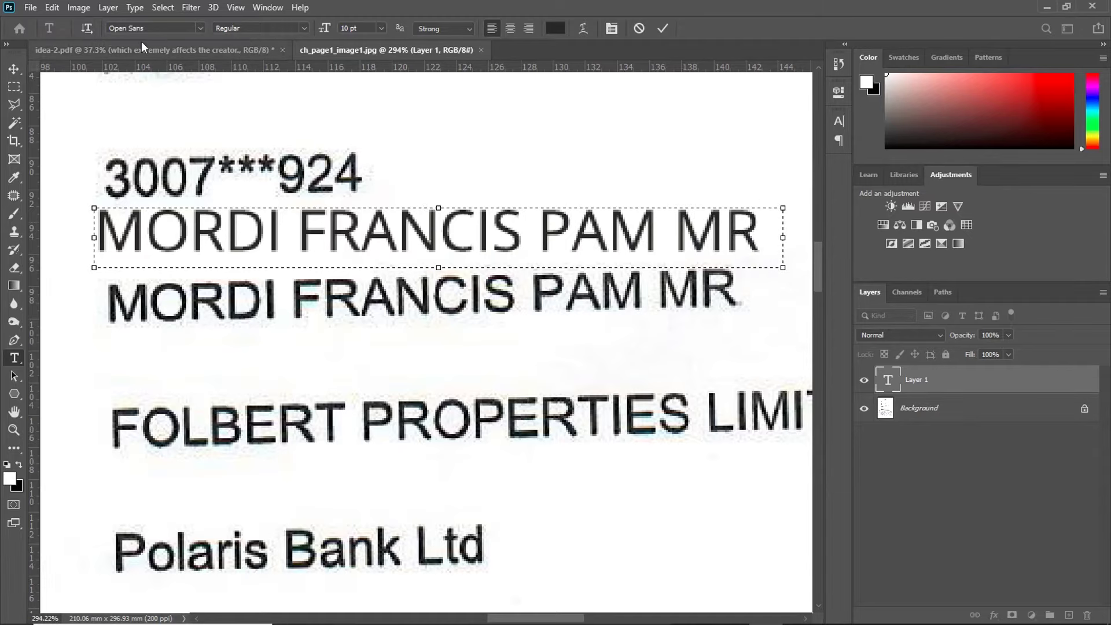
# Step: Set the name text to Arial Regular in red and commit the layer
pyautogui.hotkey('ctrl', 'a')
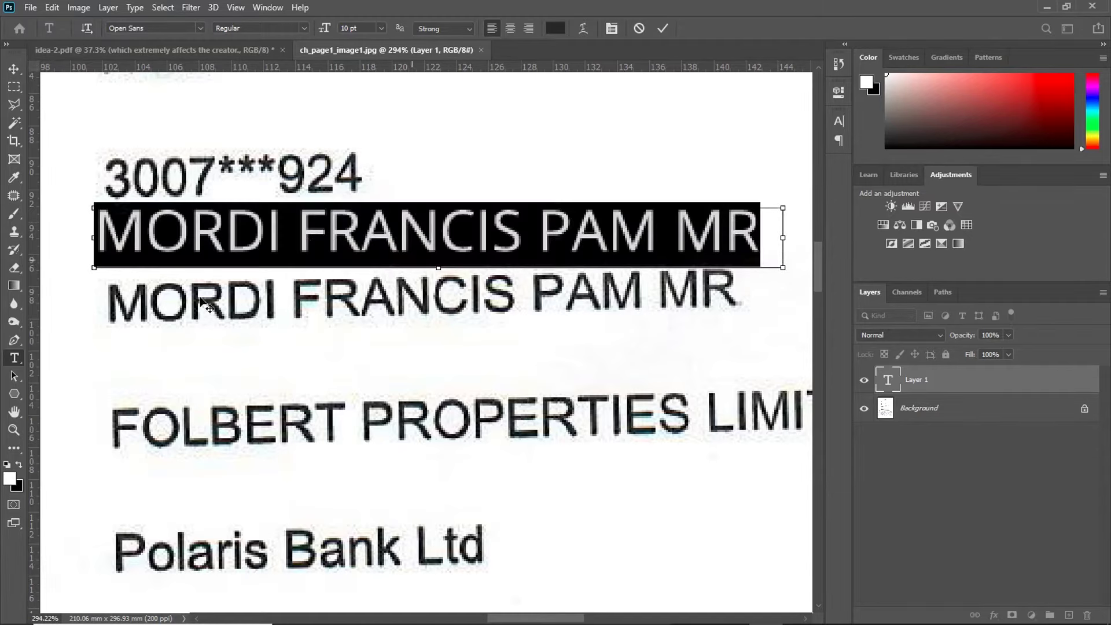
pyautogui.write('Arial')
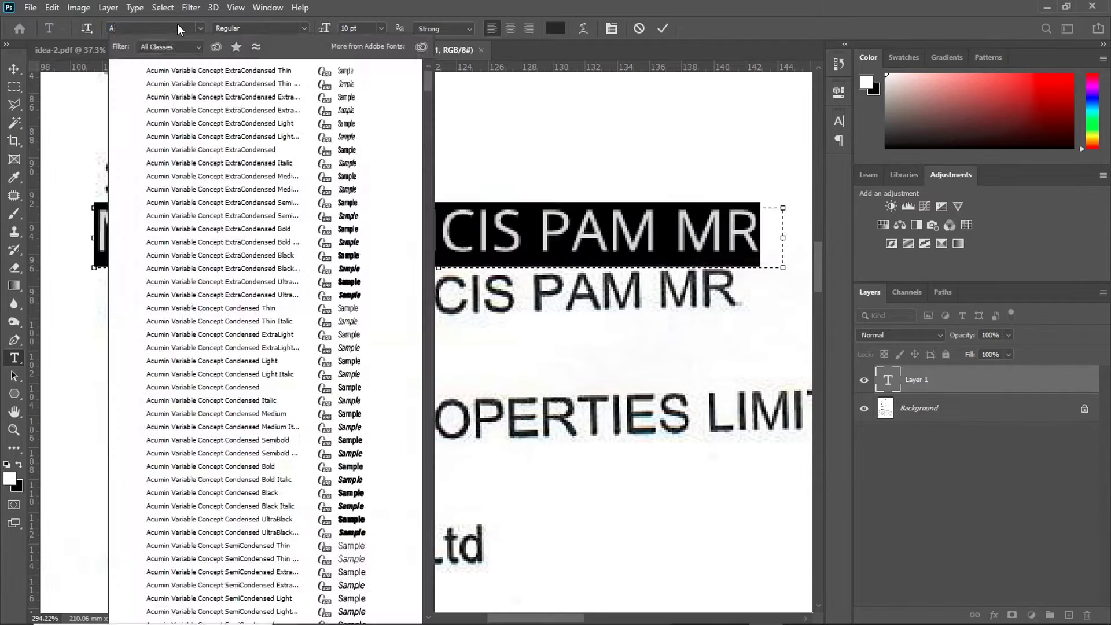
pyautogui.click(208, 123)
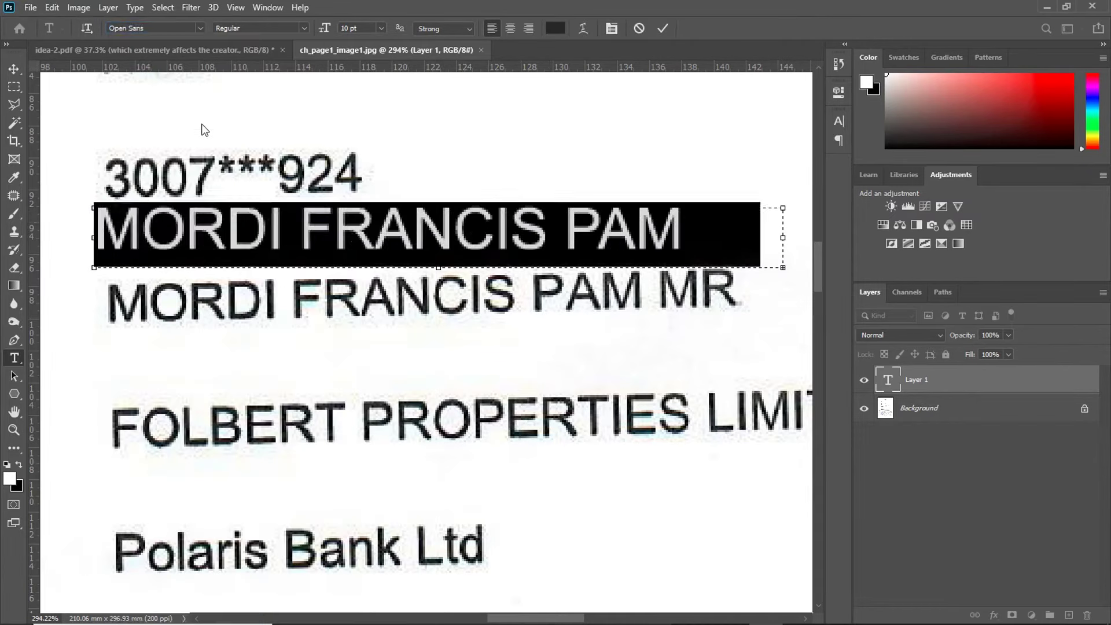
pyautogui.click(549, 29)
pyautogui.click(802, 290)
pyautogui.click(883, 274)
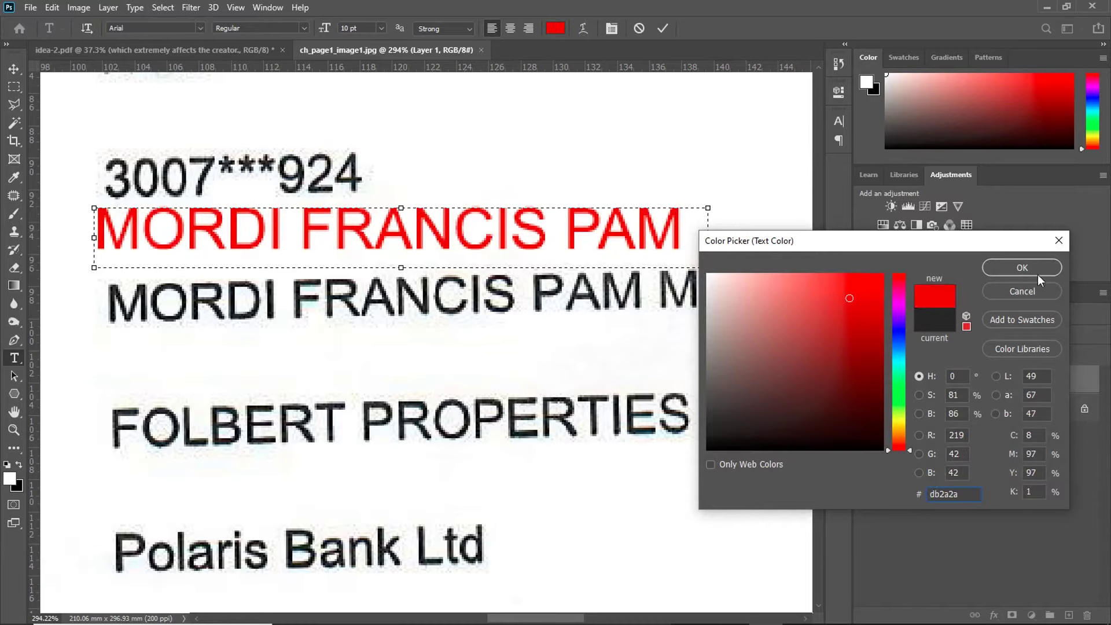
pyautogui.click(1021, 268)
pyautogui.click(663, 28)
pyautogui.press('v')
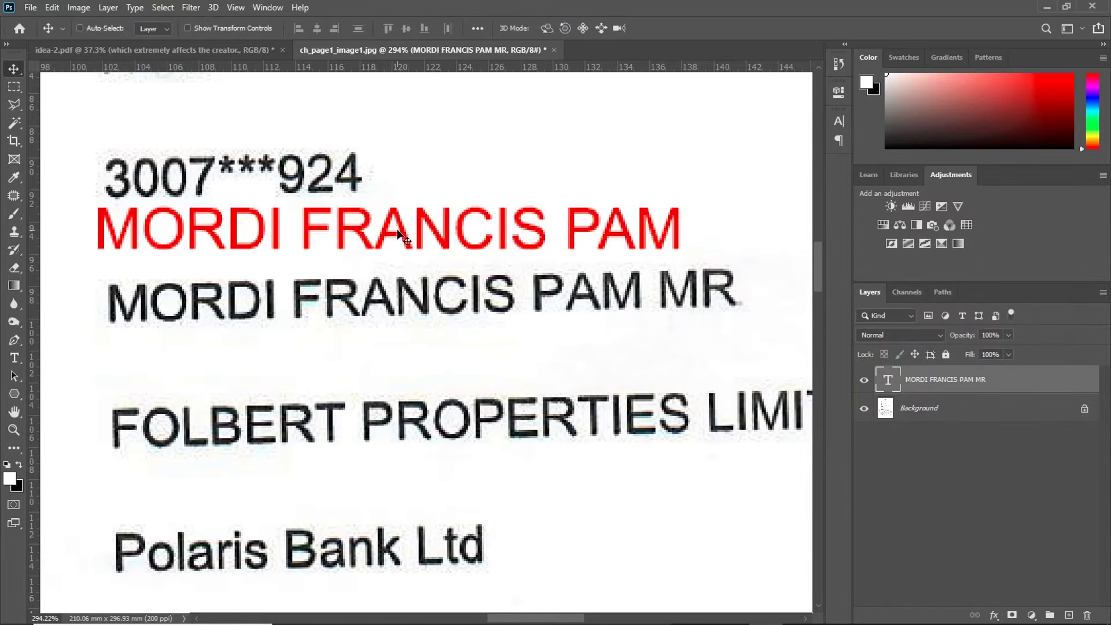
pyautogui.moveTo(429, 221); pyautogui.dragTo(441, 293)
pyautogui.hotkey('ctrl', 't')
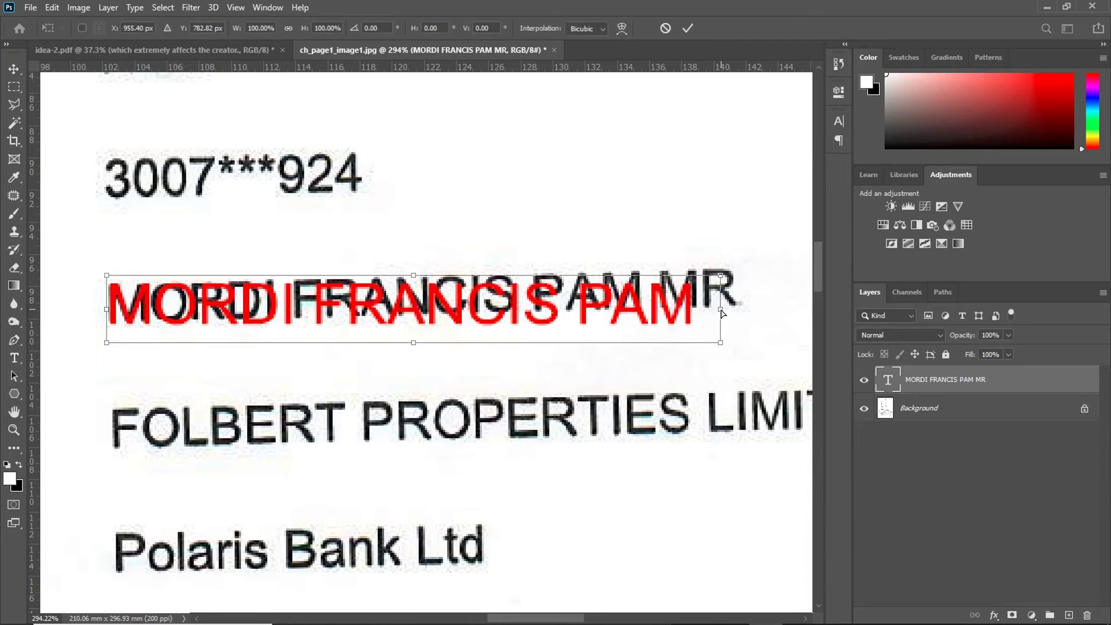
pyautogui.moveTo(722, 313); pyautogui.dragTo(663, 298)
pyautogui.hscroll(1, 672, 307)
pyautogui.click(688, 28)
# Step: Widen the name's text box so MR shows, and recolour the text darker red cb2525
pyautogui.press('t')
pyautogui.doubleClick(393, 295)
pyautogui.click(586, 298)
pyautogui.hscroll(2, 654, 301)
pyautogui.moveTo(628, 299); pyautogui.dragTo(74, 301)
pyautogui.click(555, 28)
pyautogui.click(853, 307)
pyautogui.click(1022, 267)
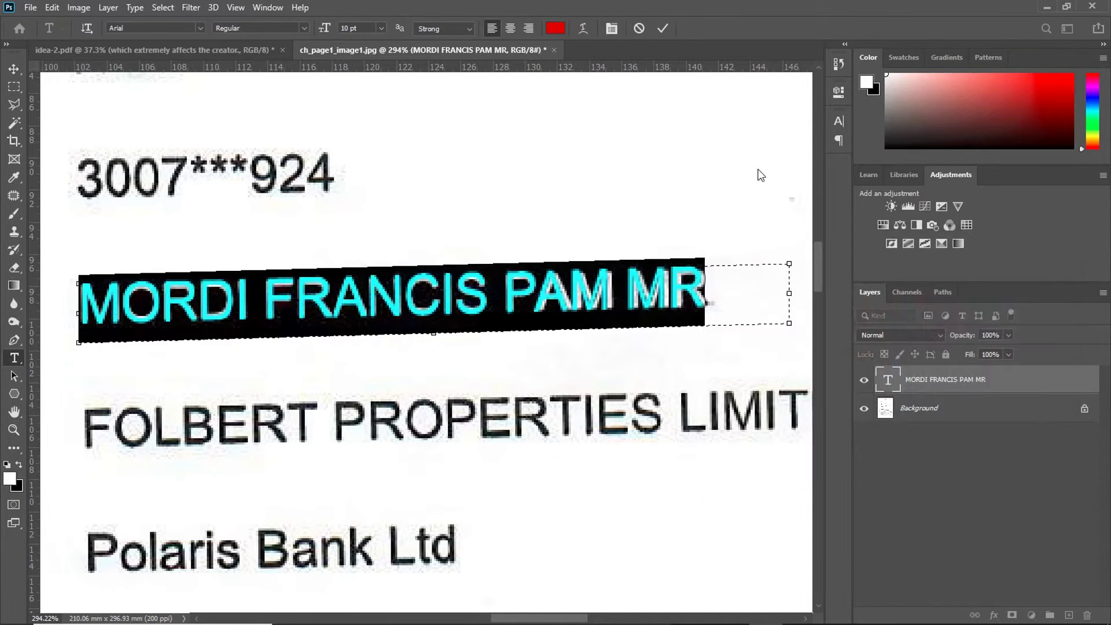
pyautogui.click(663, 28)
pyautogui.press('v')
pyautogui.scroll(-1, 460, 423)
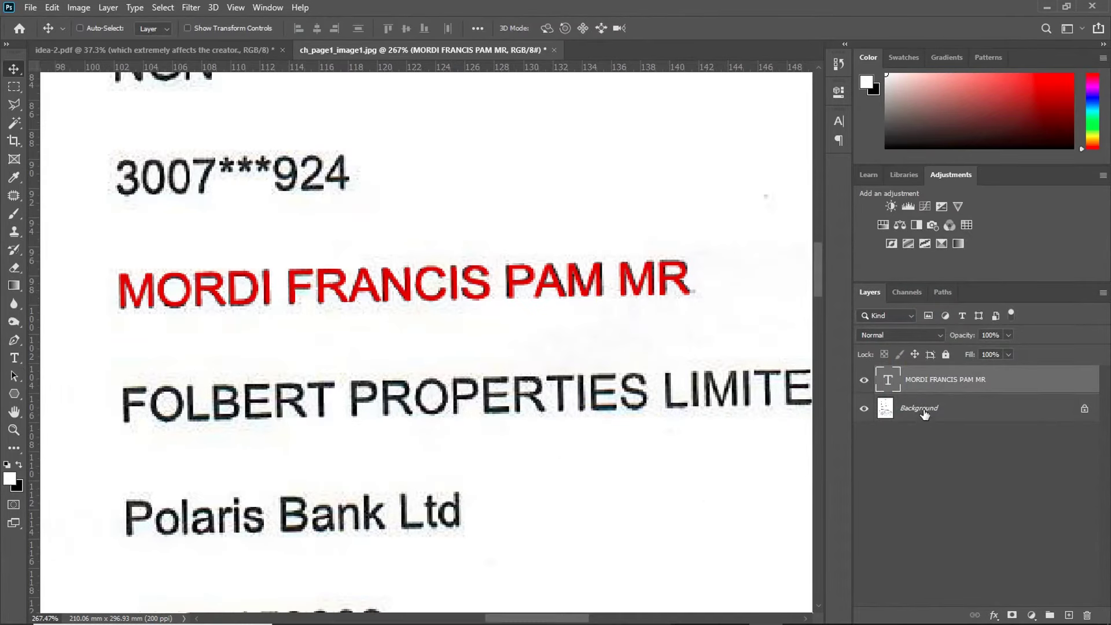
# Step: Add an empty Layer 1 directly above the Background layer
pyautogui.click(949, 413)
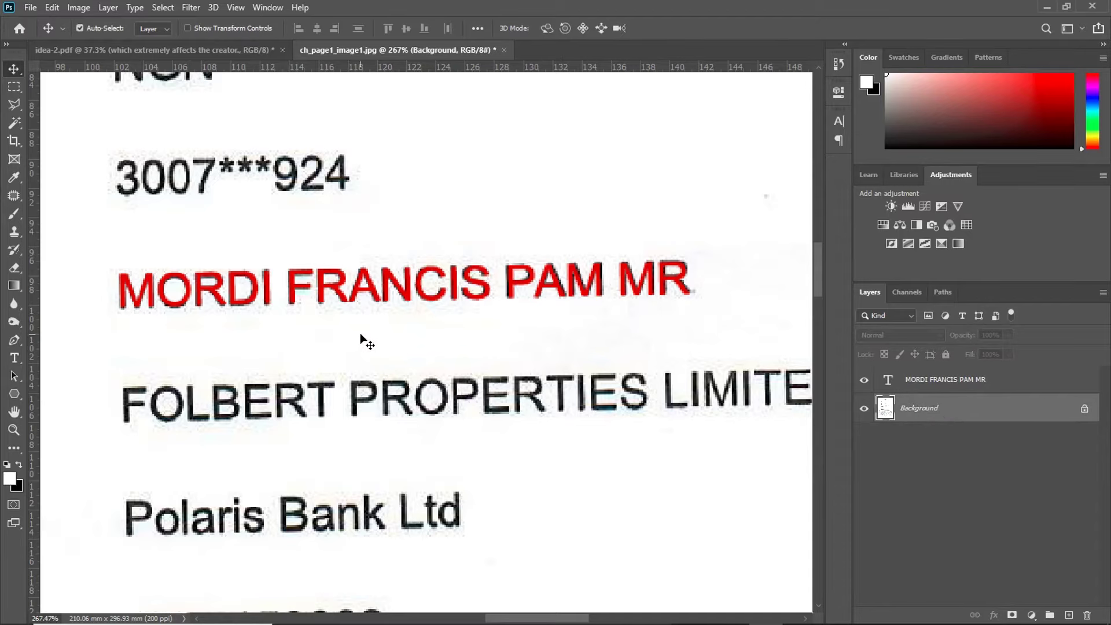
pyautogui.hotkey('ctrl', 'shift', 'n')
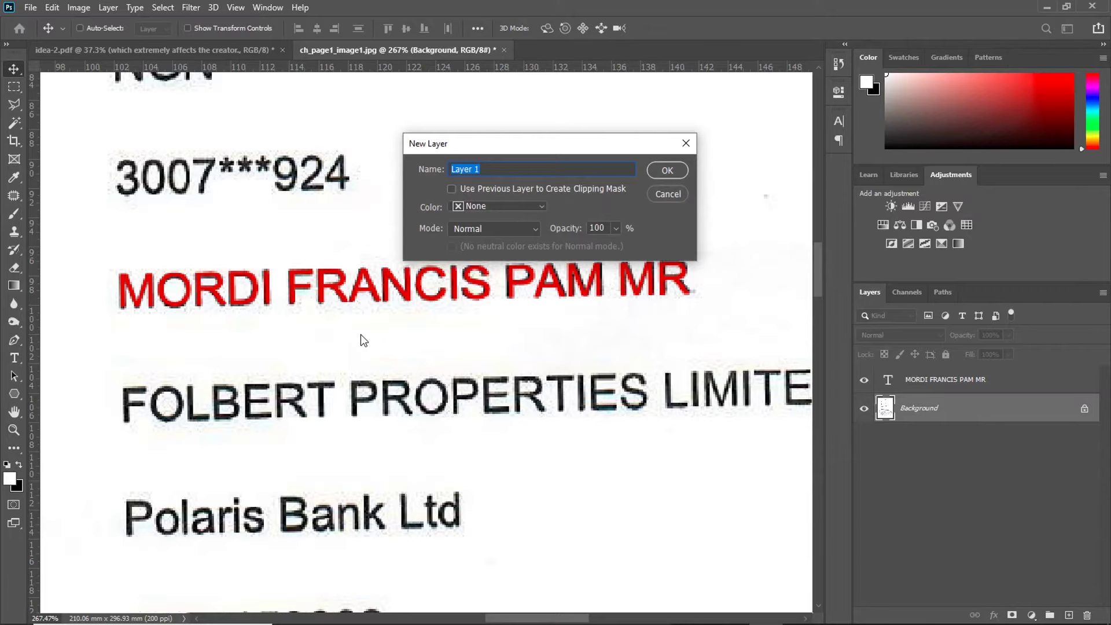
pyautogui.press('Return')
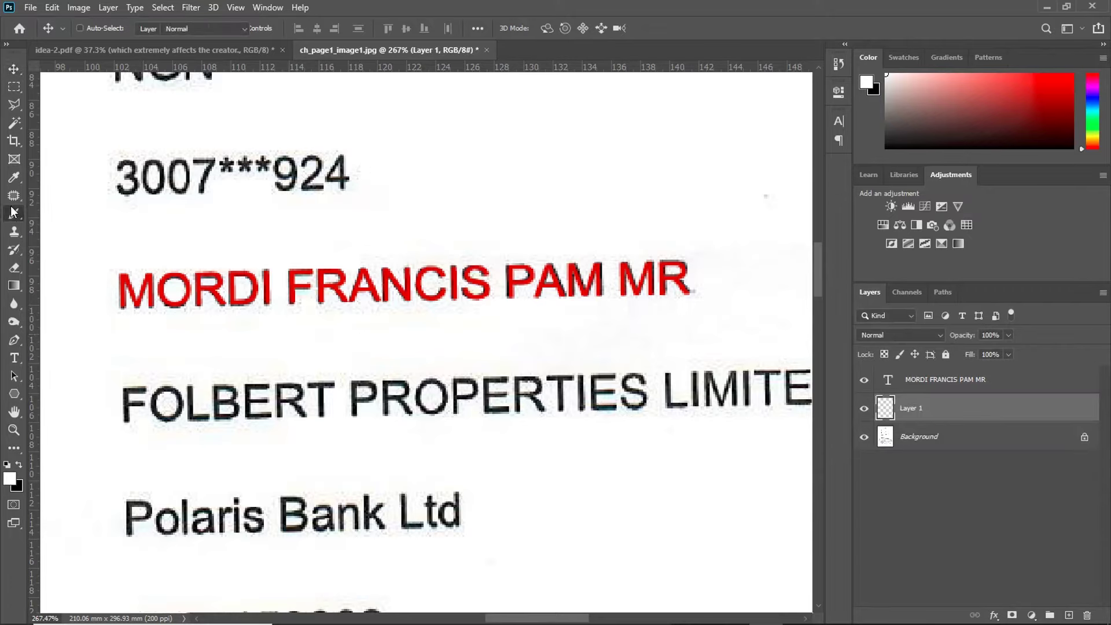
# Step: Choose the Brush tool and set its size to 25
pyautogui.press('b')
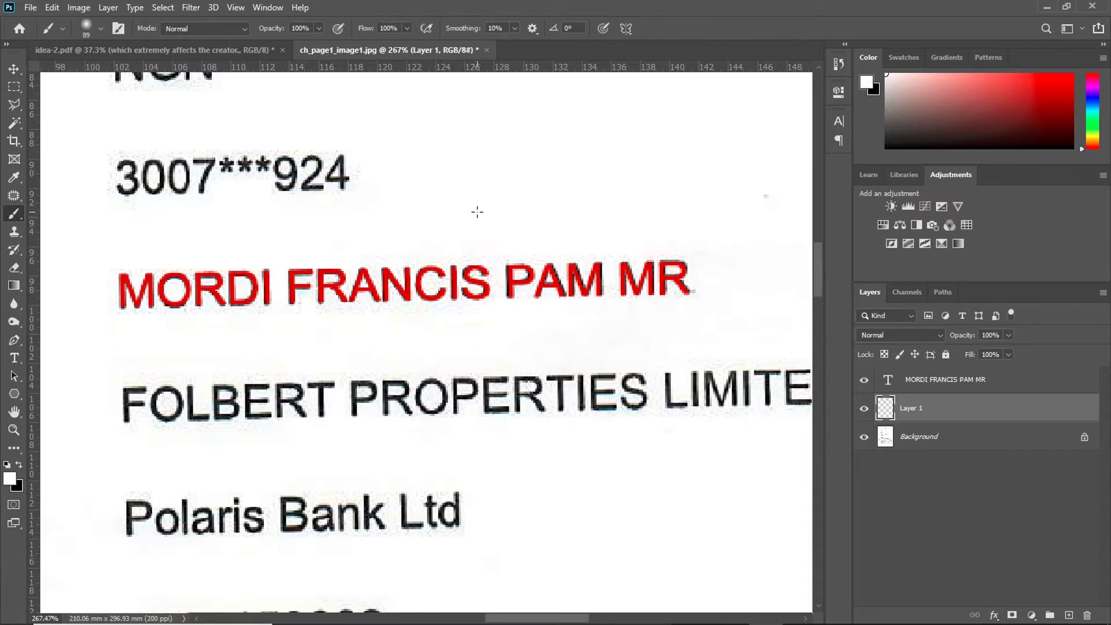
pyautogui.keyDown('alt'); pyautogui.rightClick(472, 230); pyautogui.keyUp('alt')
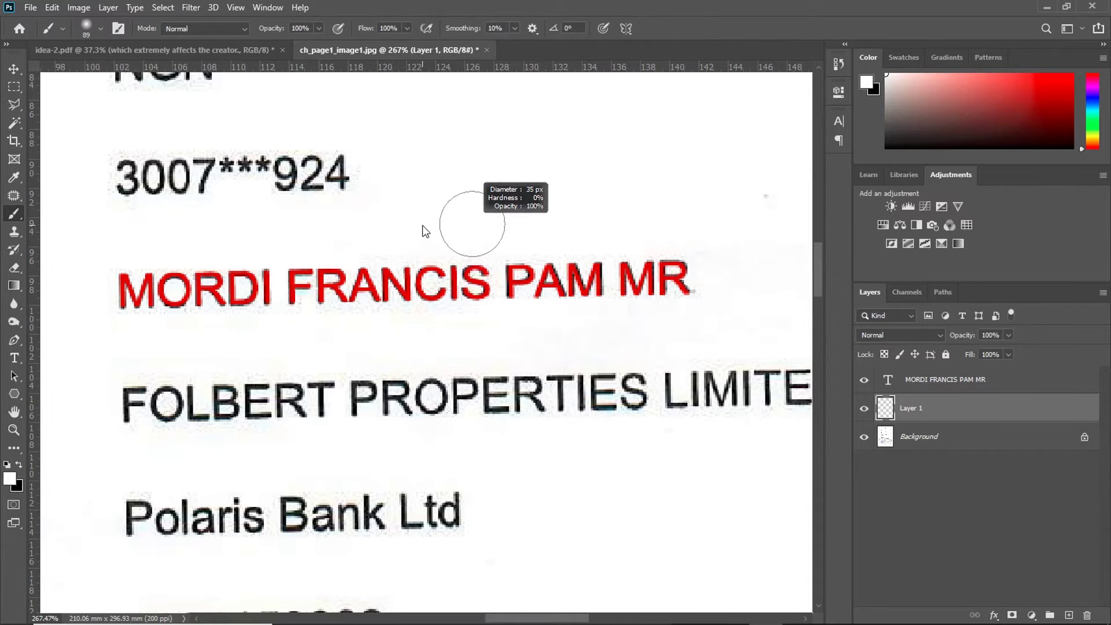
pyautogui.keyDown('alt'); pyautogui.rightClick(461, 215); pyautogui.keyUp('alt')
pyautogui.keyDown('alt'); pyautogui.rightClick(493, 237); pyautogui.keyUp('alt')
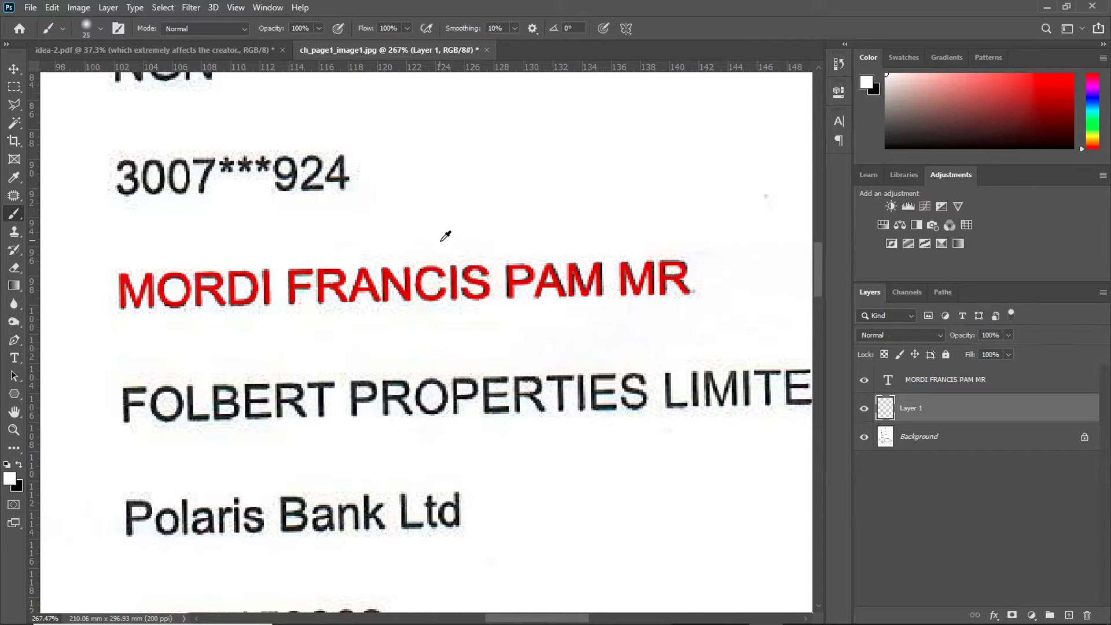
pyautogui.scroll(2, 239, 272)
pyautogui.scroll(-3, 694, 227)
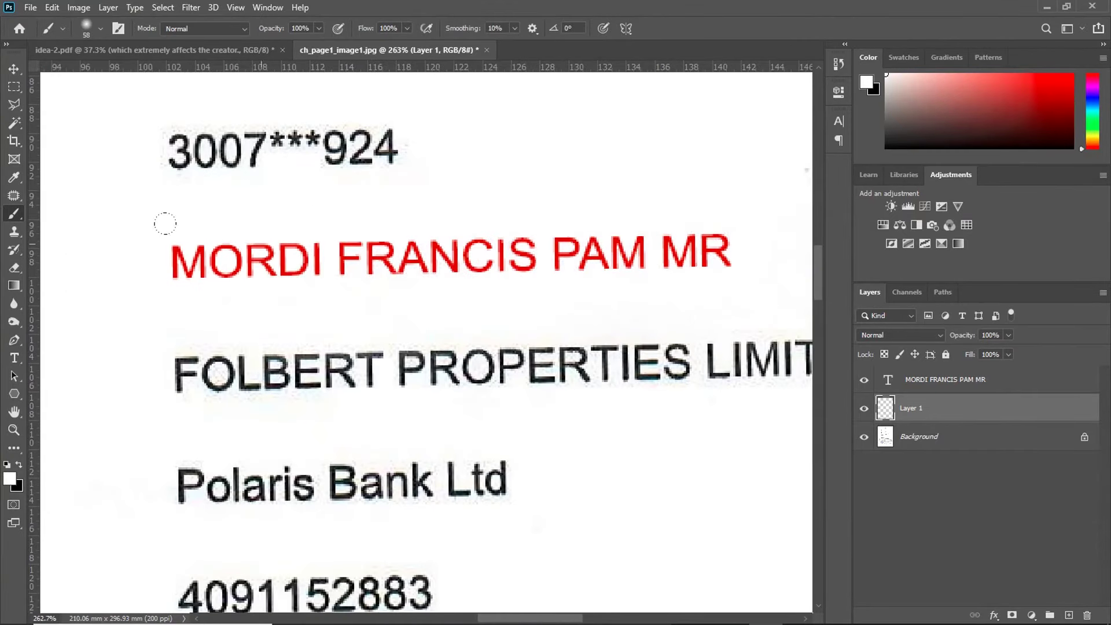
pyautogui.hscroll(2, 489, 228)
# Step: Select the red name text layer and sample the scan's dark text colour in its Character colour picker
pyautogui.press('v')
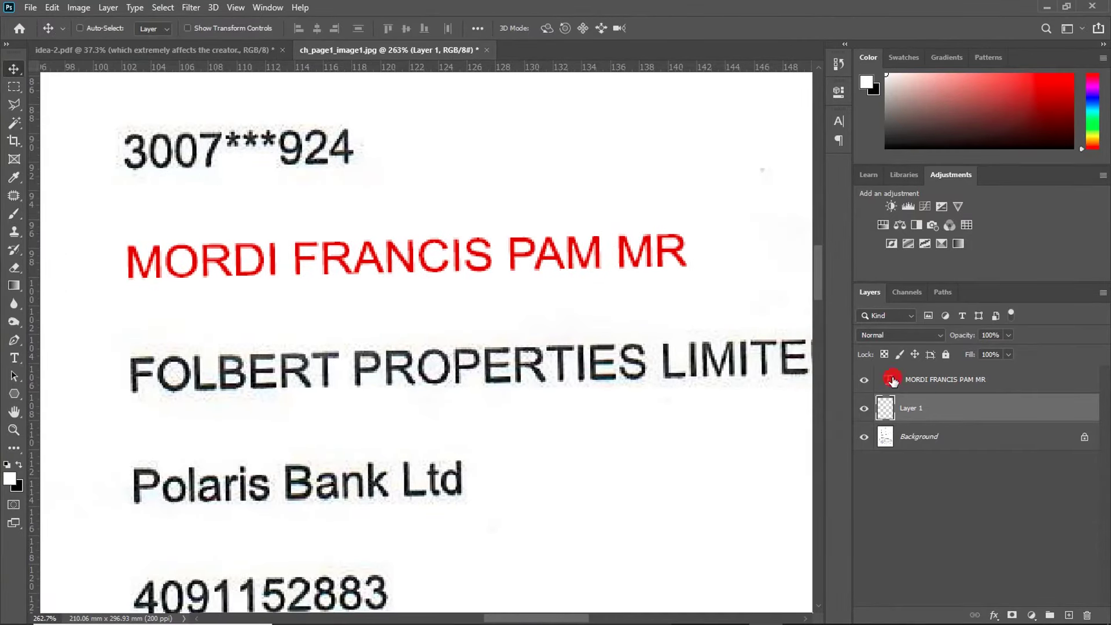
pyautogui.click(891, 380)
pyautogui.click(836, 120)
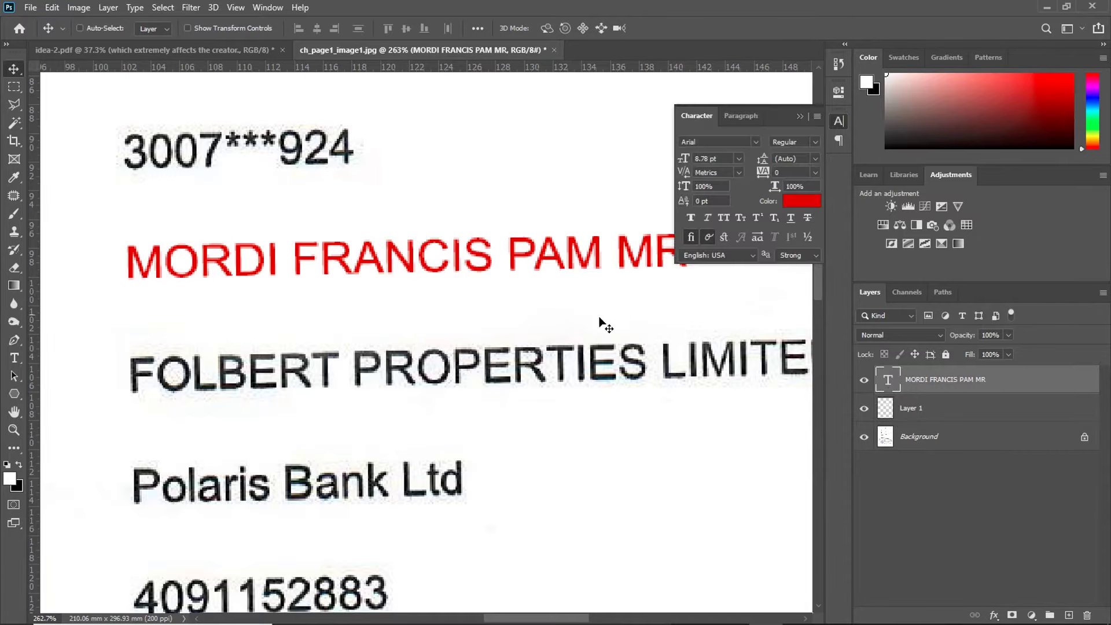
pyautogui.scroll(6, 578, 335)
pyautogui.click(797, 202)
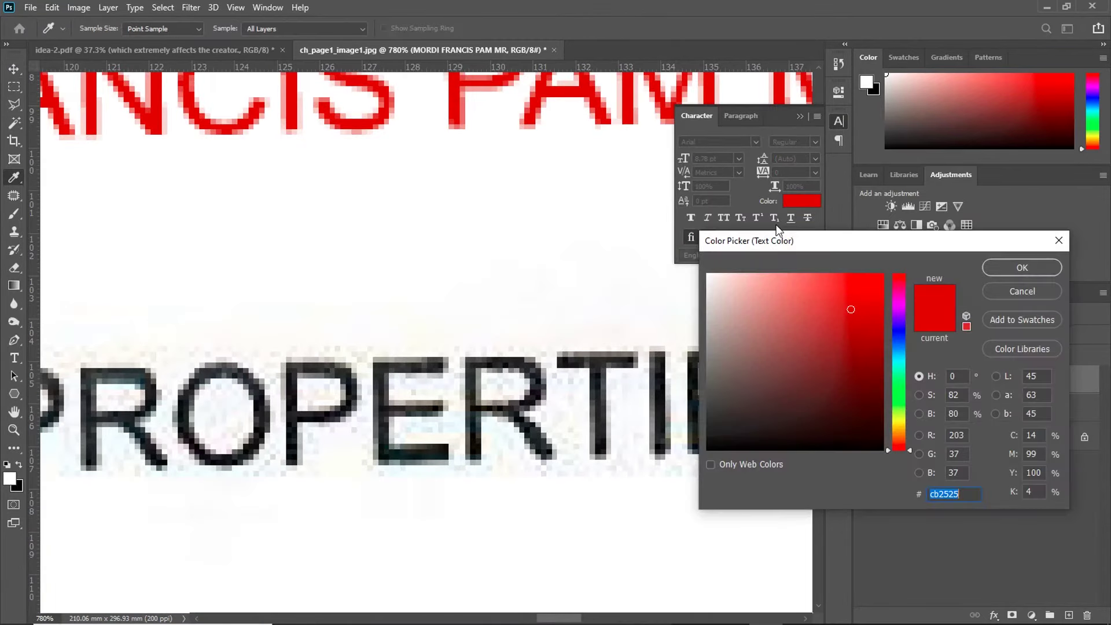
pyautogui.click(481, 359)
# Step: Accept the sampled dark text colour and add a new Layer 2 above Layer 1
pyautogui.click(1022, 267)
pyautogui.press('v')
pyautogui.scroll(-8, 633, 261)
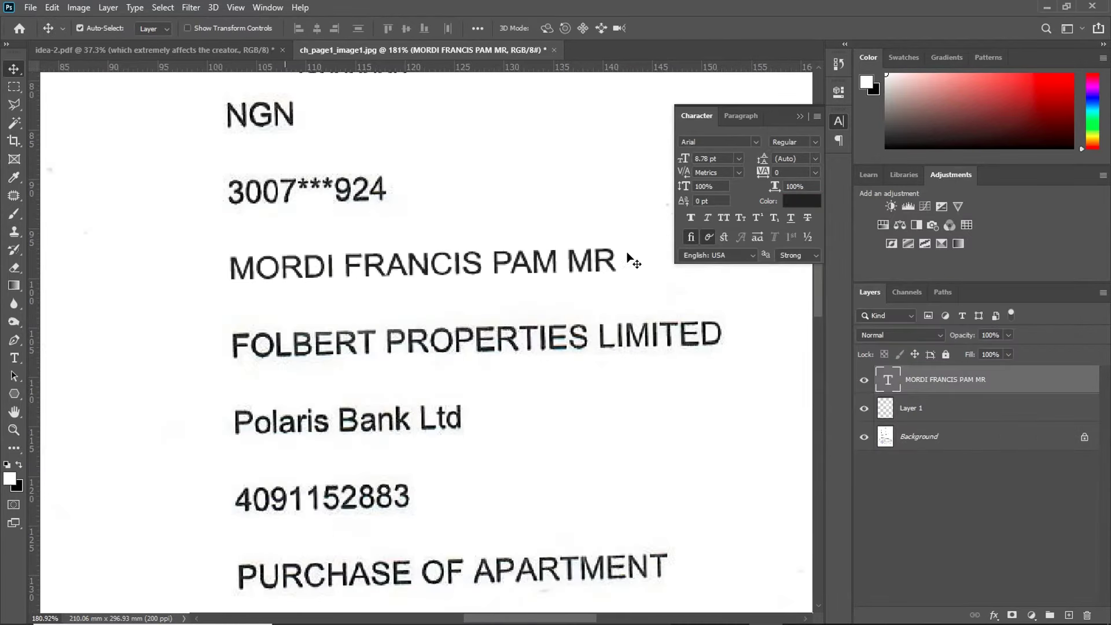
pyautogui.click(925, 411)
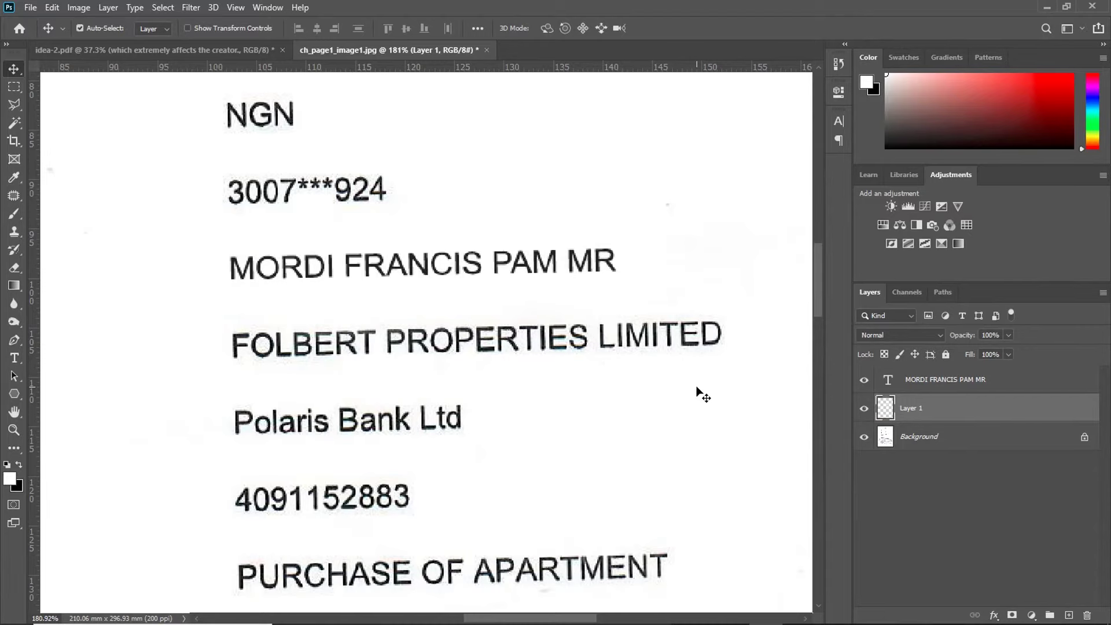
pyautogui.hotkey('ctrl', 'shift', 'n')
pyautogui.press('Return')
pyautogui.scroll(3, 463, 256)
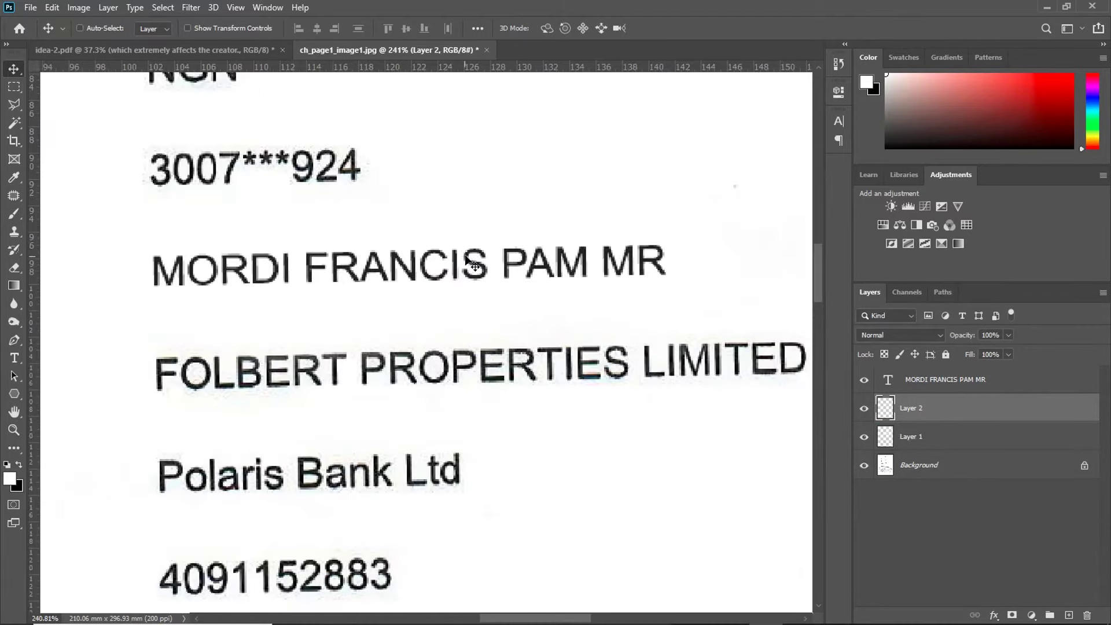
pyautogui.press('l')
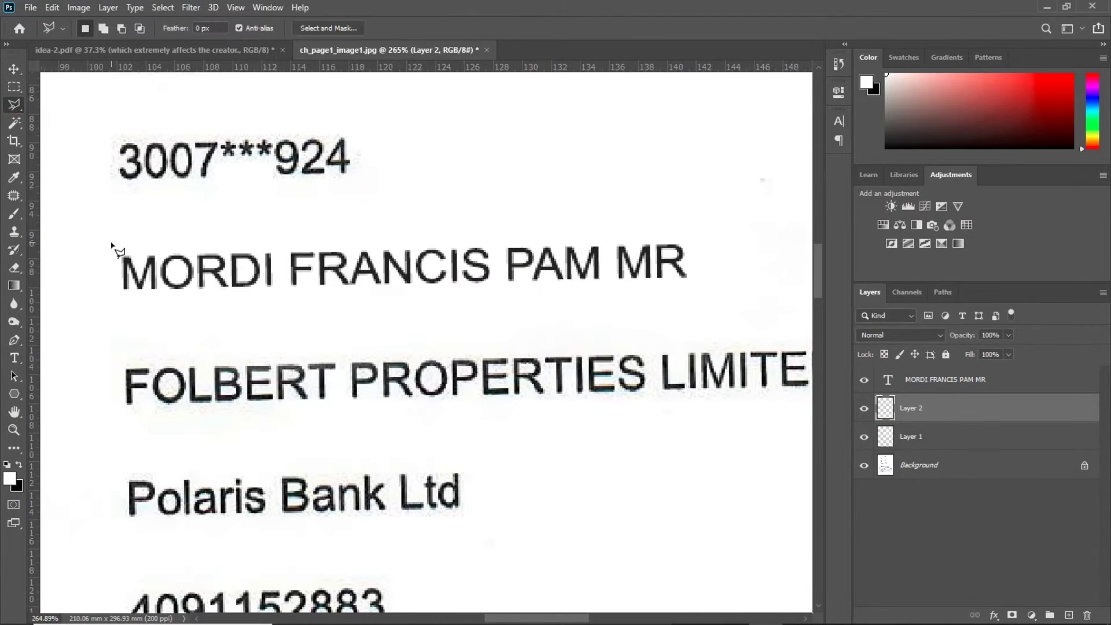
pyautogui.click(114, 248)
pyautogui.click(699, 236)
pyautogui.click(703, 288)
pyautogui.click(116, 299)
pyautogui.click(114, 248)
pyautogui.rightClick(378, 263)
pyautogui.click(430, 292)
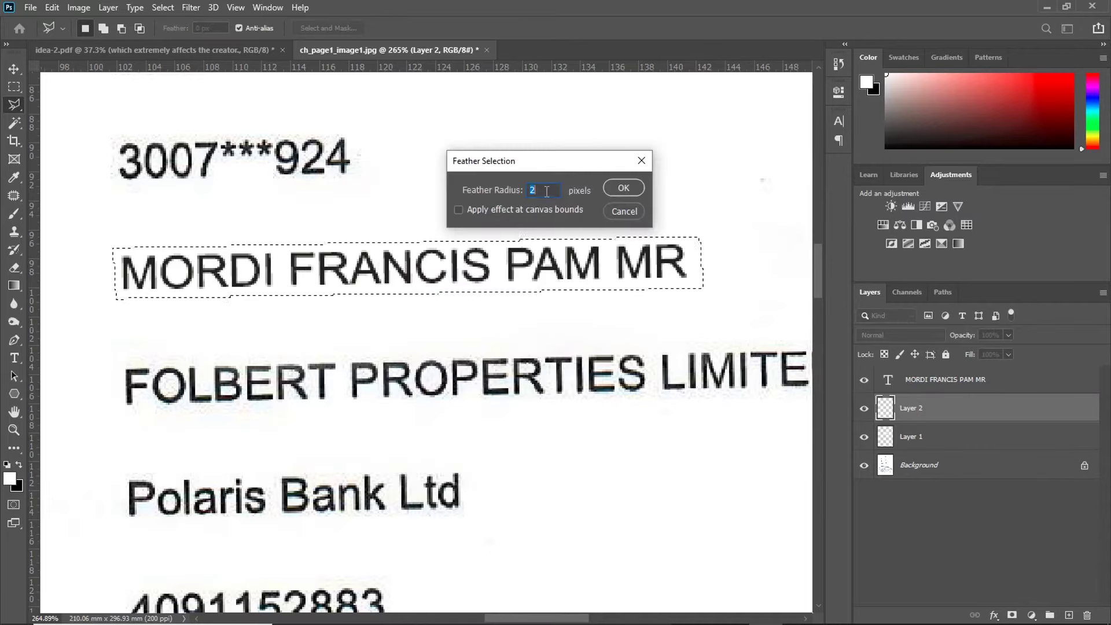
pyautogui.write('2')
pyautogui.click(623, 187)
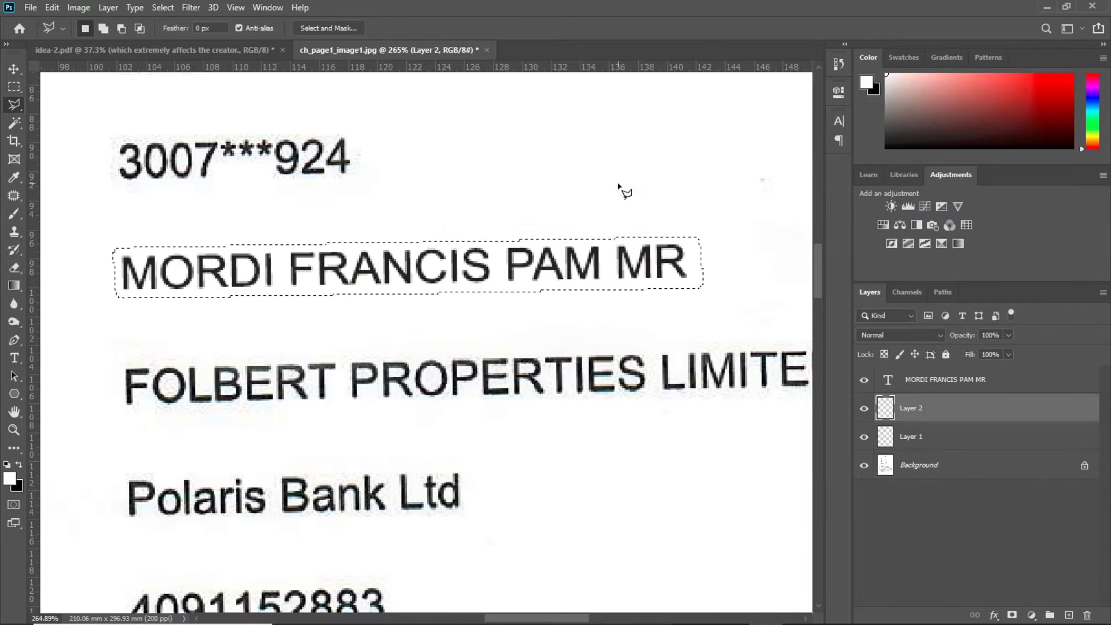
# Step: With the Brush, sample the off-white paper colour just above 3007
pyautogui.scroll(3, 232, 284)
pyautogui.click(14, 213)
pyautogui.scroll(2, 427, 248)
pyautogui.scroll(-2, 670, 298)
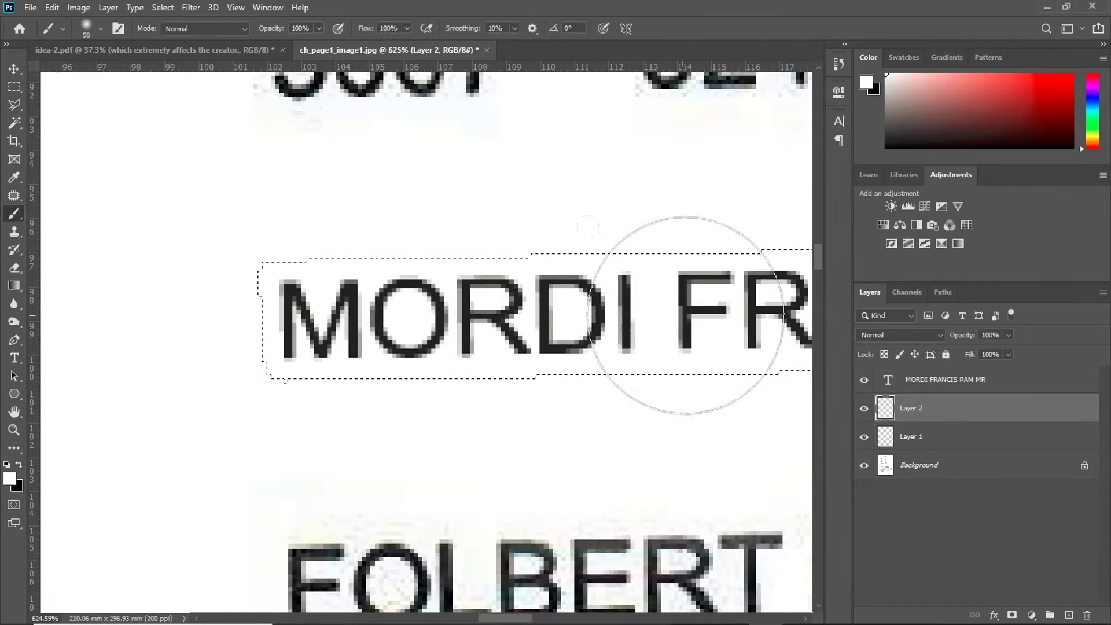
pyautogui.scroll(1, 550, 305)
pyautogui.scroll(2, 549, 305)
pyautogui.scroll(1, 389, 205)
pyautogui.scroll(1, 389, 205)
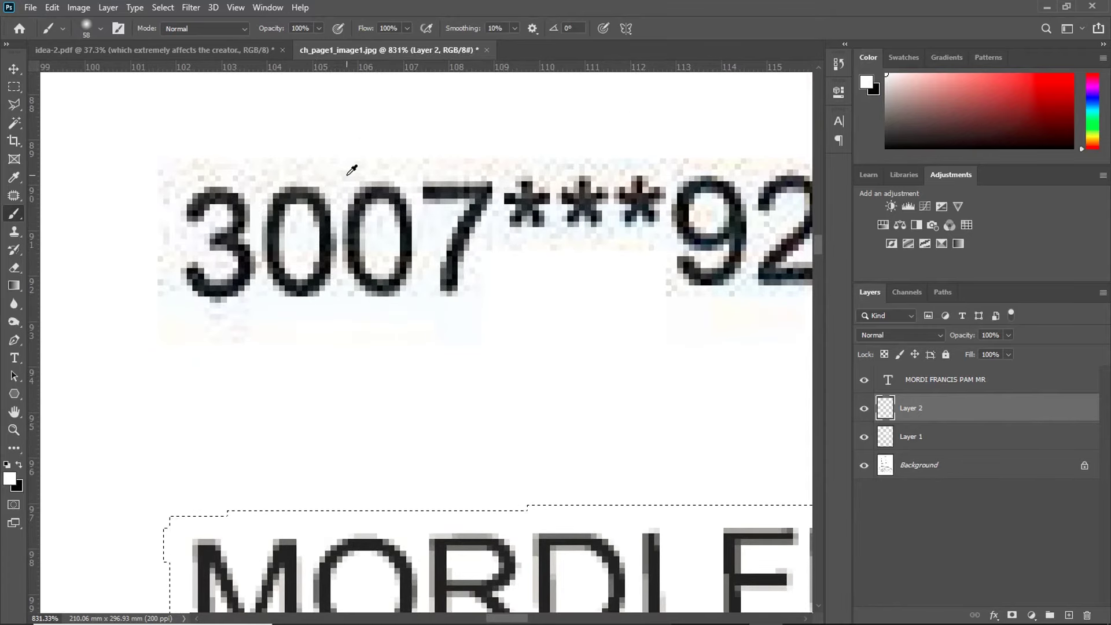
pyautogui.keyDown('alt'); pyautogui.click(384, 157); pyautogui.keyUp('alt')
pyautogui.keyDown('alt'); pyautogui.click(389, 159); pyautogui.keyUp('alt')
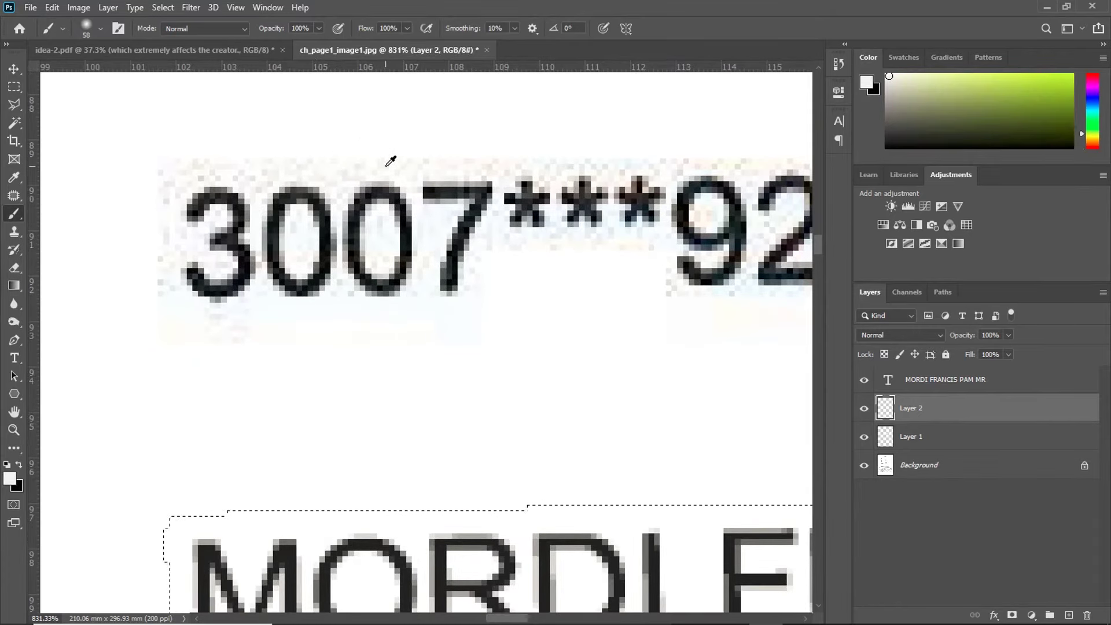
# Step: Paint the paper colour over the selected name line, deselect, and toggle Layer 2 to compare
pyautogui.scroll(-3, 389, 158)
pyautogui.scroll(-2, 404, 314)
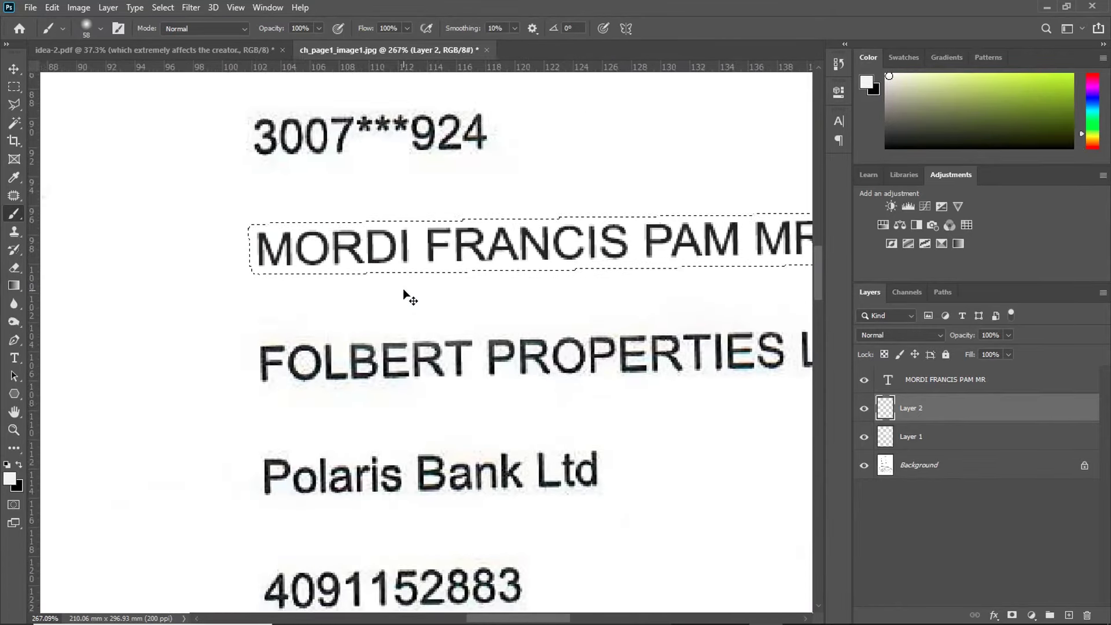
pyautogui.hscroll(2, 410, 295)
pyautogui.scroll(1, 323, 236)
pyautogui.moveTo(148, 240)
pyautogui.mouseDown()
pyautogui.moveTo(455, 231)
pyautogui.moveTo(81, 234)
pyautogui.moveTo(609, 237)
pyautogui.mouseUp()
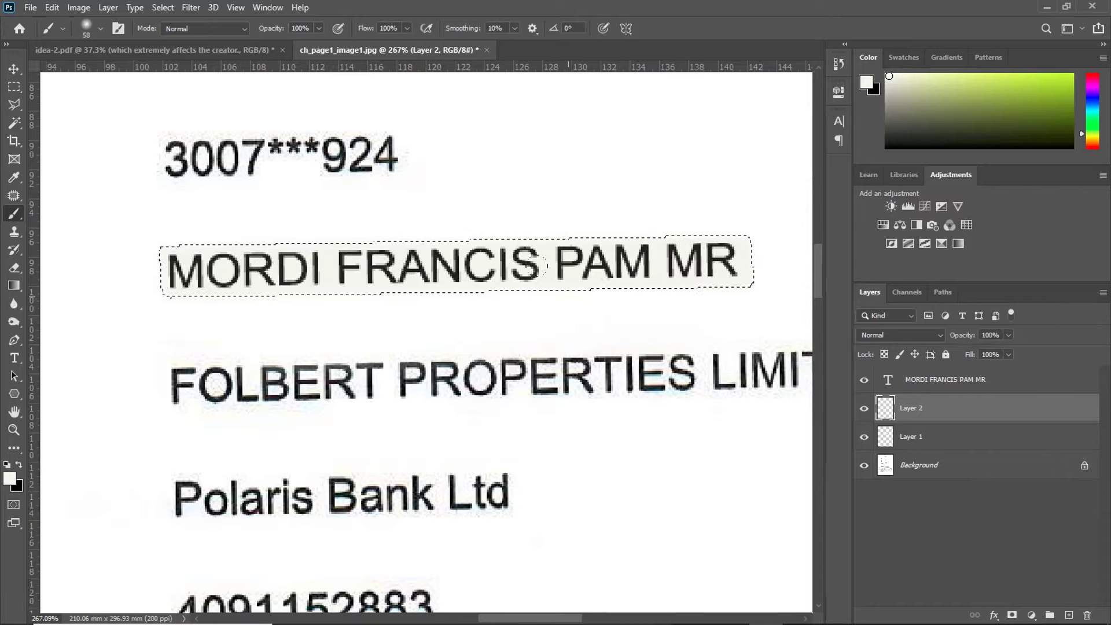
pyautogui.hotkey('ctrl', 'd')
pyautogui.click(864, 409)
pyautogui.click(863, 408)
pyautogui.click(864, 408)
pyautogui.click(863, 409)
pyautogui.click(864, 409)
pyautogui.click(864, 408)
# Step: Apply the Filter Gallery Grain texture with Intensity 40, Contrast 45 and Regular grain type
pyautogui.click(192, 7)
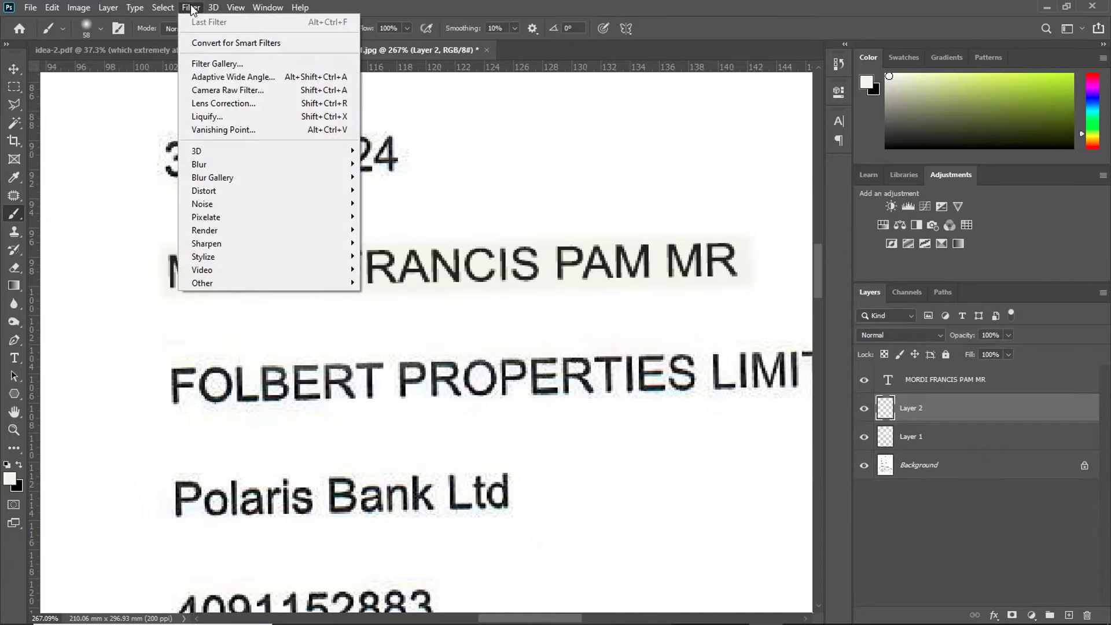
pyautogui.click(226, 65)
pyautogui.moveTo(132, 219); pyautogui.dragTo(389, 262)
pyautogui.click(735, 113)
pyautogui.click(769, 111)
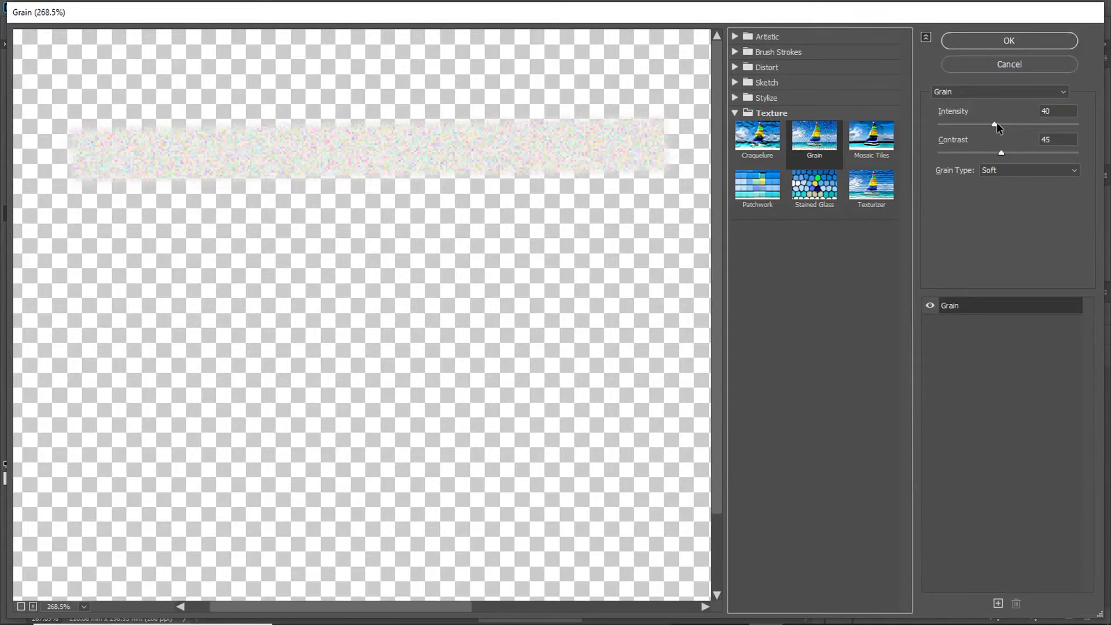
pyautogui.moveTo(994, 123); pyautogui.dragTo(986, 123)
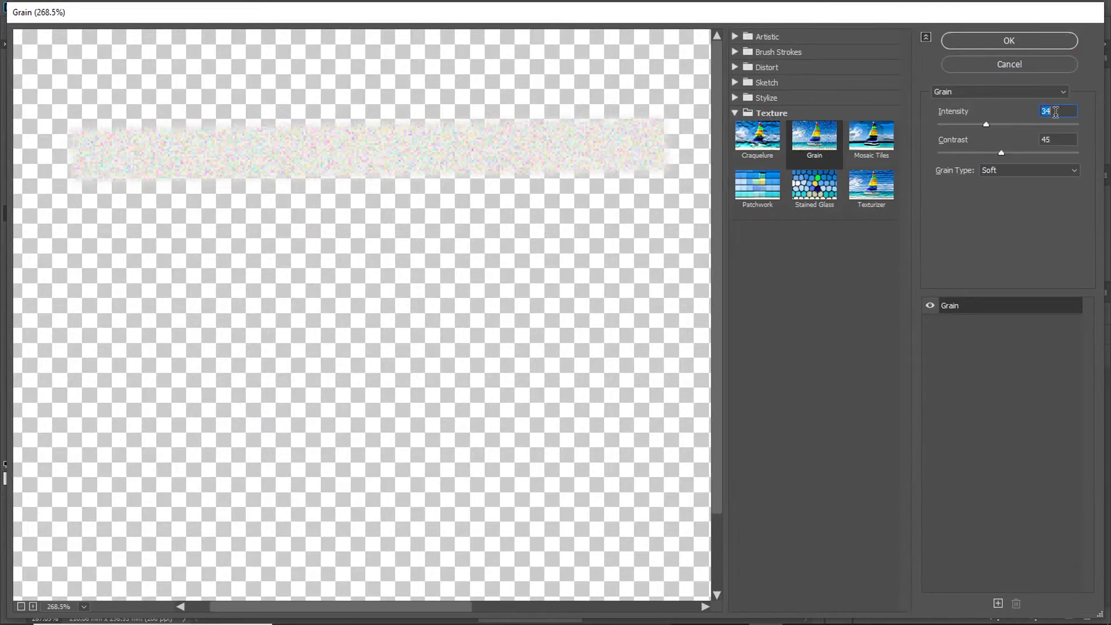
pyautogui.write('40')
pyautogui.click(1074, 172)
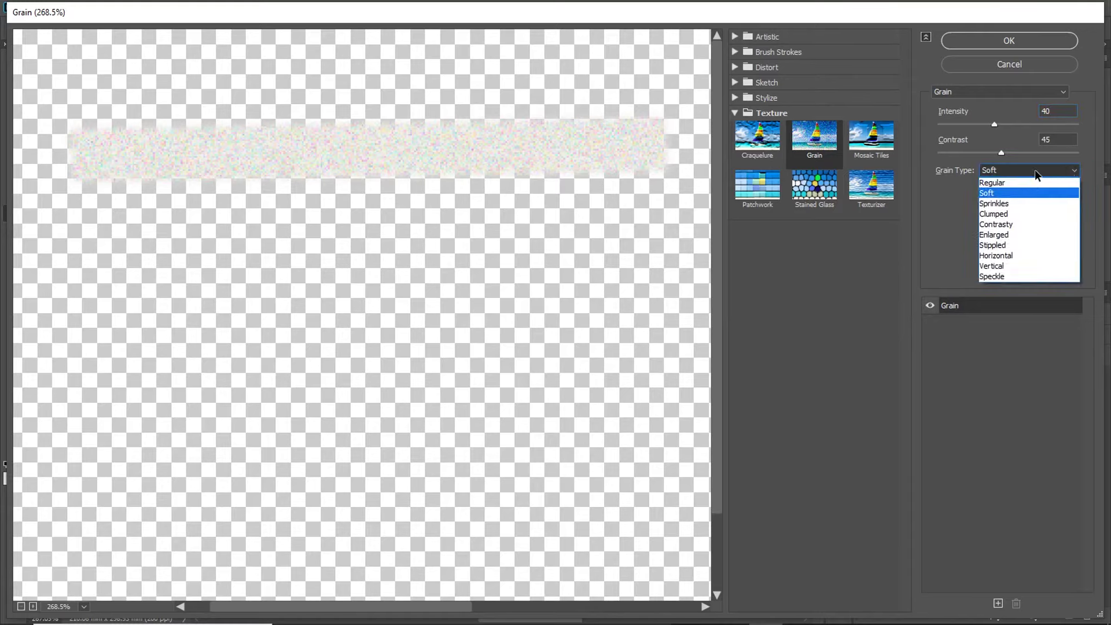
pyautogui.click(1029, 184)
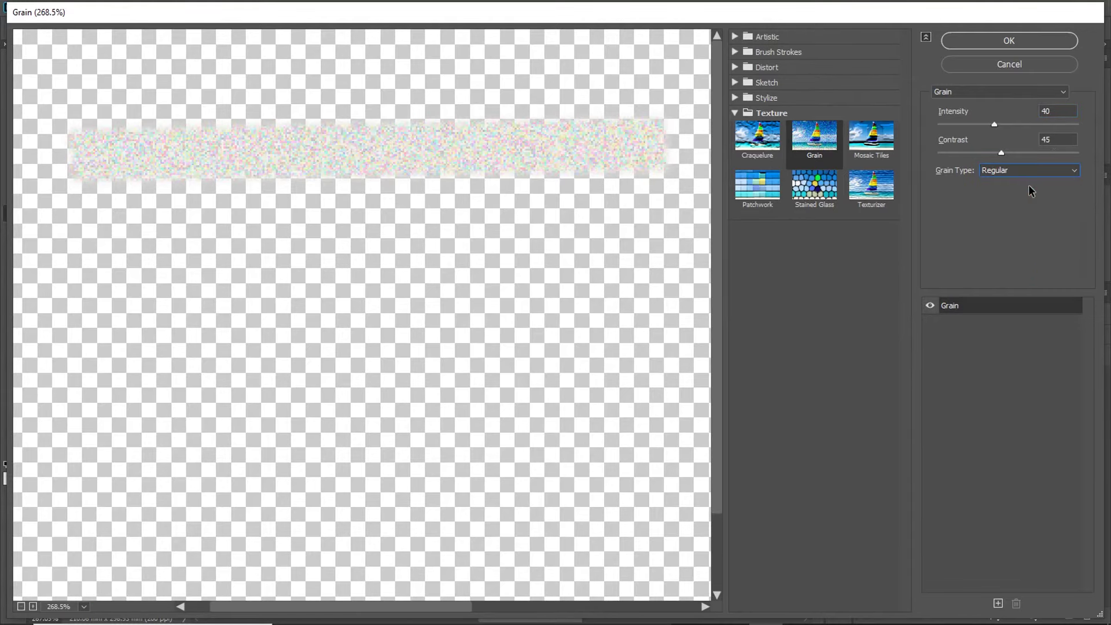
pyautogui.click(1037, 41)
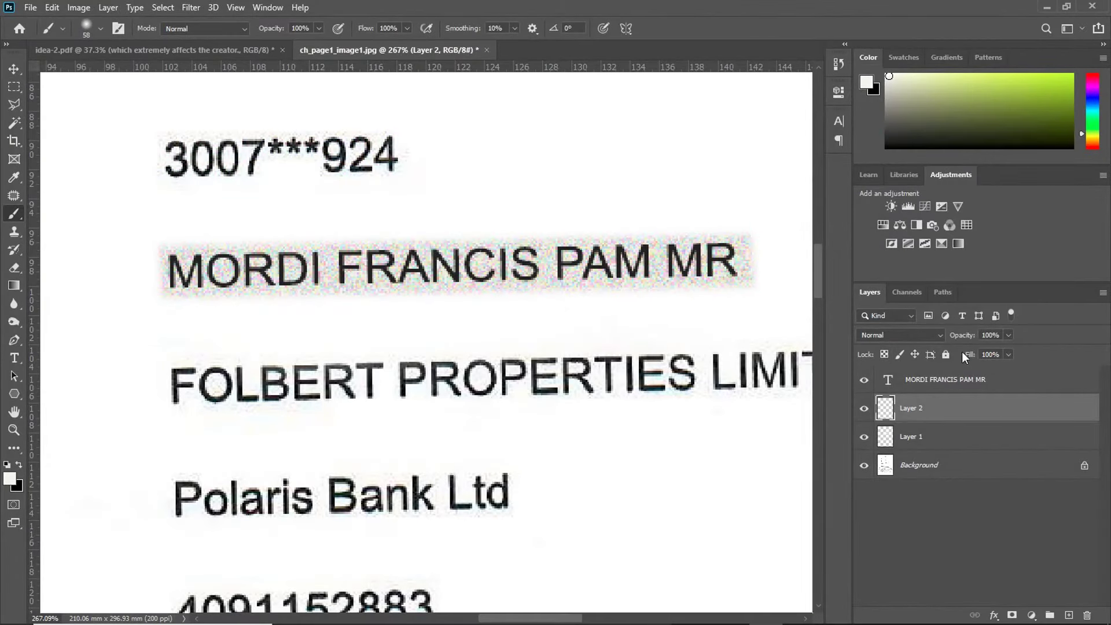
# Step: Set the patch layer to 45% fill and 75% opacity
pyautogui.click(989, 354)
pyautogui.write('74')
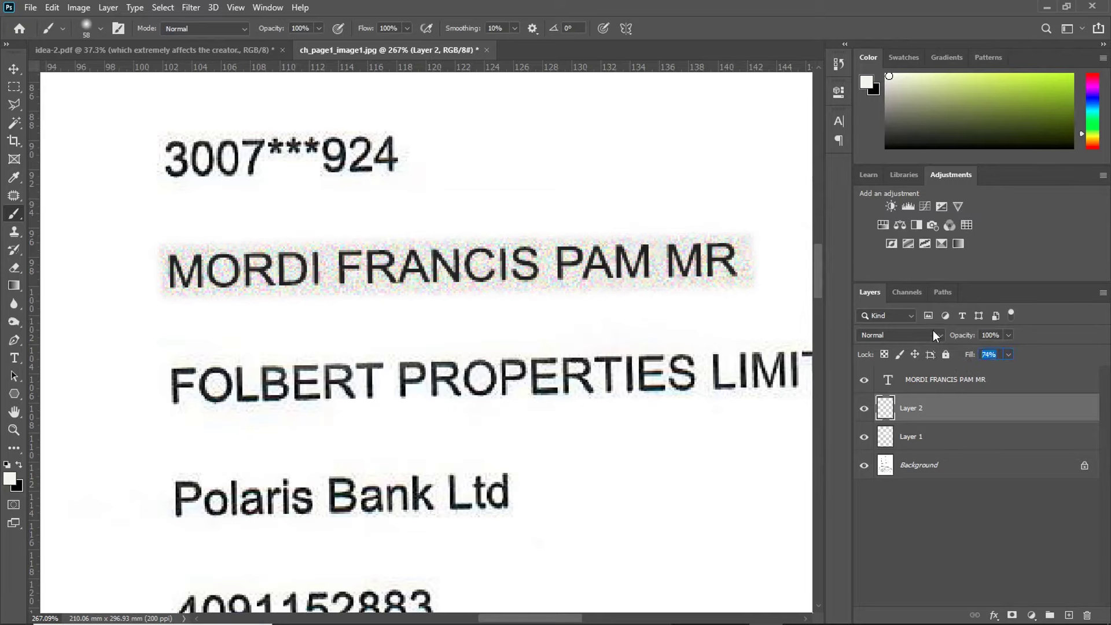
pyautogui.write('45')
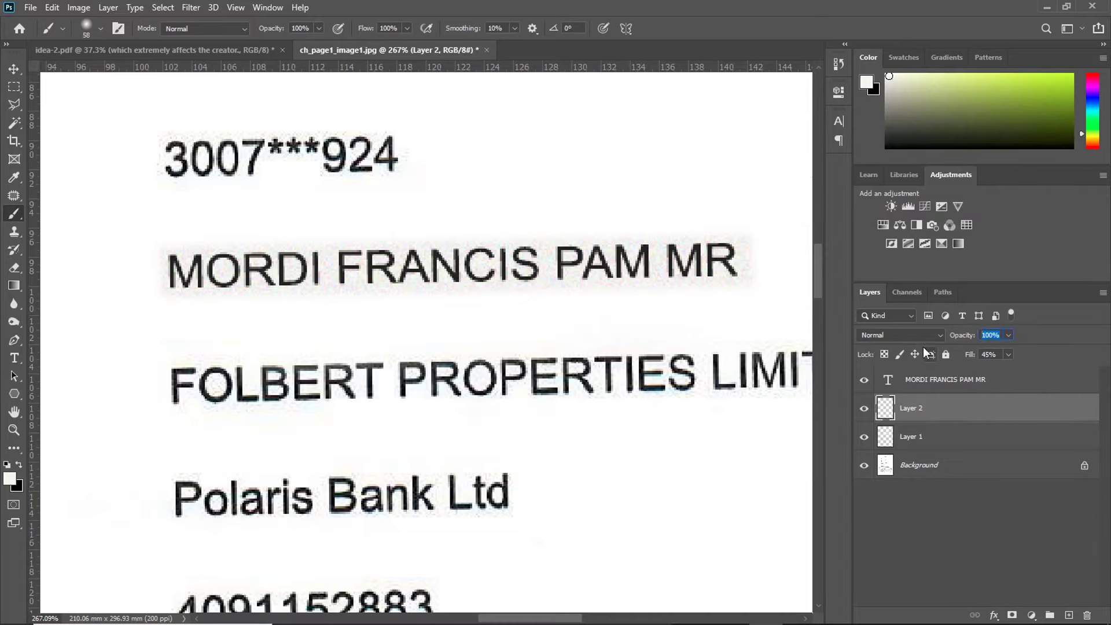
pyautogui.write('75')
pyautogui.scroll(-2, 488, 248)
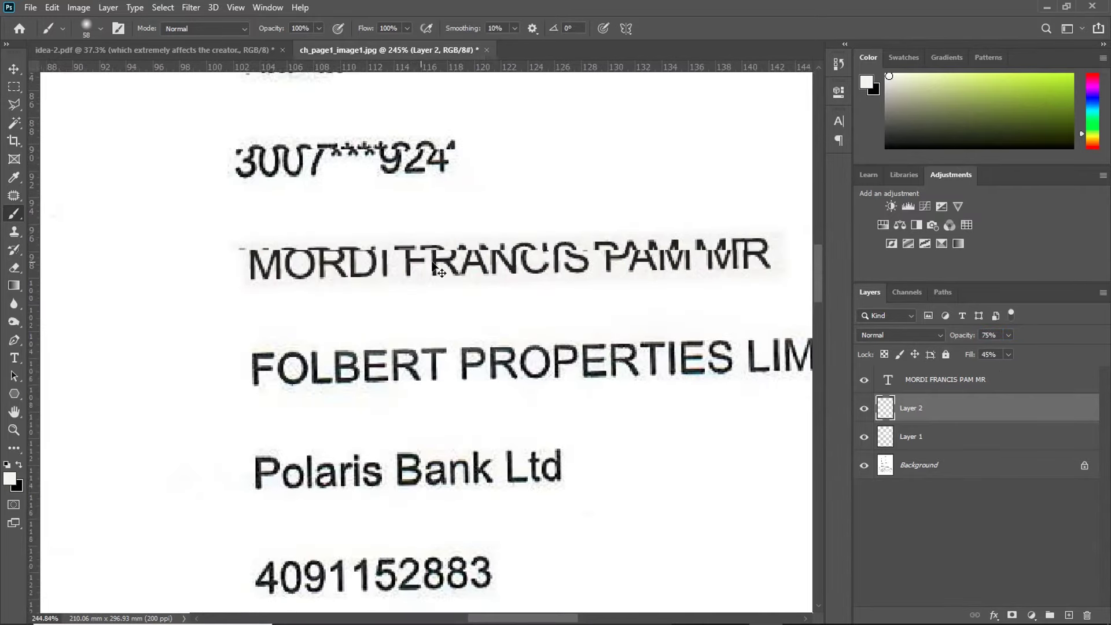
pyautogui.scroll(3, 488, 248)
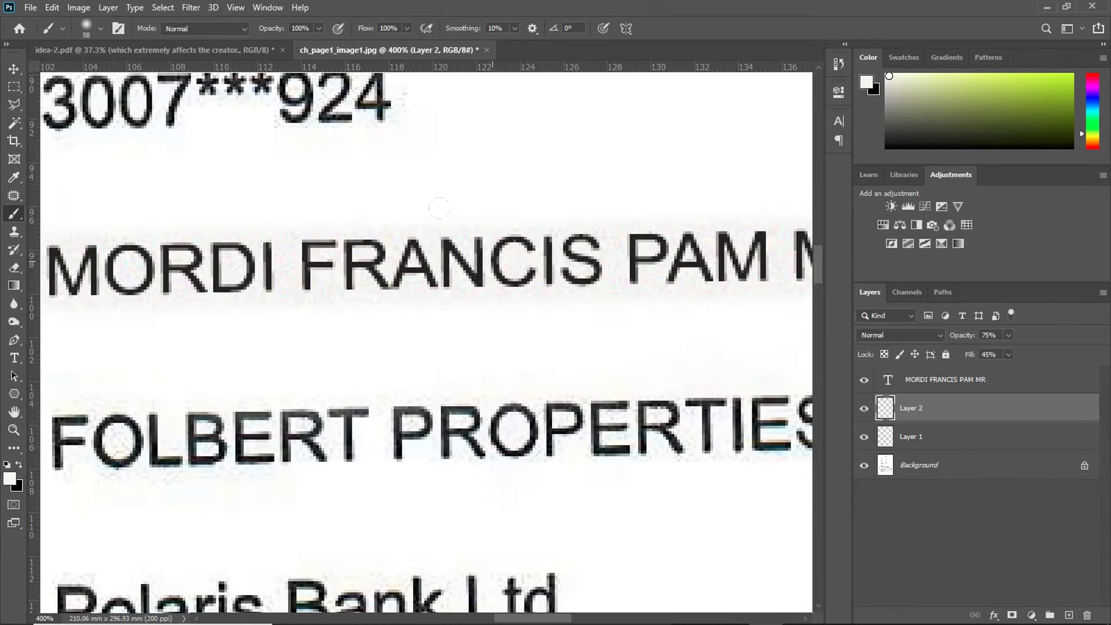
pyautogui.scroll(-5, 492, 250)
pyautogui.scroll(5, 492, 250)
# Step: Lighten the patch with Levels, lowering the white input to 245
pyautogui.hotkey('ctrl', 'l')
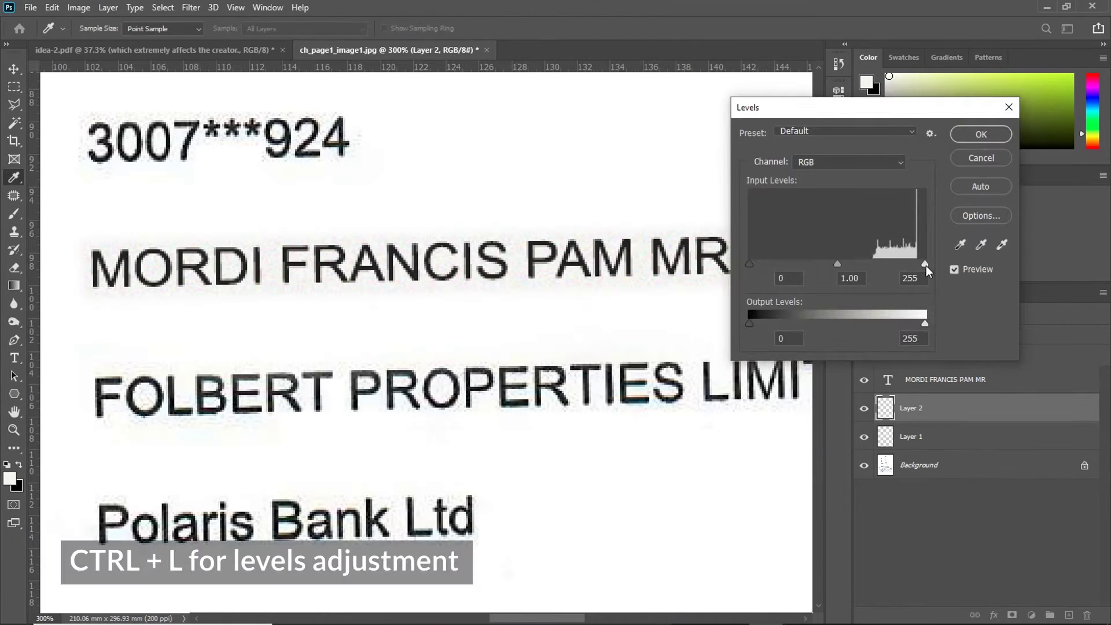
pyautogui.moveTo(923, 264)
pyautogui.mouseDown()
pyautogui.moveTo(911, 275)
pyautogui.moveTo(926, 275)
pyautogui.mouseUp()
pyautogui.press('Down')
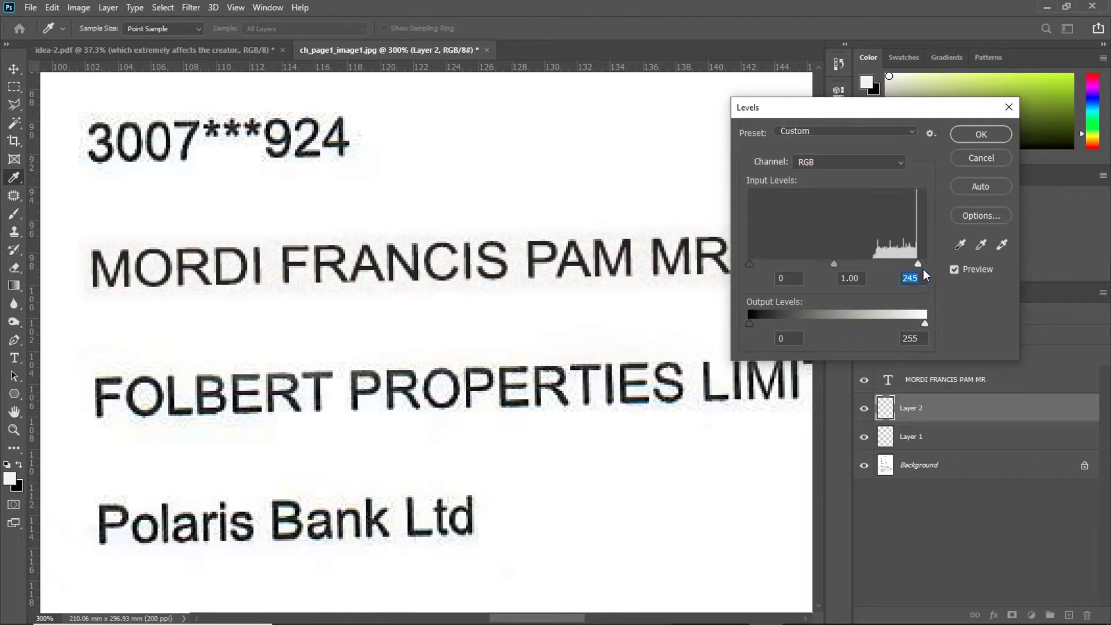
pyautogui.click(953, 270)
pyautogui.click(981, 134)
pyautogui.press('b')
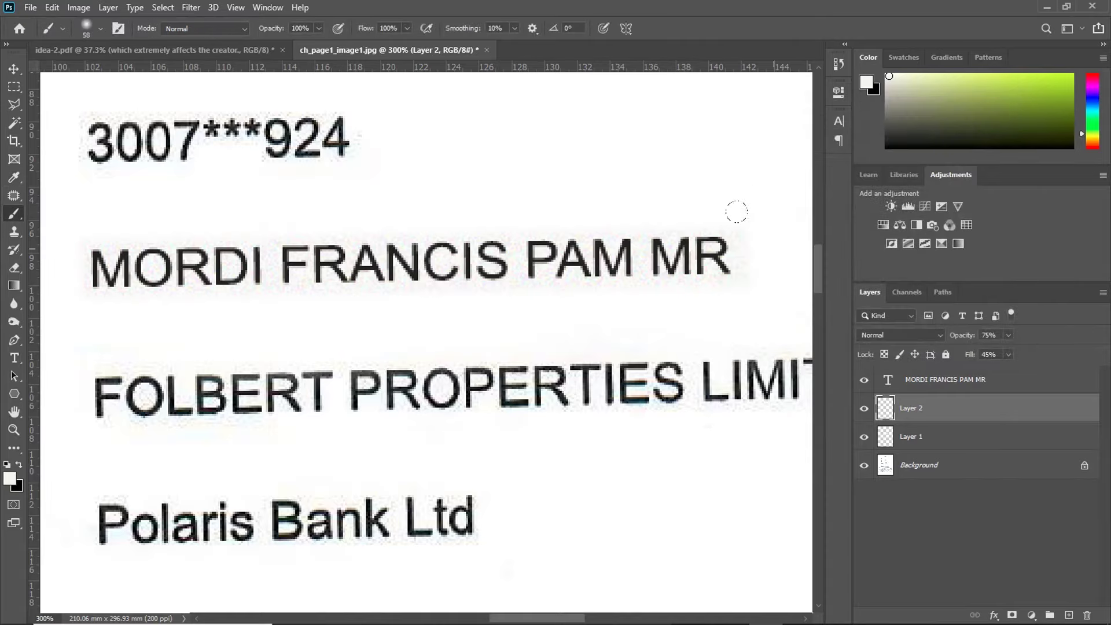
pyautogui.scroll(-1, 322, 298)
pyautogui.scroll(2, 269, 289)
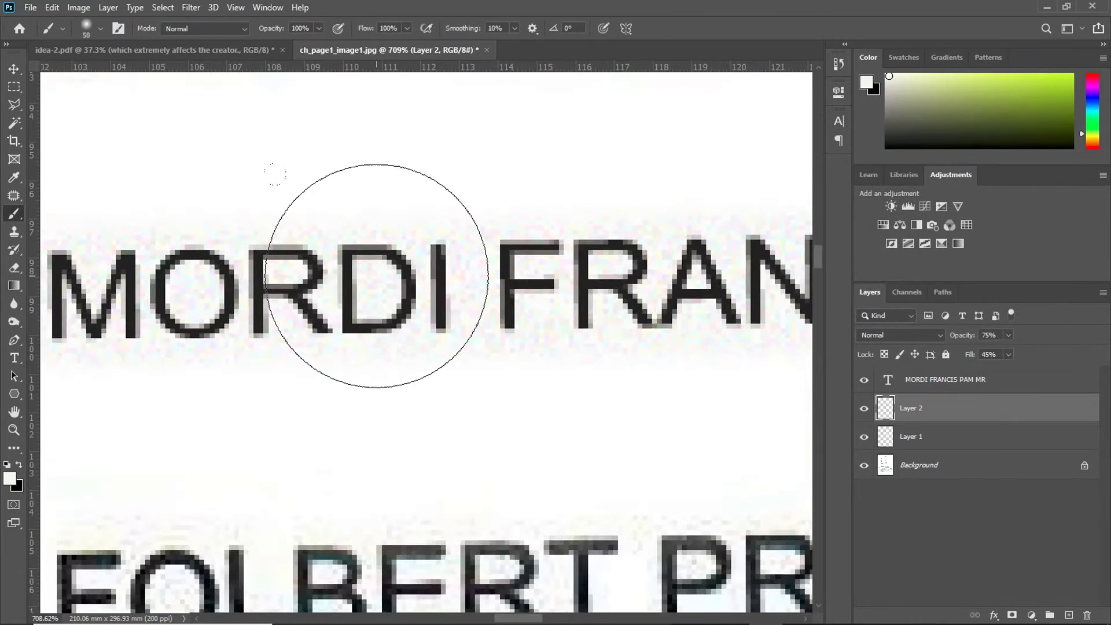
pyautogui.scroll(-3, 376, 276)
pyautogui.scroll(3, 382, 284)
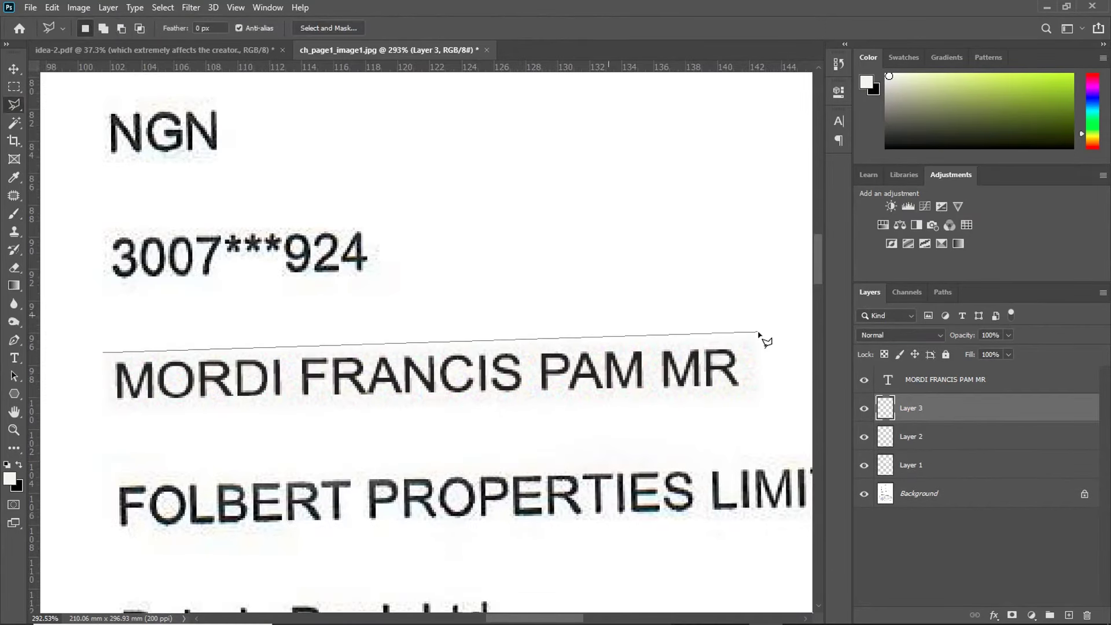
# Step: Lasso the name line on Layer 3 and paint it with the paper colour
pyautogui.click(753, 337)
pyautogui.click(756, 398)
pyautogui.click(109, 409)
pyautogui.click(102, 355)
pyautogui.rightClick(590, 350)
pyautogui.click(644, 310)
pyautogui.press('b')
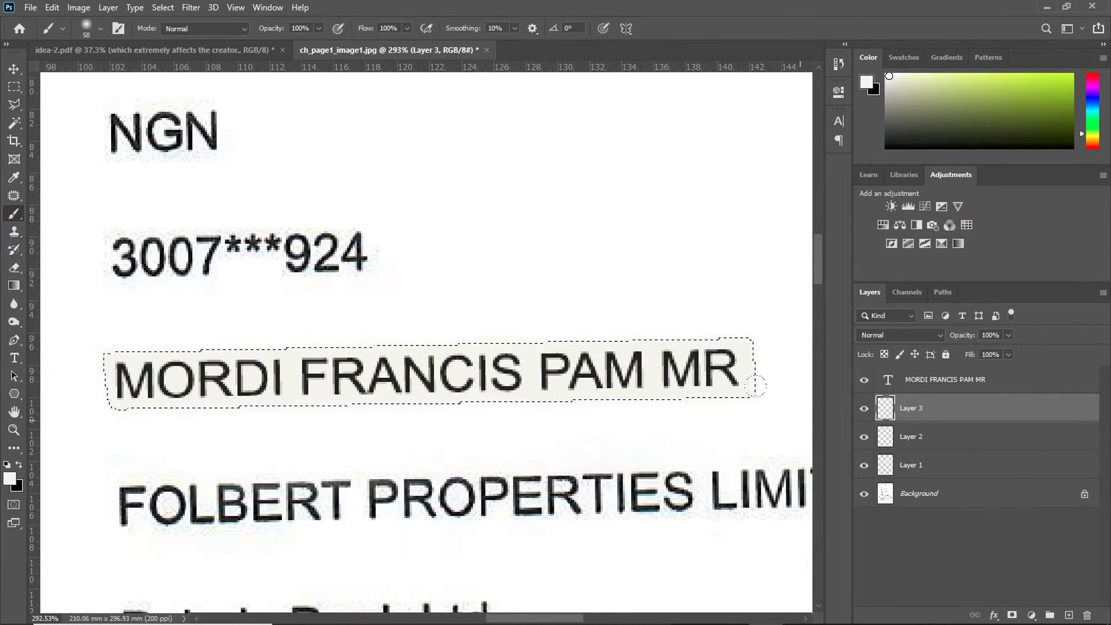
pyautogui.hotkey('ctrl', 'd')
# Step: Set Layer 3 to Dissolve at 75% opacity and 50% fill, then toggle it to compare
pyautogui.click(913, 339)
pyautogui.click(891, 301)
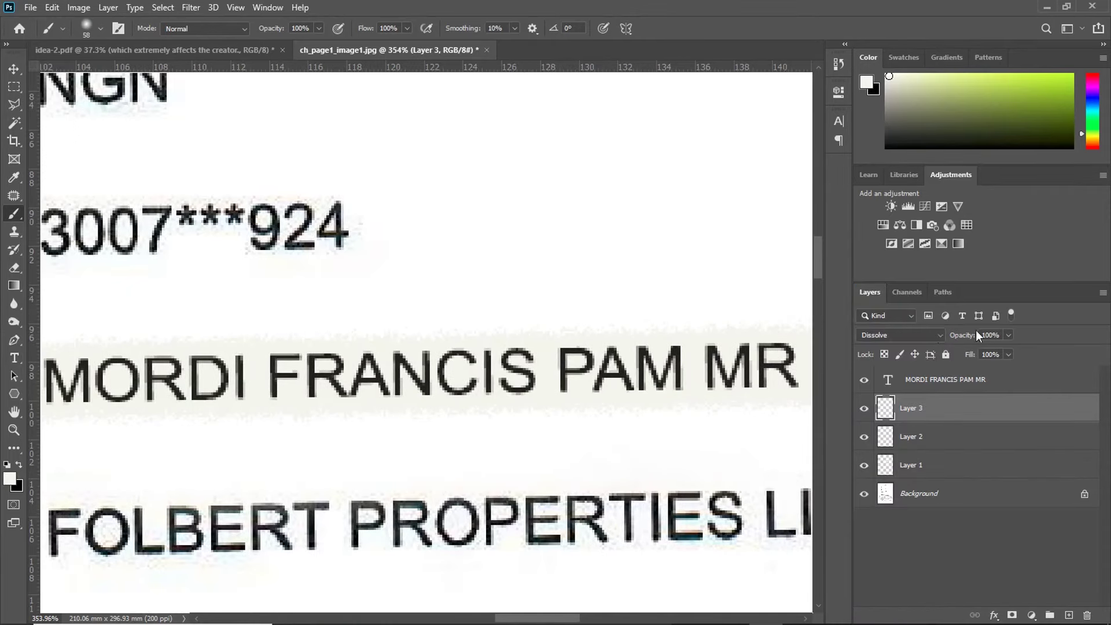
pyautogui.write('75')
pyautogui.press('Tab')
pyautogui.write('5')
pyautogui.press('Return')
pyautogui.hotkey('ctrl', '+')
pyautogui.hotkey('ctrl', '+')
pyautogui.hotkey('ctrl', '+')
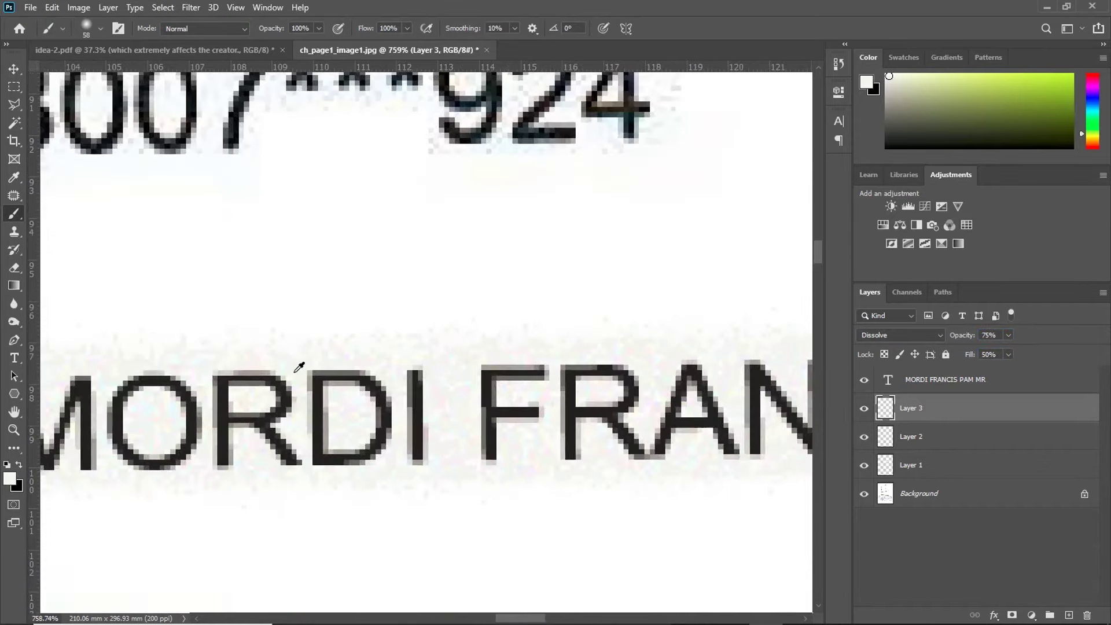
pyautogui.click(864, 408)
pyautogui.click(864, 409)
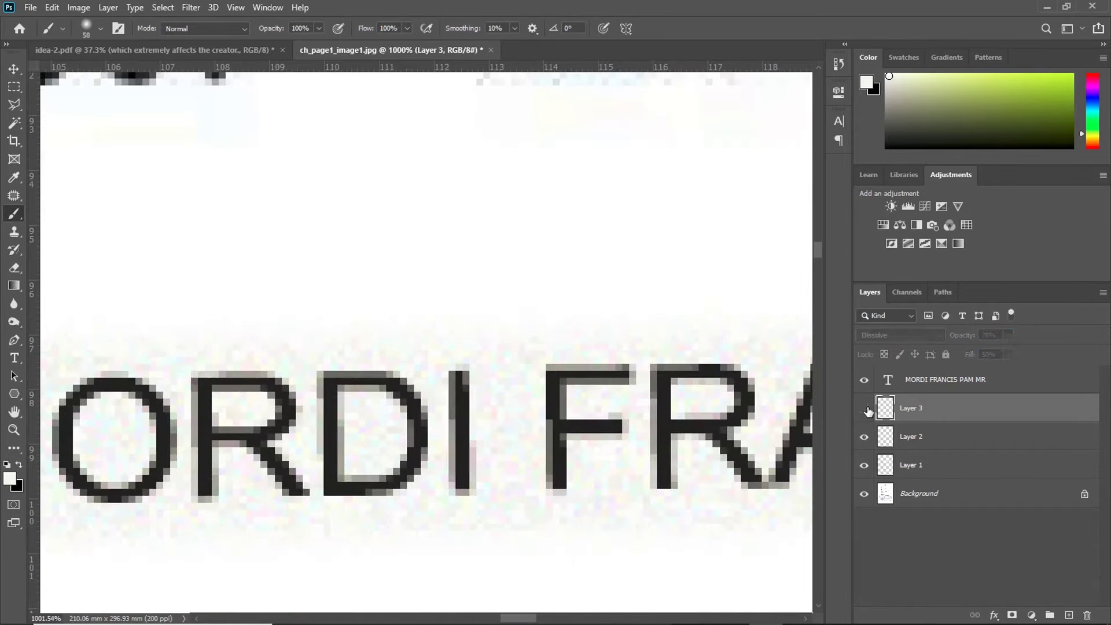
pyautogui.scroll(-10, 560, 369)
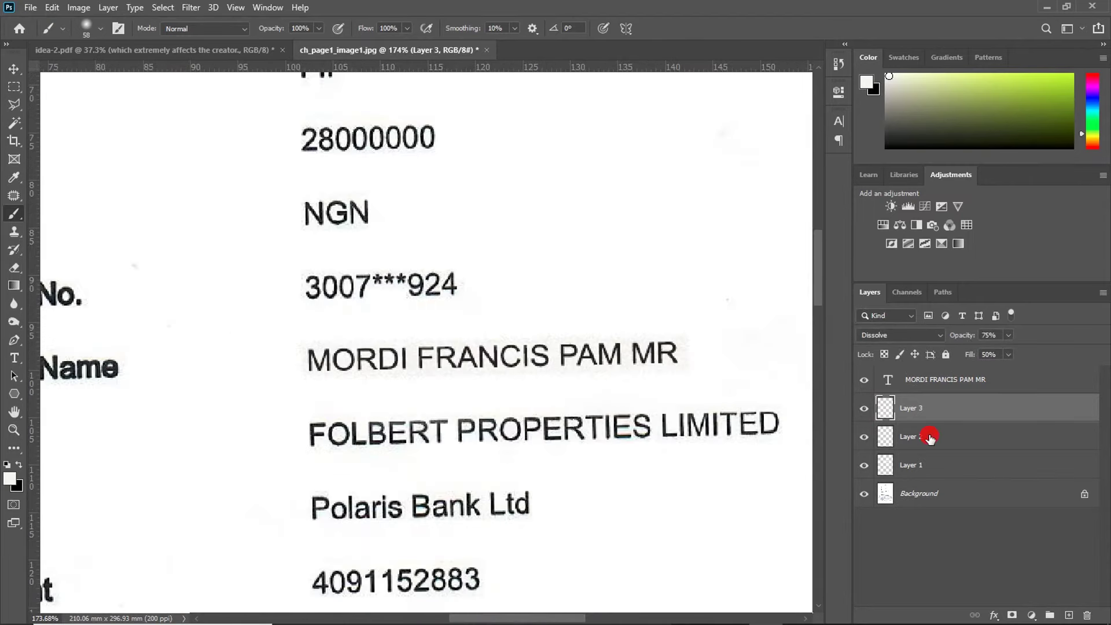
# Step: Merge Layer 2 and Layer 3 into a single cover layer
pyautogui.keyDown('ctrl'); pyautogui.click(925, 438); pyautogui.keyUp('ctrl')
pyautogui.rightClick(979, 412)
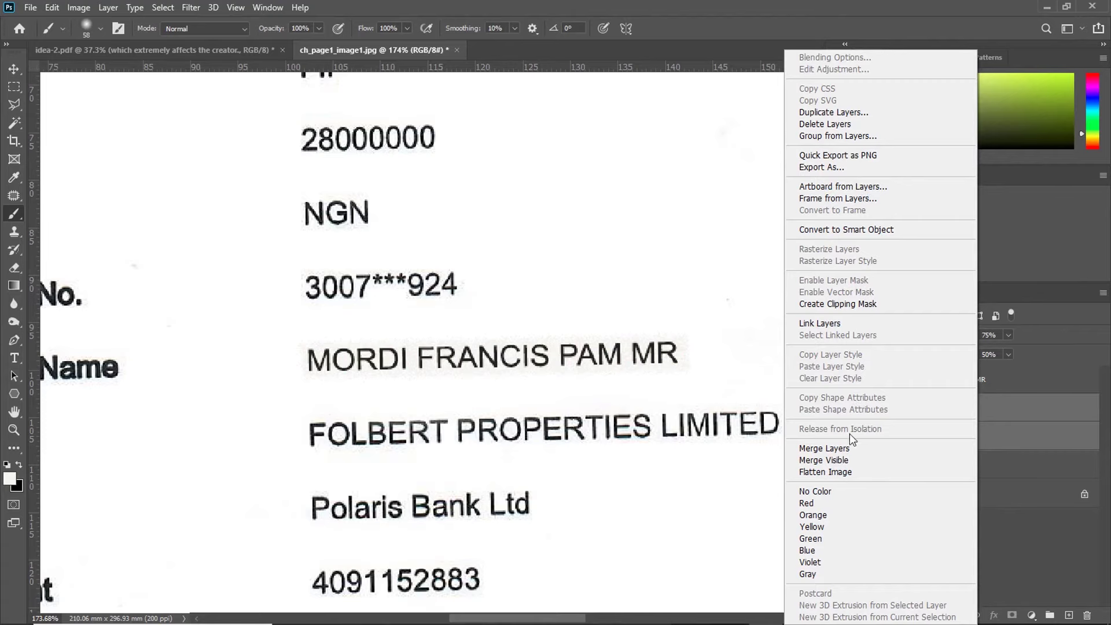
pyautogui.click(814, 449)
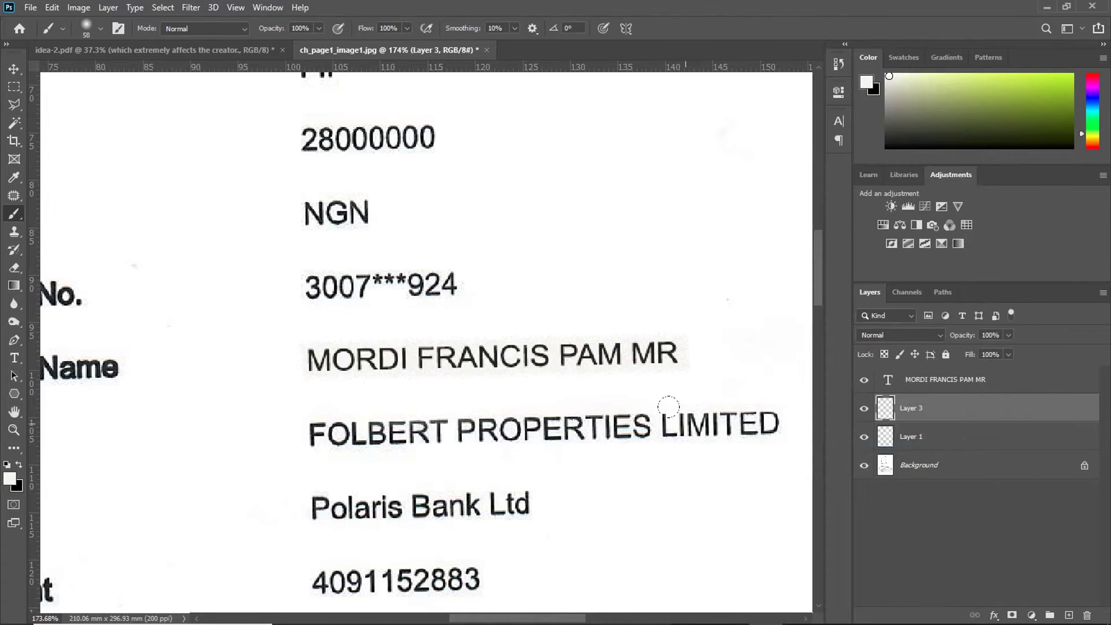
pyautogui.scroll(-5, 509, 443)
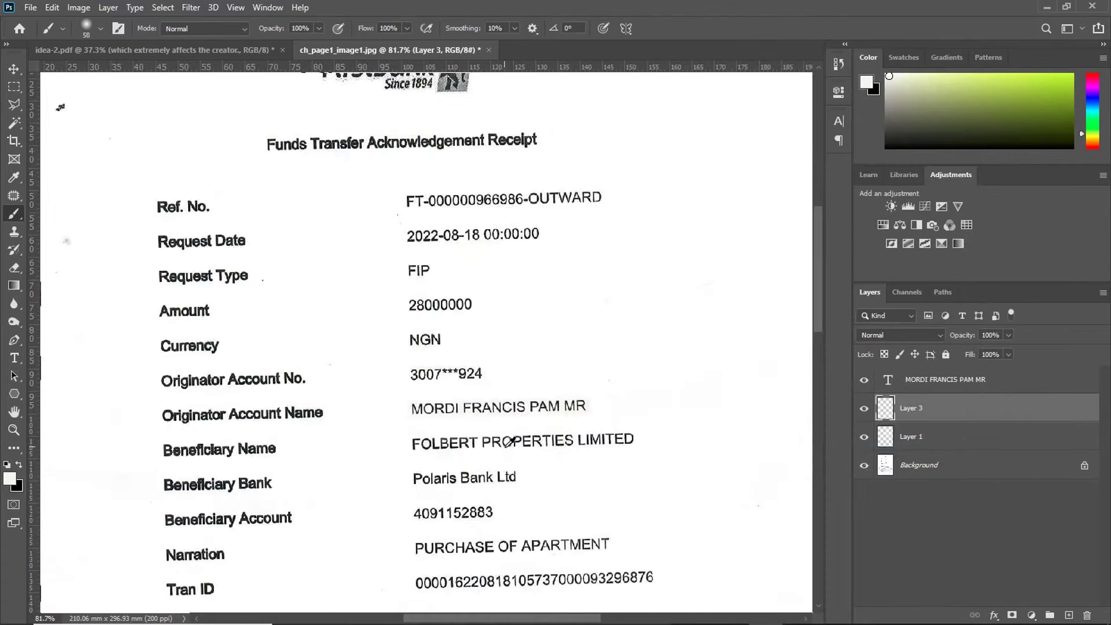
pyautogui.scroll(-1, 552, 469)
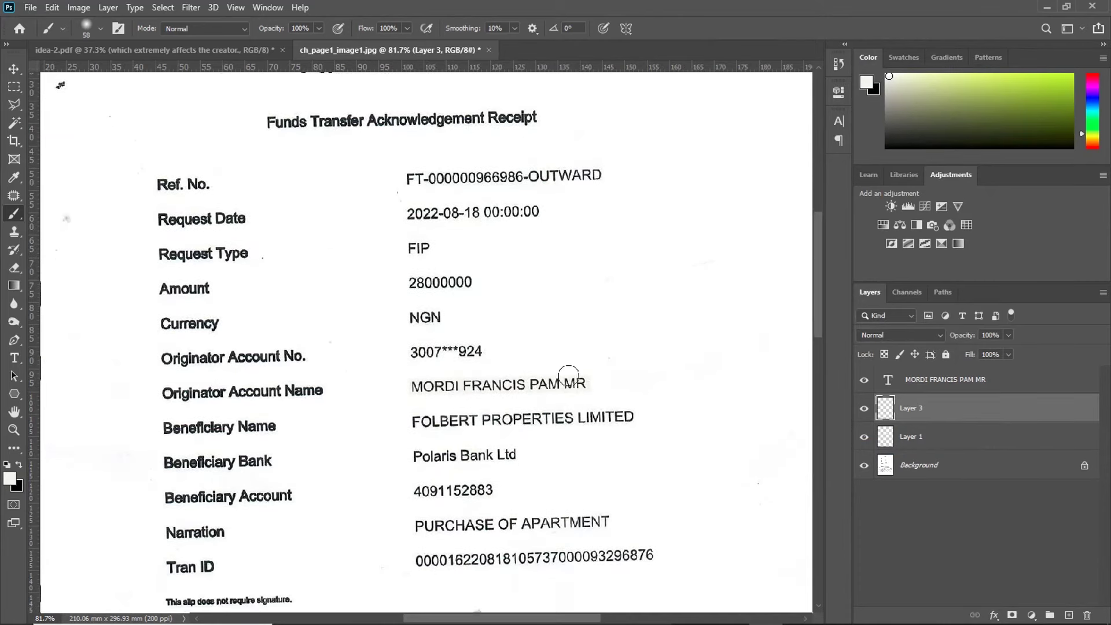
pyautogui.scroll(5, 509, 377)
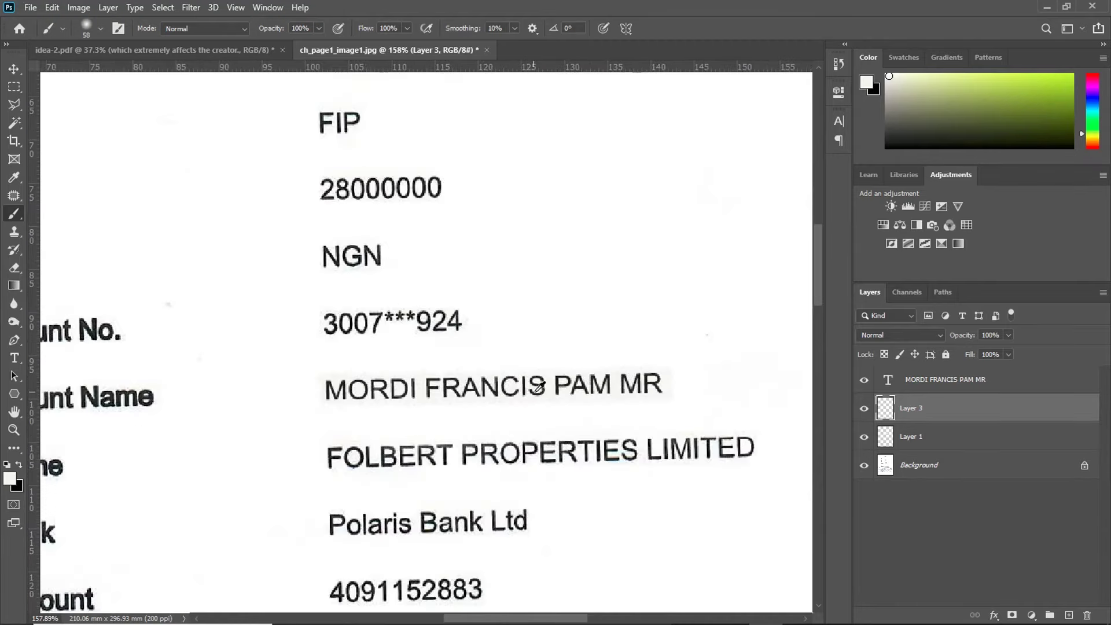
# Step: Brighten the merged patch with Levels, setting the white input to 250
pyautogui.hotkey('ctrl', 'l')
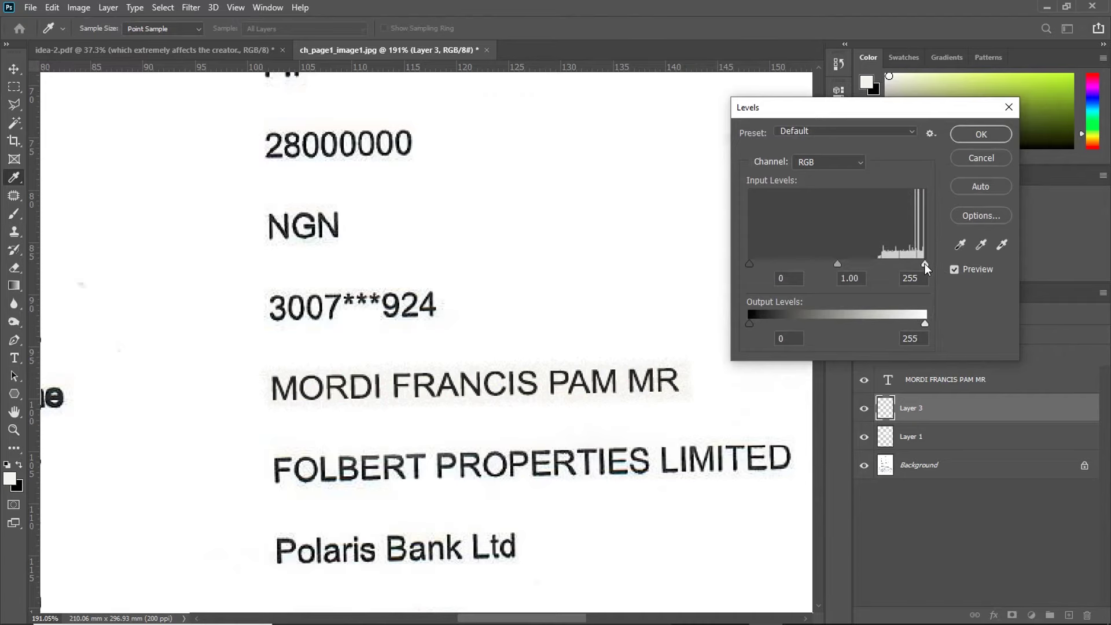
pyautogui.scroll(4, 518, 409)
pyautogui.moveTo(924, 266); pyautogui.dragTo(919, 268)
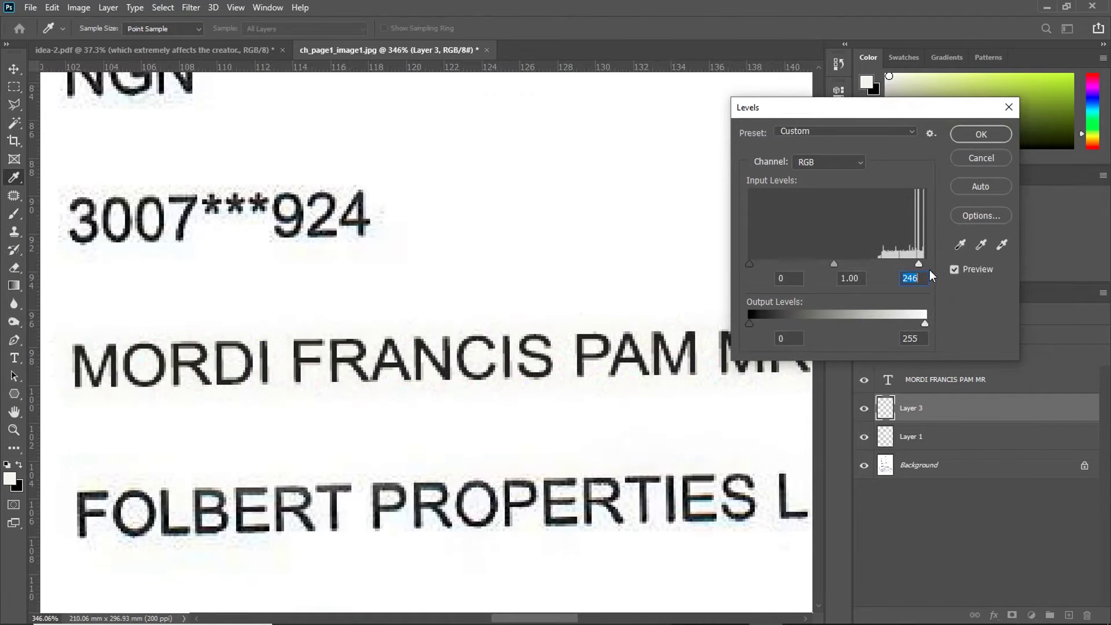
pyautogui.click(960, 271)
pyautogui.click(980, 134)
pyautogui.scroll(-2, 318, 384)
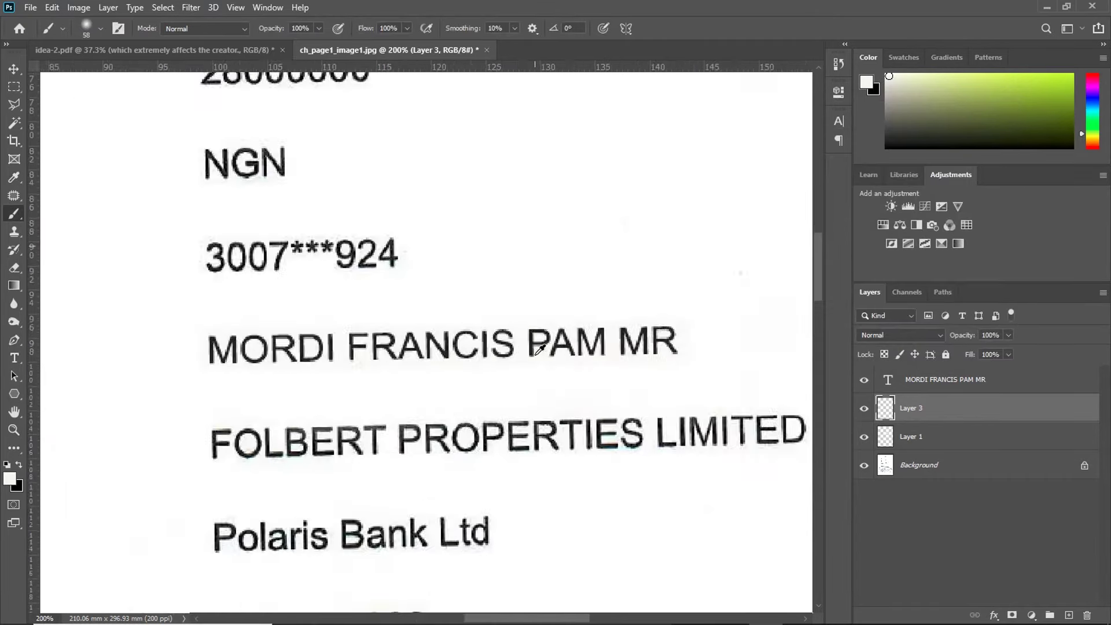
# Step: Retype the originator name text as the new account holder's name and commit it
pyautogui.scroll(-2, 317, 385)
pyautogui.scroll(2, 227, 344)
pyautogui.press('t')
pyautogui.click(349, 341)
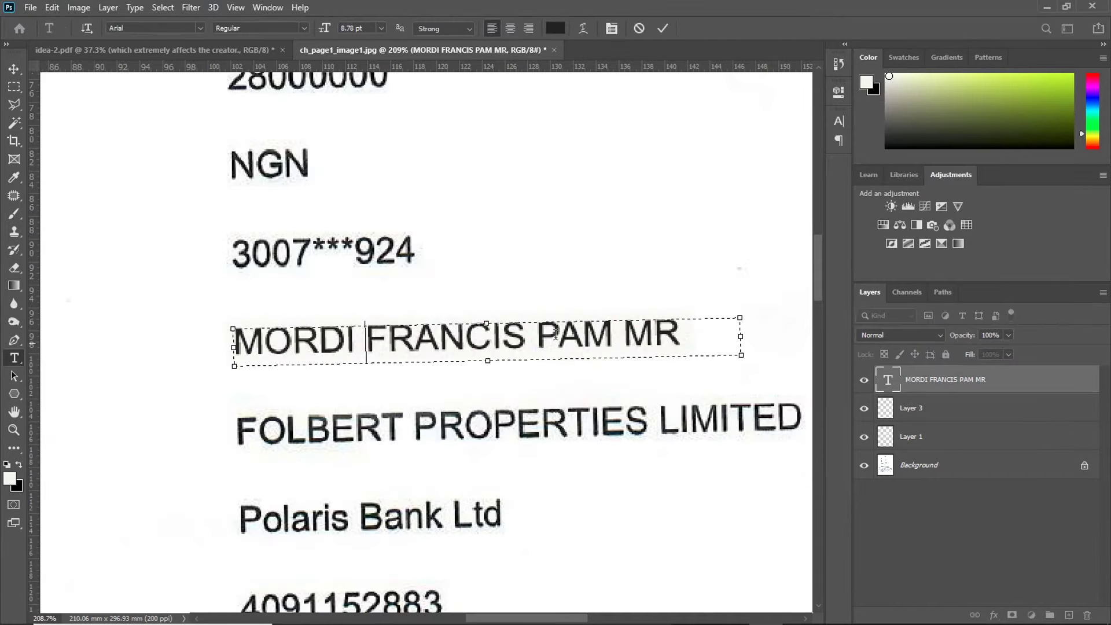
pyautogui.hotkey('ctrl', 'a')
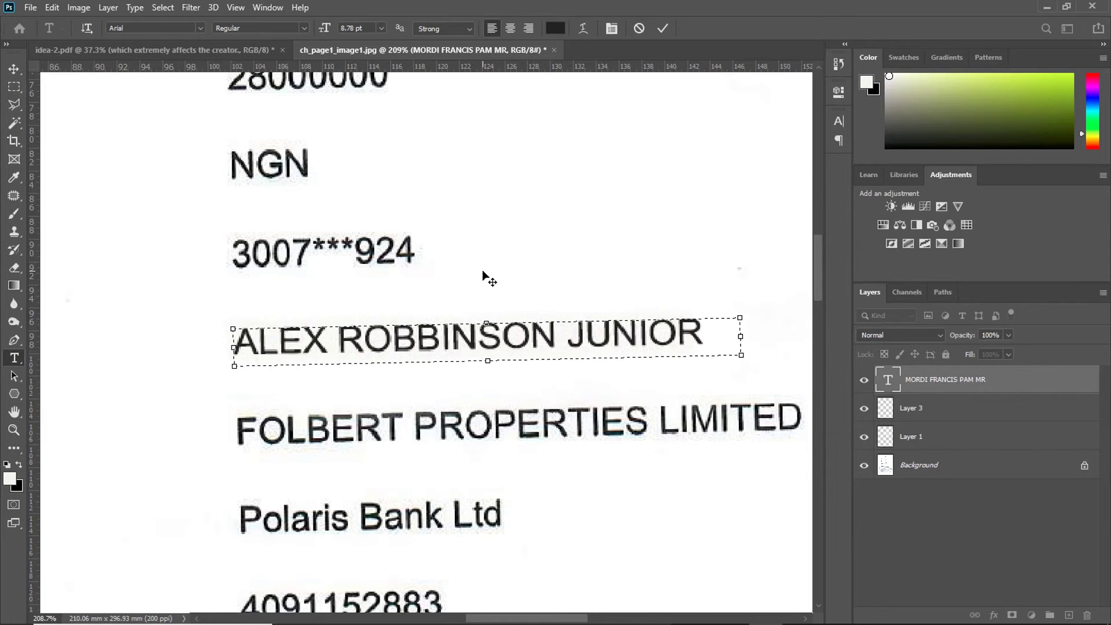
pyautogui.hscroll(2, 483, 278)
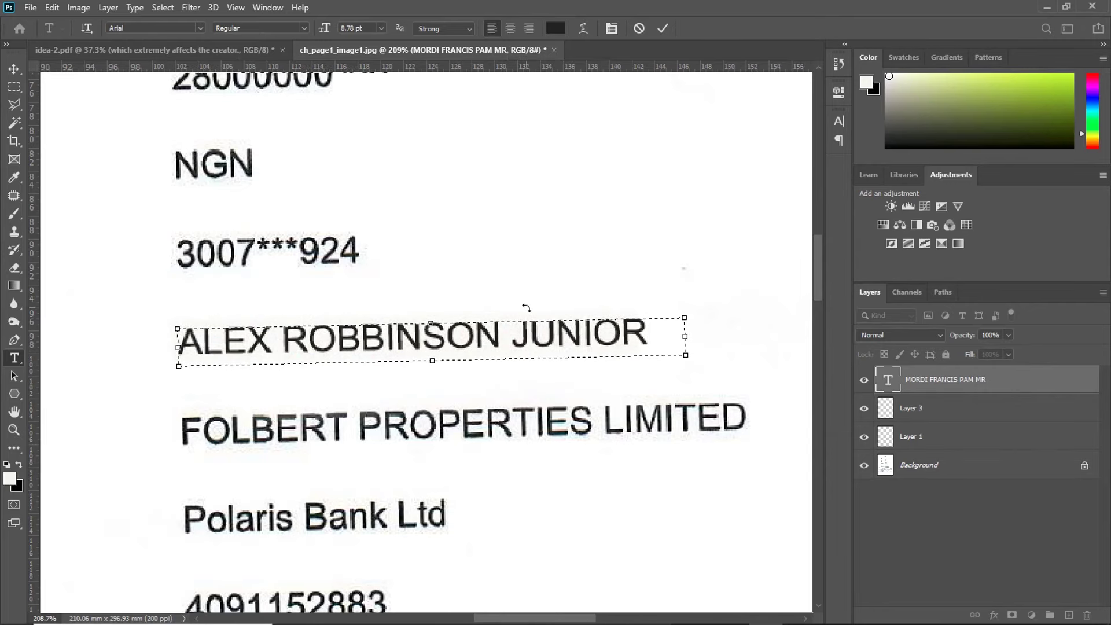
pyautogui.scroll(-2, 518, 302)
pyautogui.hotkey('ctrl', 'Return')
# Step: Stretch the Layer 3 cover patch to about 104.83% width so it covers the longer name
pyautogui.press('v')
pyautogui.scroll(5, 645, 330)
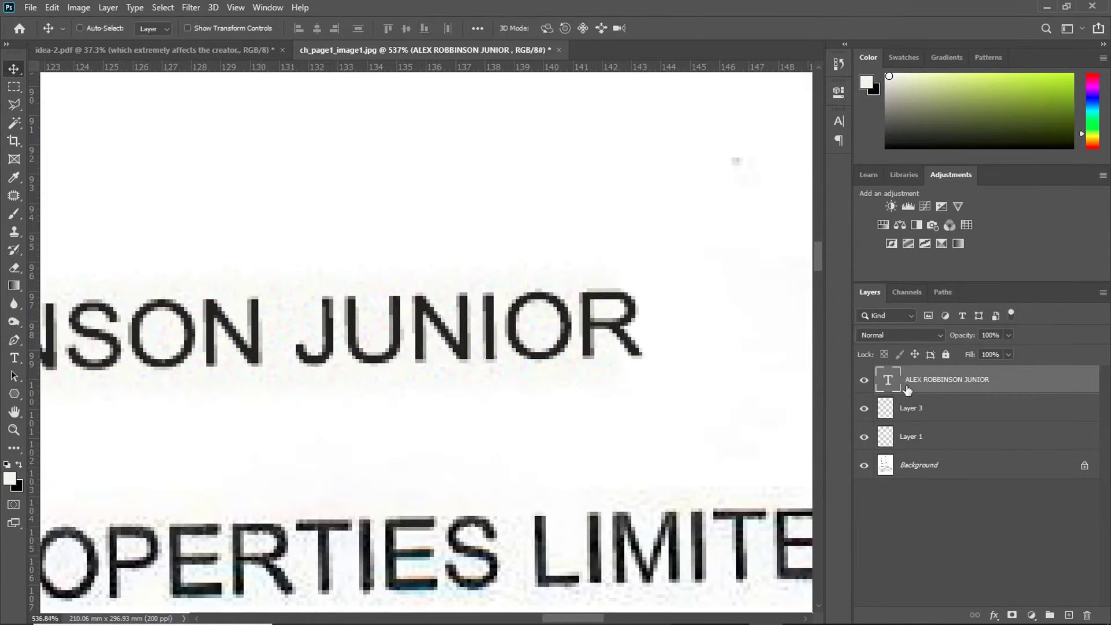
pyautogui.click(919, 409)
pyautogui.hotkey('ctrl', 't')
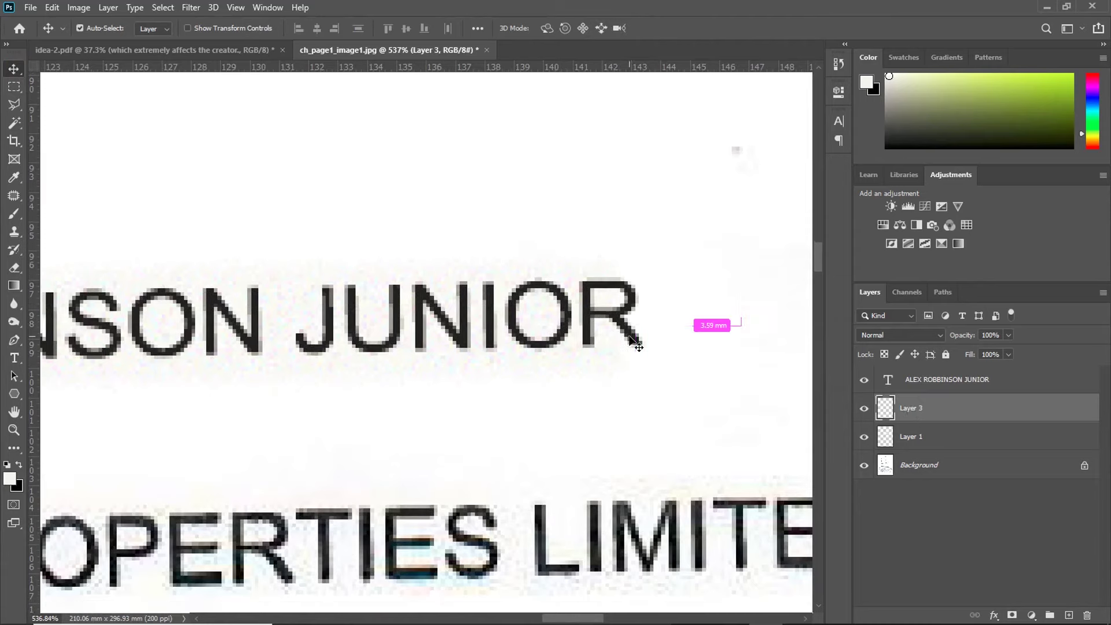
pyautogui.moveTo(637, 326); pyautogui.dragTo(696, 325)
pyautogui.scroll(-3, 666, 333)
pyautogui.scroll(3, 668, 336)
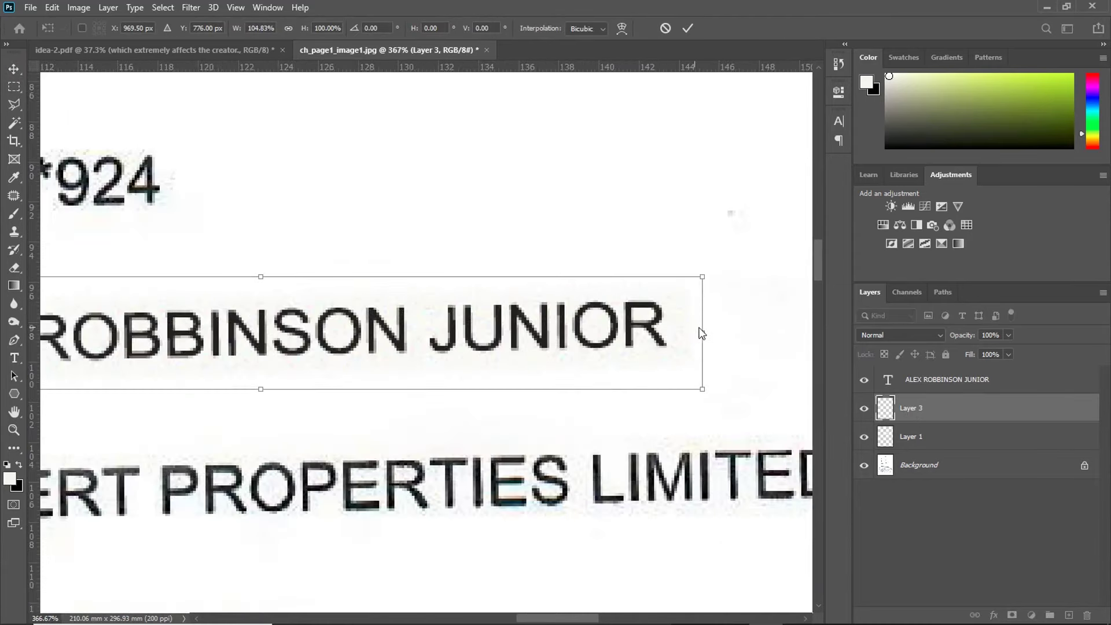
pyautogui.click(687, 27)
# Step: Toggle the name, Layer 1 and Layer 3 visibility to compare against the original name
pyautogui.scroll(-4, 719, 272)
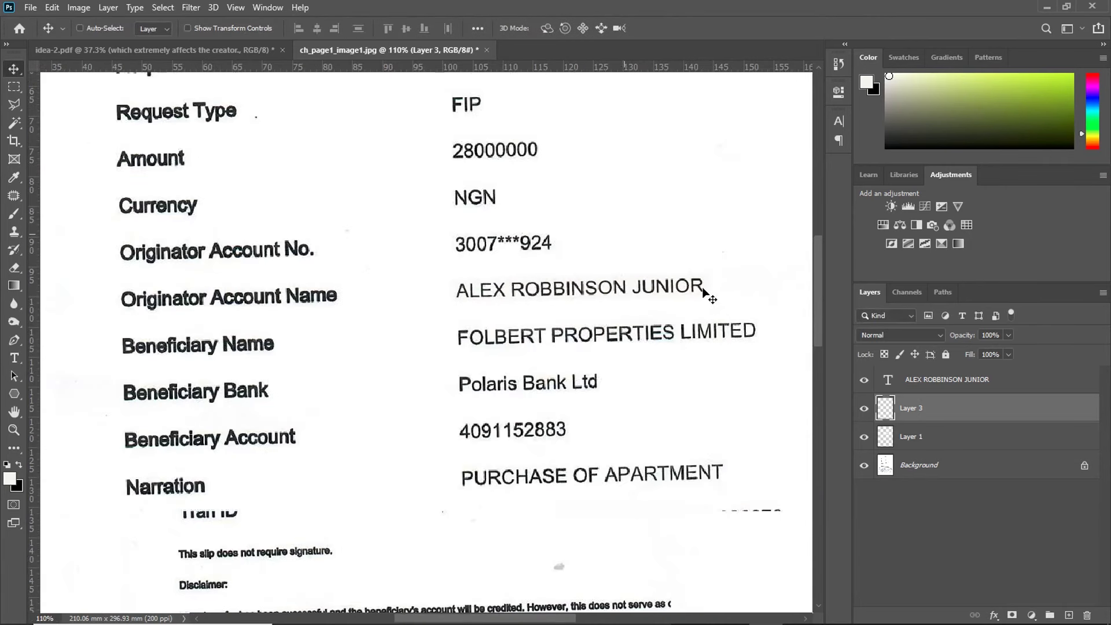
pyautogui.click(864, 413)
pyautogui.click(865, 437)
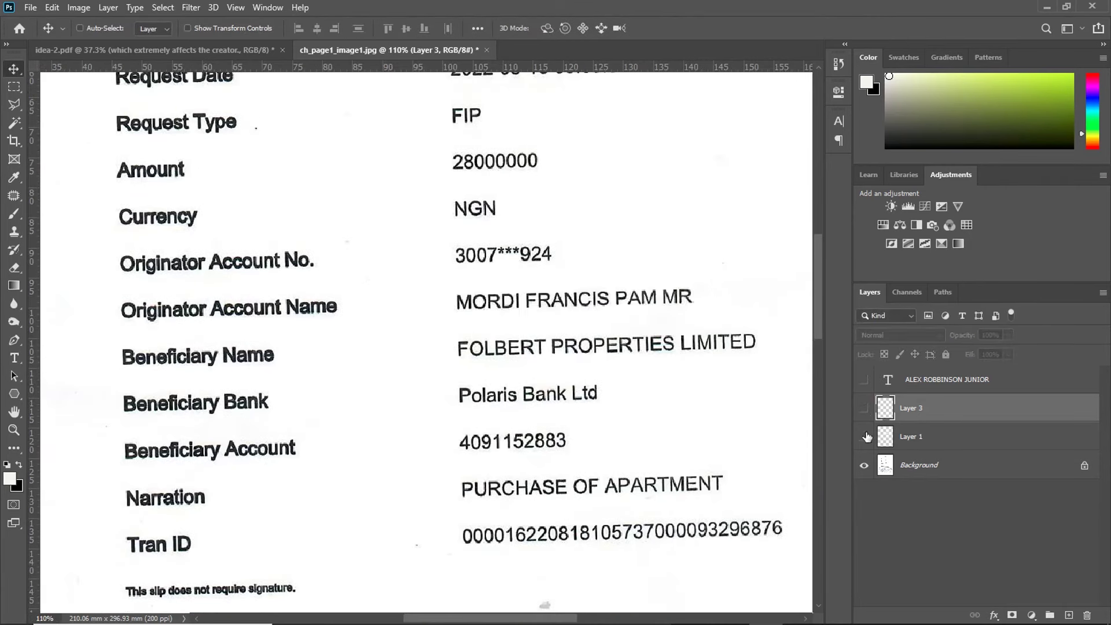
pyautogui.click(863, 408)
pyautogui.click(864, 380)
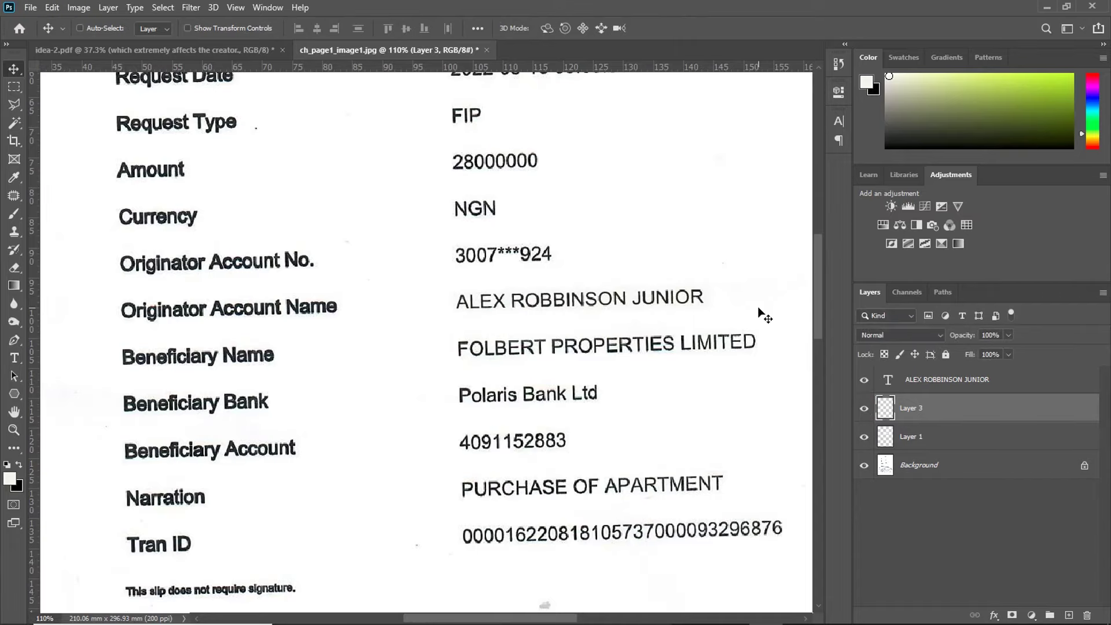
# Step: Rename Layer 3 to TEXTURE and Layer 1 to BACKGROUND, then select the name text layer
pyautogui.scroll(3, 711, 305)
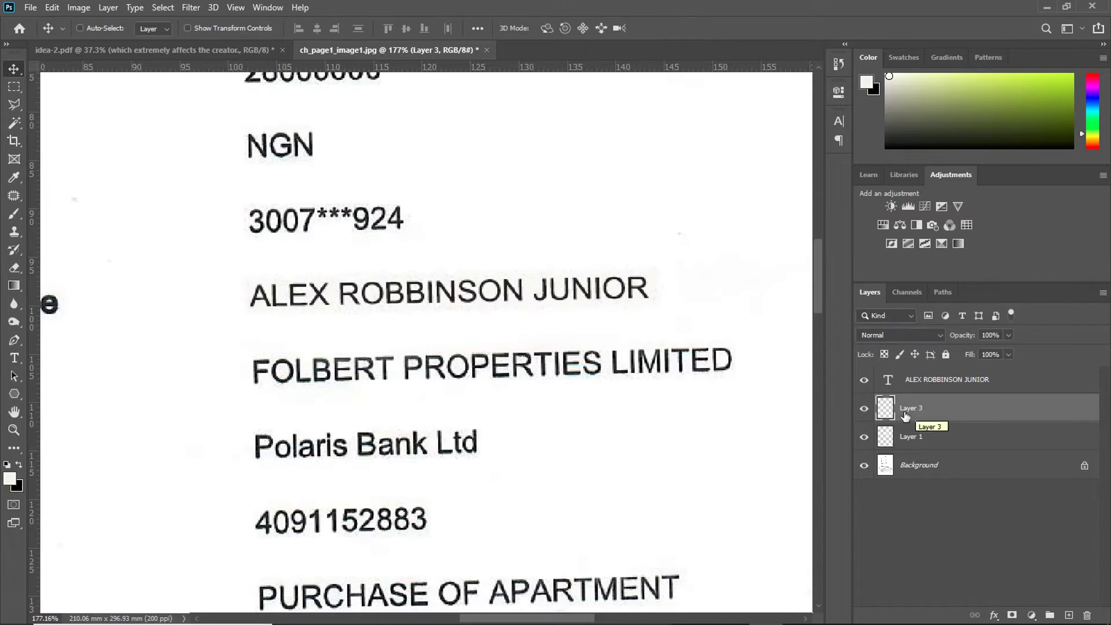
pyautogui.doubleClick(916, 408)
pyautogui.write('TEXTURE')
pyautogui.press('Return')
pyautogui.doubleClick(912, 439)
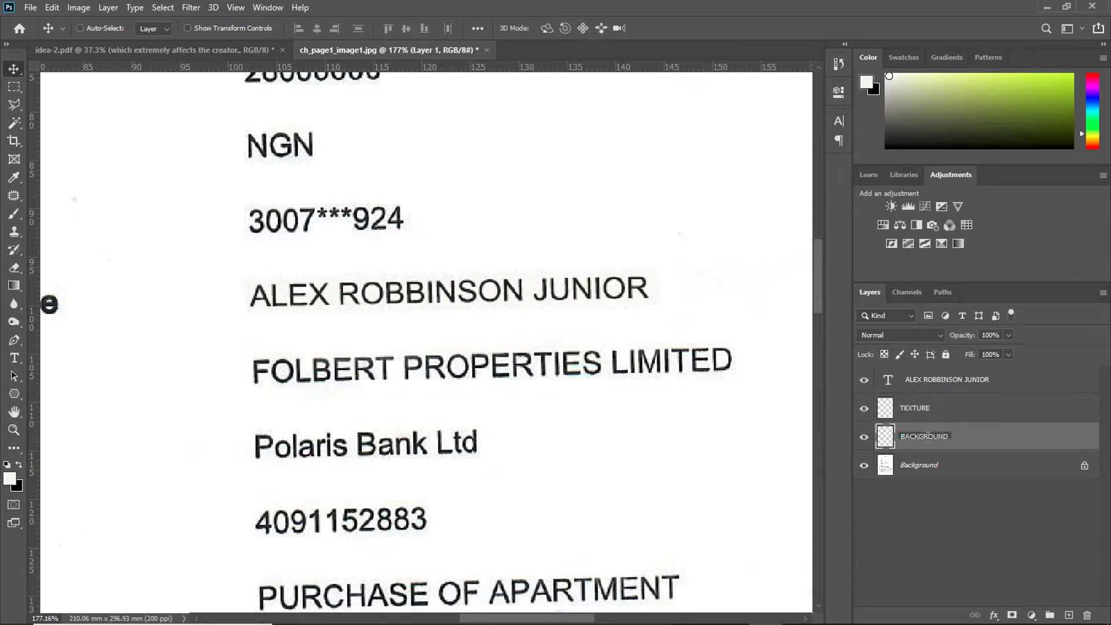
pyautogui.press('Return')
pyautogui.click(925, 382)
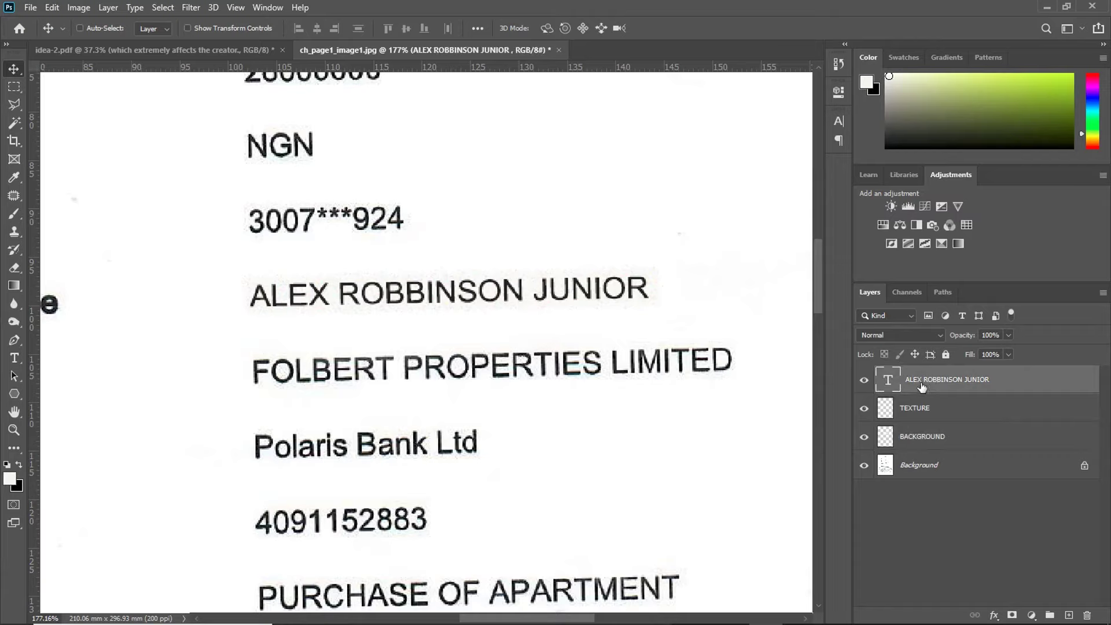
# Step: Duplicate the name text layer, move the copy down and retype it as the beneficiary company name
pyautogui.rightClick(925, 387)
pyautogui.click(793, 64)
pyautogui.click(664, 169)
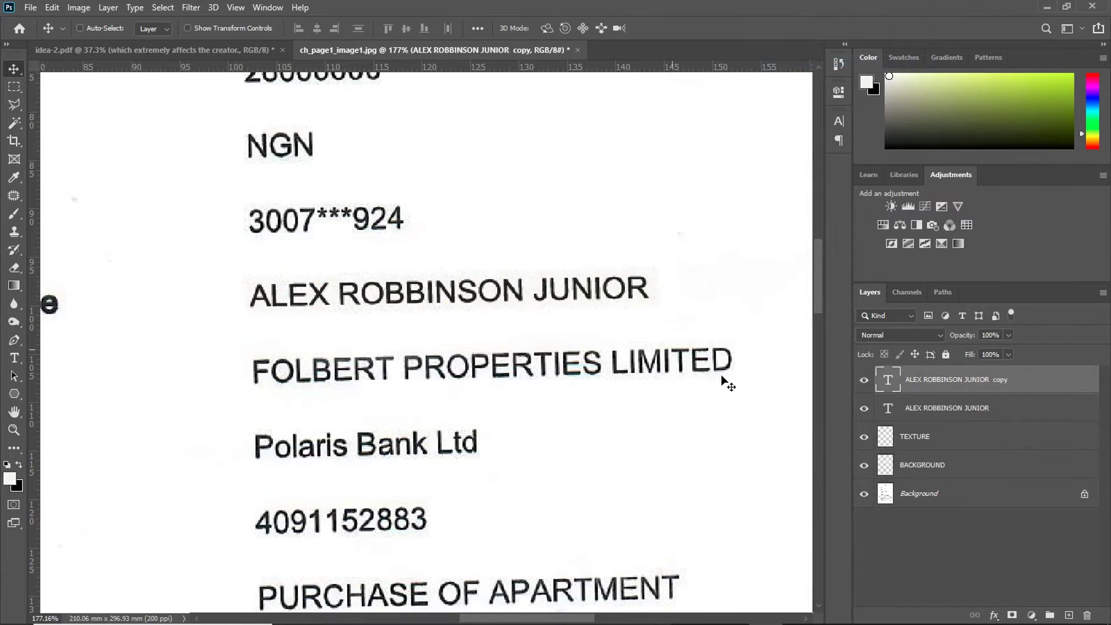
pyautogui.moveTo(484, 297); pyautogui.dragTo(480, 330)
pyautogui.doubleClick(480, 330)
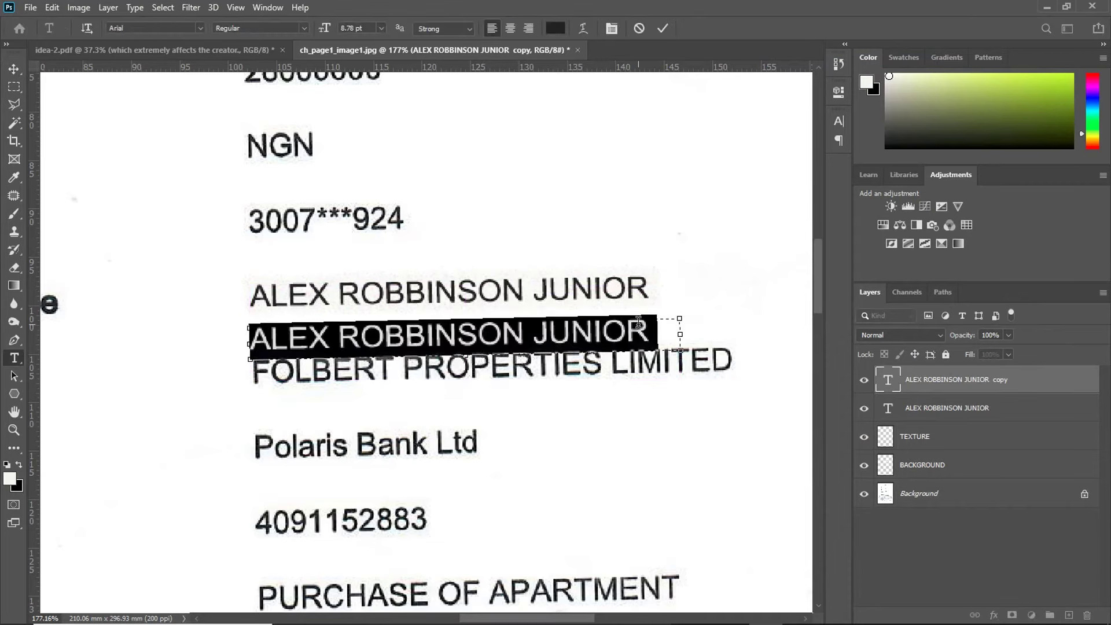
pyautogui.write('FOLBERT PROPERTIES LIMITED')
pyautogui.hotkey('ctrl', 'Return')
# Step: Colour the new text red and align it exactly over the original beneficiary line
pyautogui.moveTo(633, 335); pyautogui.dragTo(599, 364)
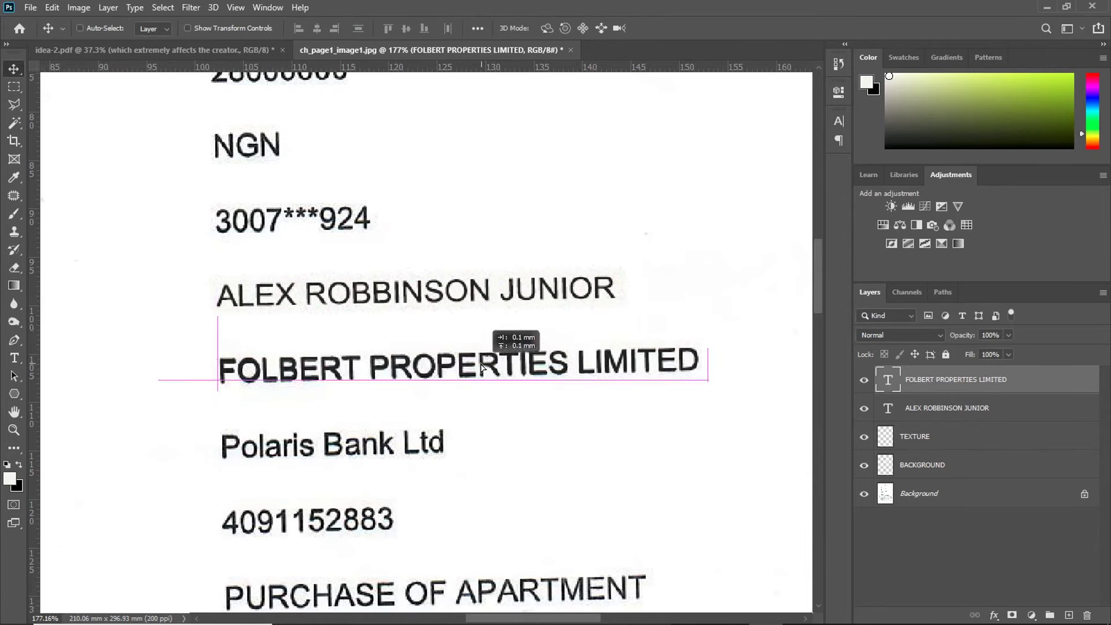
pyautogui.click(838, 120)
pyautogui.click(802, 200)
pyautogui.click(835, 323)
pyautogui.click(1004, 265)
pyautogui.scroll(1, 598, 378)
pyautogui.moveTo(185, 376); pyautogui.dragTo(197, 348)
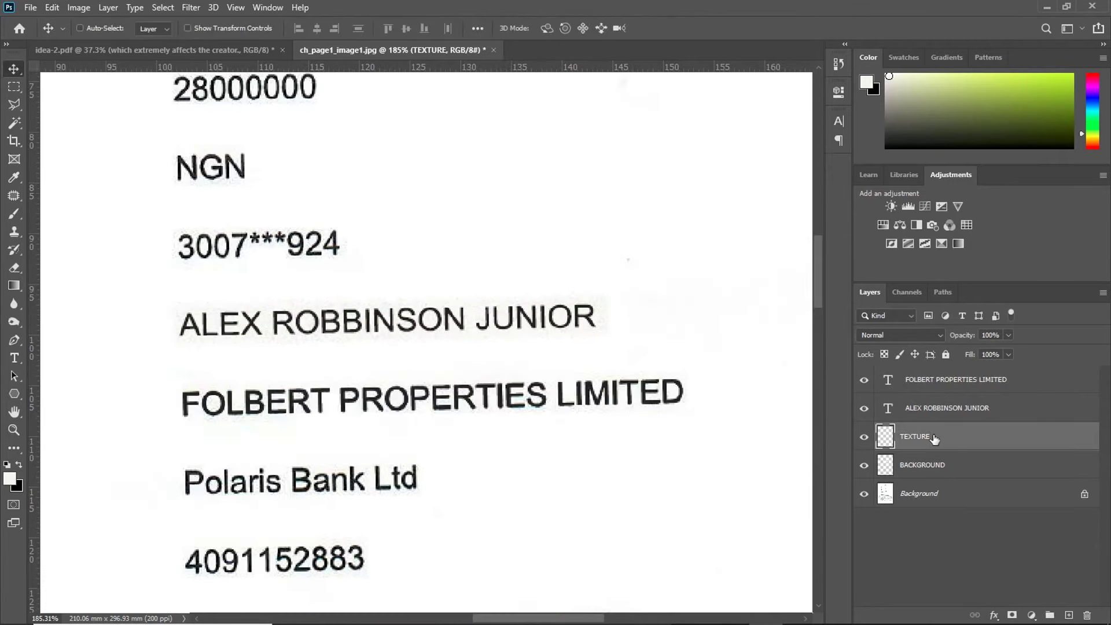
# Step: Duplicate the TEXTURE patch, move it down to the beneficiary line and stretch it across LIMITED
pyautogui.rightClick(932, 435)
pyautogui.click(801, 111)
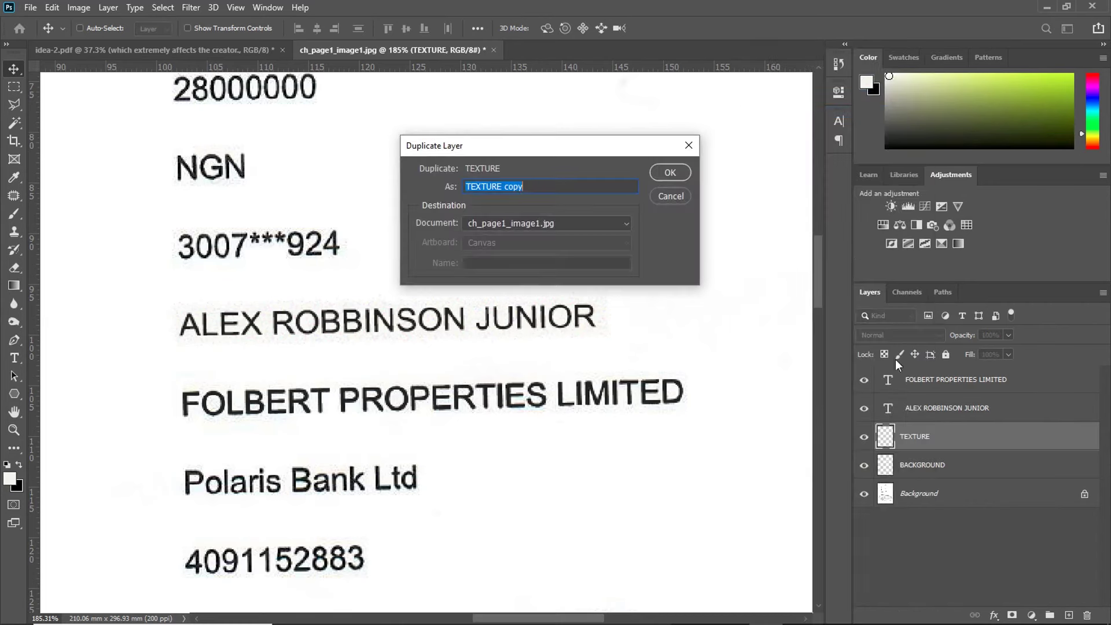
pyautogui.click(671, 173)
pyautogui.moveTo(379, 320); pyautogui.dragTo(385, 395)
pyautogui.hotkey('ctrl', 't')
pyautogui.moveTo(615, 393); pyautogui.dragTo(695, 397)
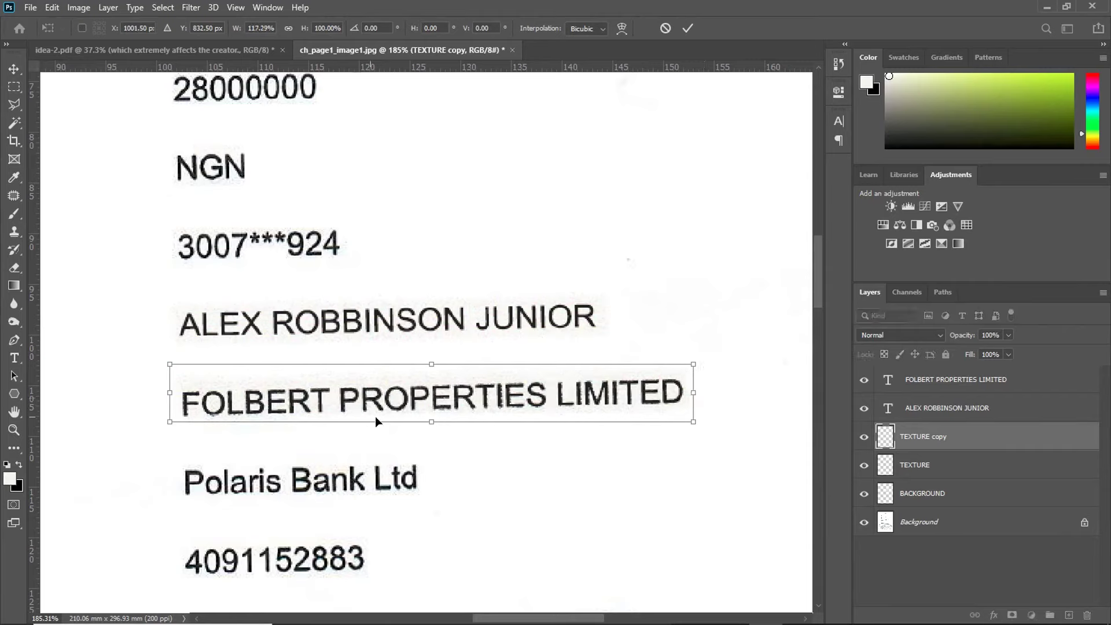
pyautogui.click(686, 29)
# Step: Paint white on the BACKGROUND layer behind the old beneficiary line
pyautogui.click(937, 495)
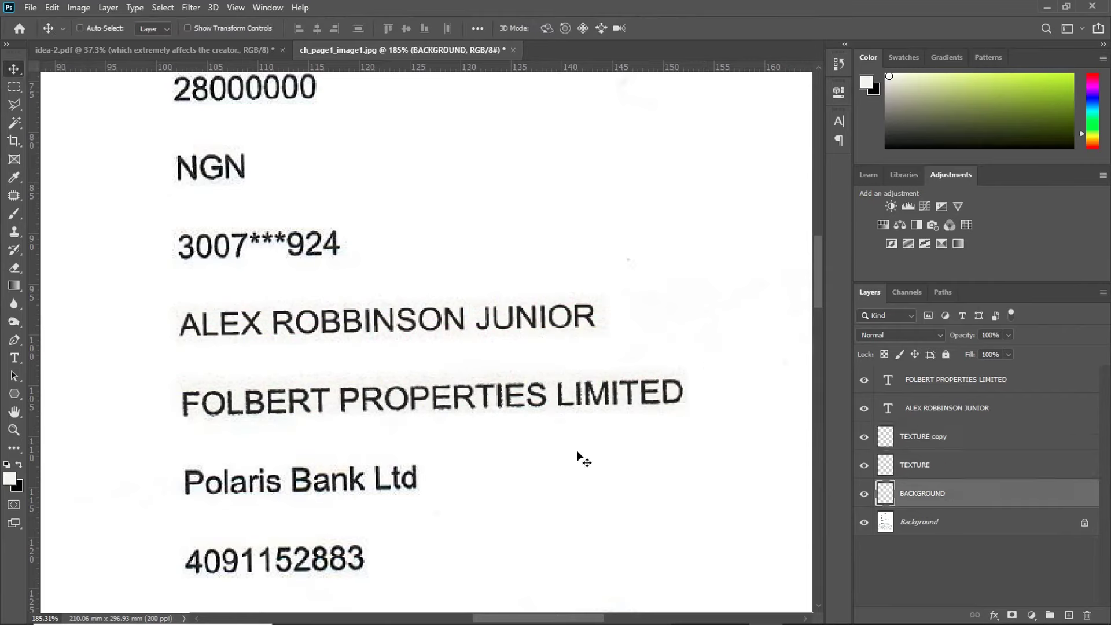
pyautogui.press('b')
pyautogui.keyDown('alt'); pyautogui.click(404, 360); pyautogui.keyUp('alt')
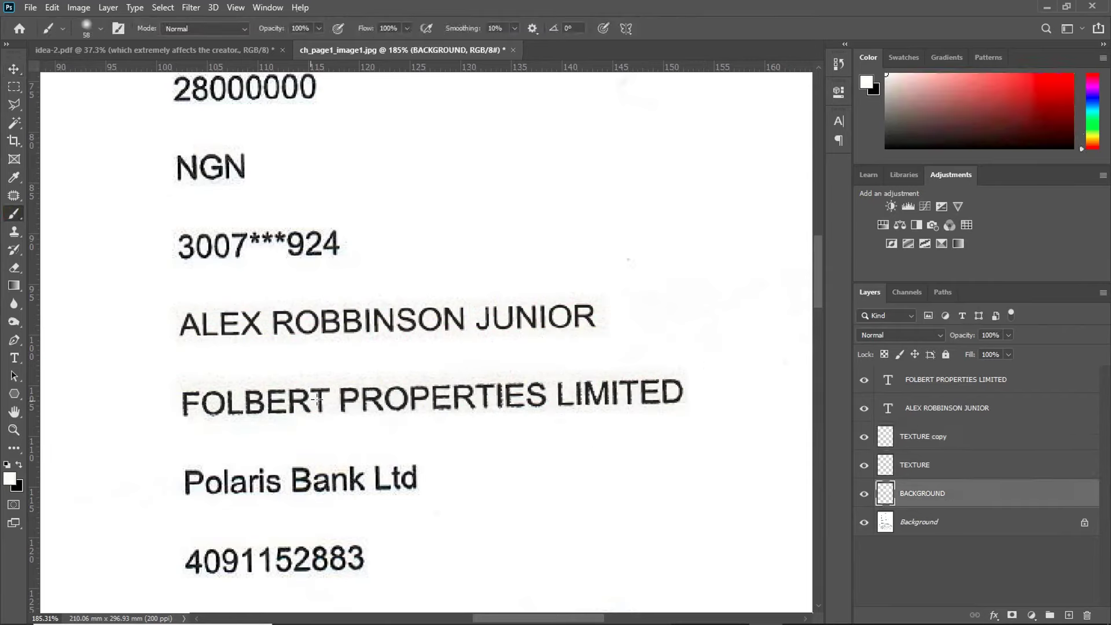
pyautogui.moveTo(197, 381)
pyautogui.mouseDown()
pyautogui.moveTo(585, 371)
pyautogui.moveTo(748, 391)
pyautogui.moveTo(672, 375)
pyautogui.mouseUp()
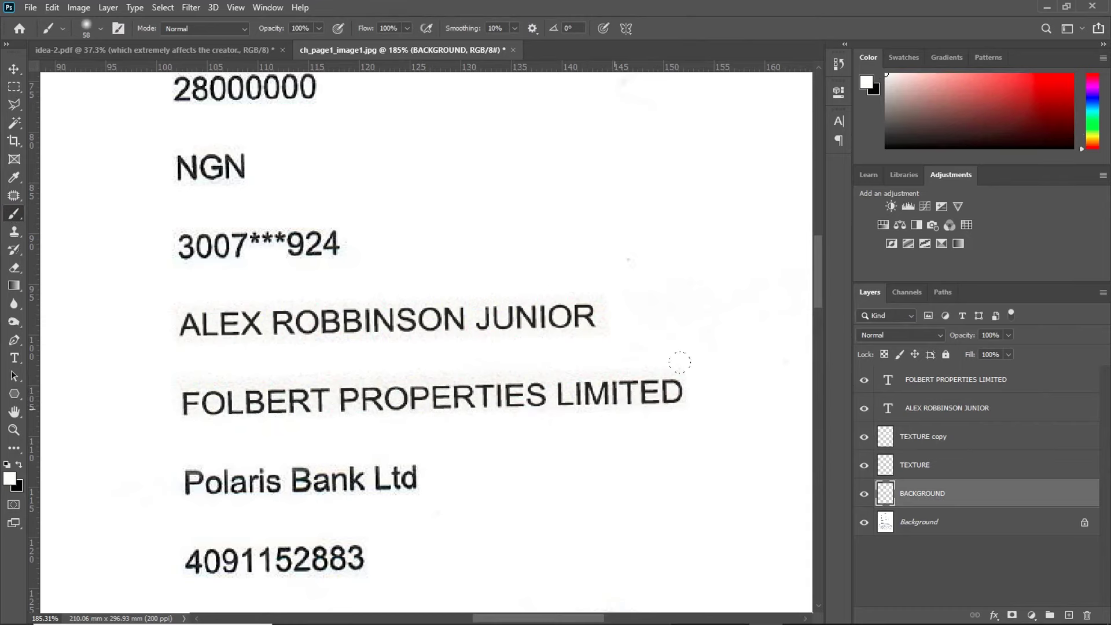
pyautogui.scroll(-1, 388, 371)
# Step: Replace the beneficiary text with the new channel name and commit it
pyautogui.press('t')
pyautogui.tripleClick(529, 395)
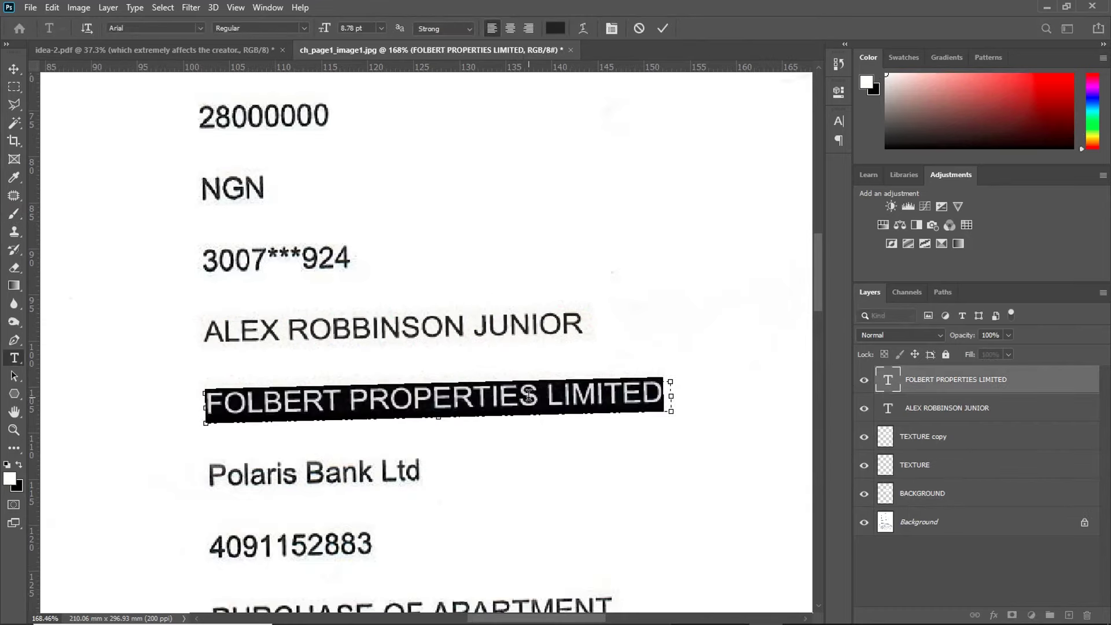
pyautogui.press('BackSpace')
pyautogui.write('AIR GRAPHIX')
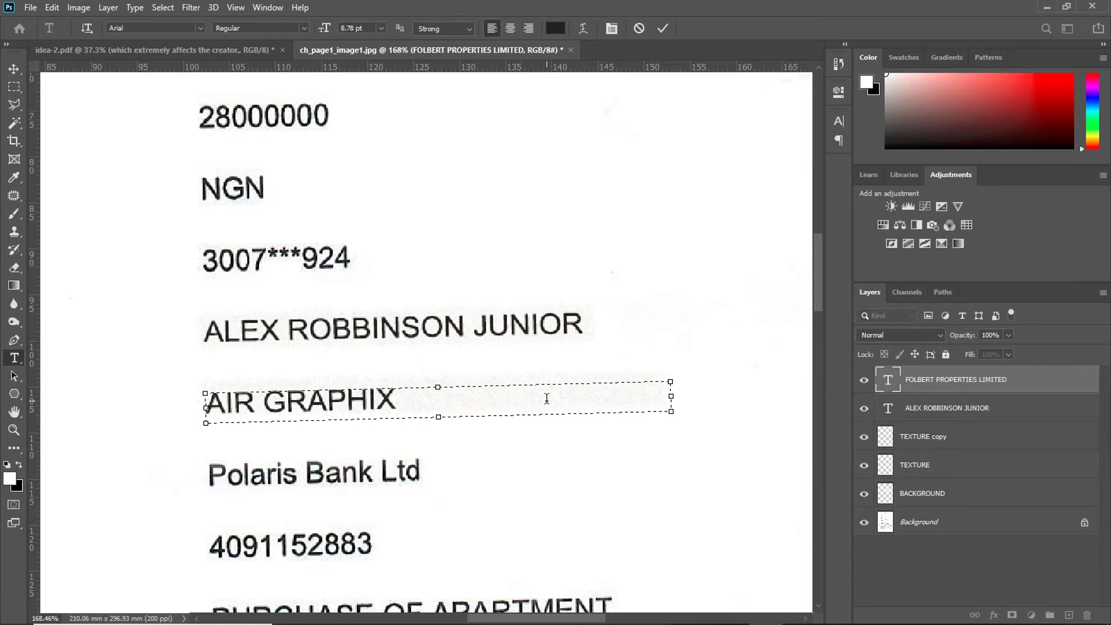
pyautogui.write(' YOUTUBE CHANNEL')
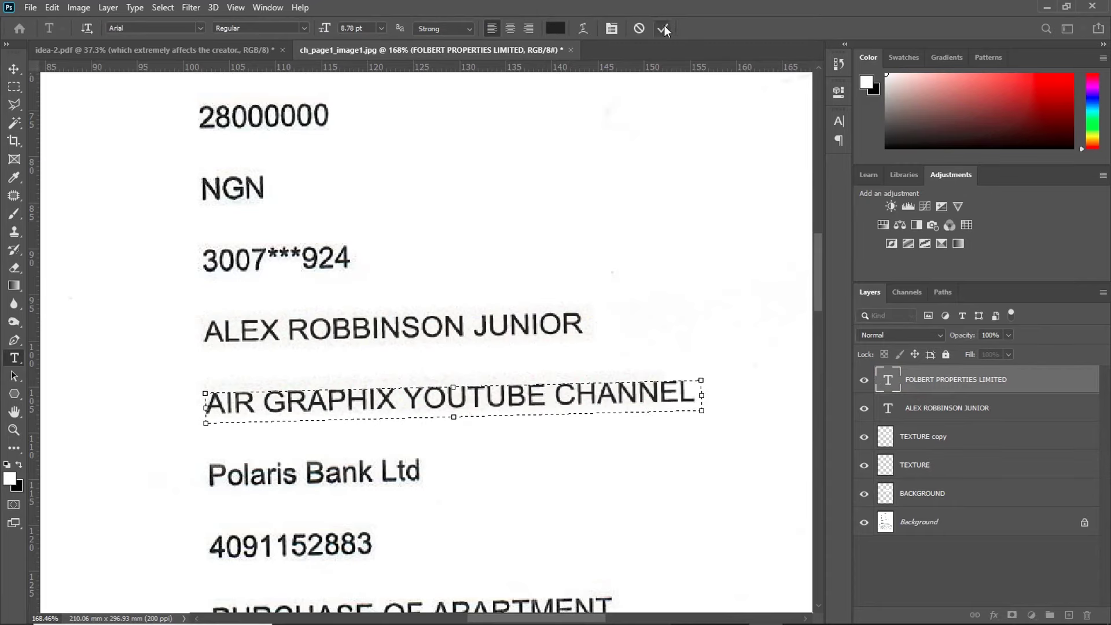
pyautogui.click(663, 29)
pyautogui.press('b')
# Step: Select the TEXTURE copy layer and leave its transform unchanged
pyautogui.click(942, 438)
pyautogui.hotkey('ctrl', '+')
pyautogui.press('v')
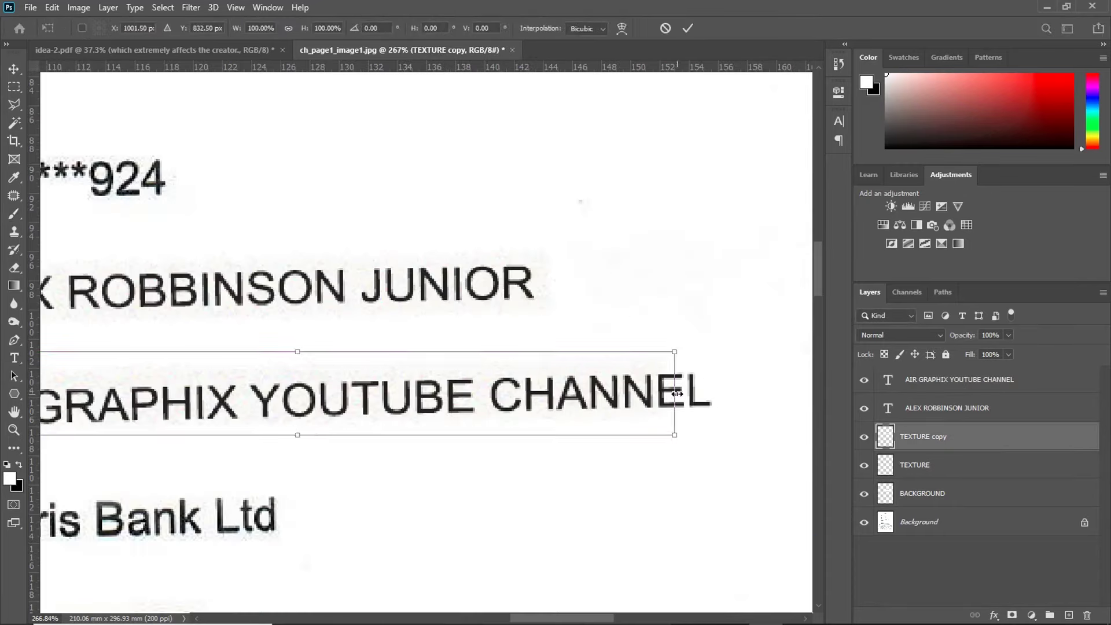
pyautogui.hotkey('ctrl', '1')
pyautogui.scroll(-3, 742, 321)
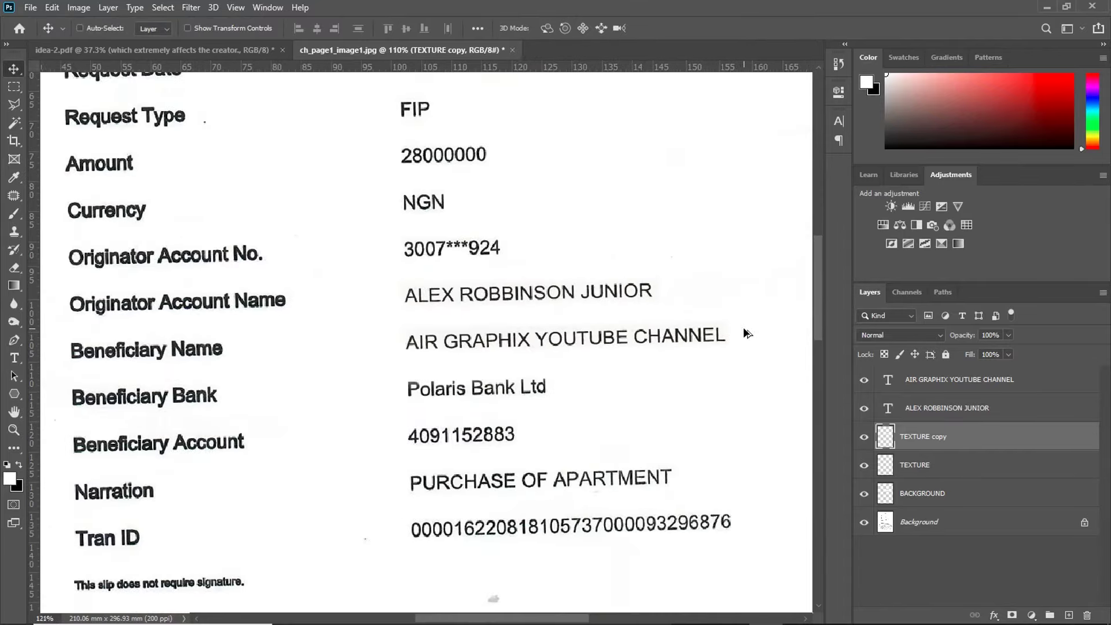
pyautogui.scroll(2, 747, 353)
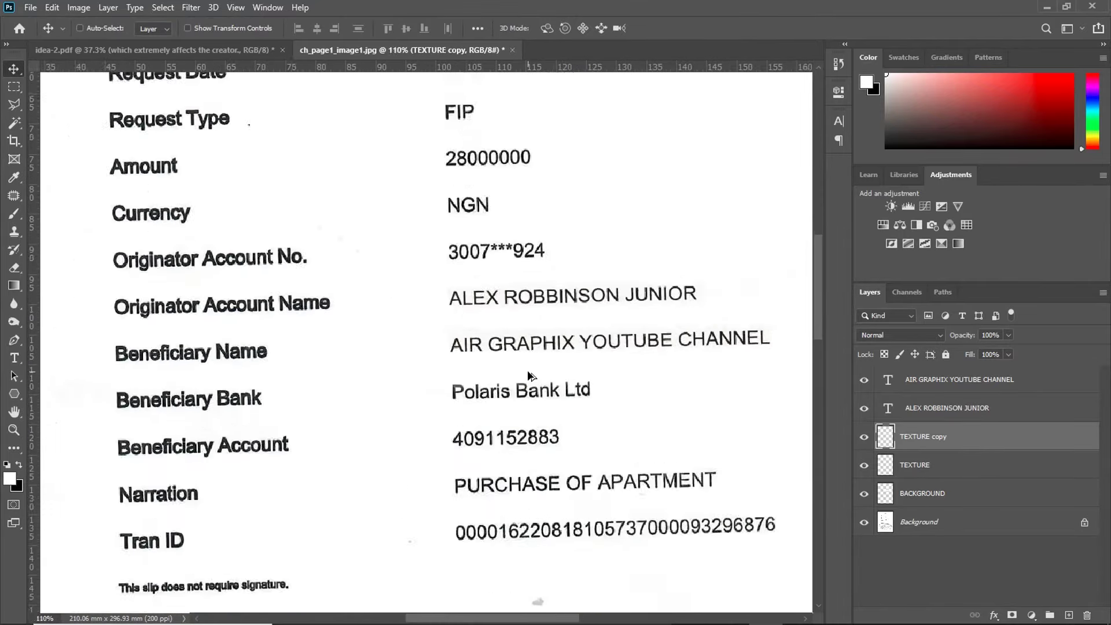
pyautogui.scroll(5, 527, 369)
pyautogui.scroll(18, 366, 411)
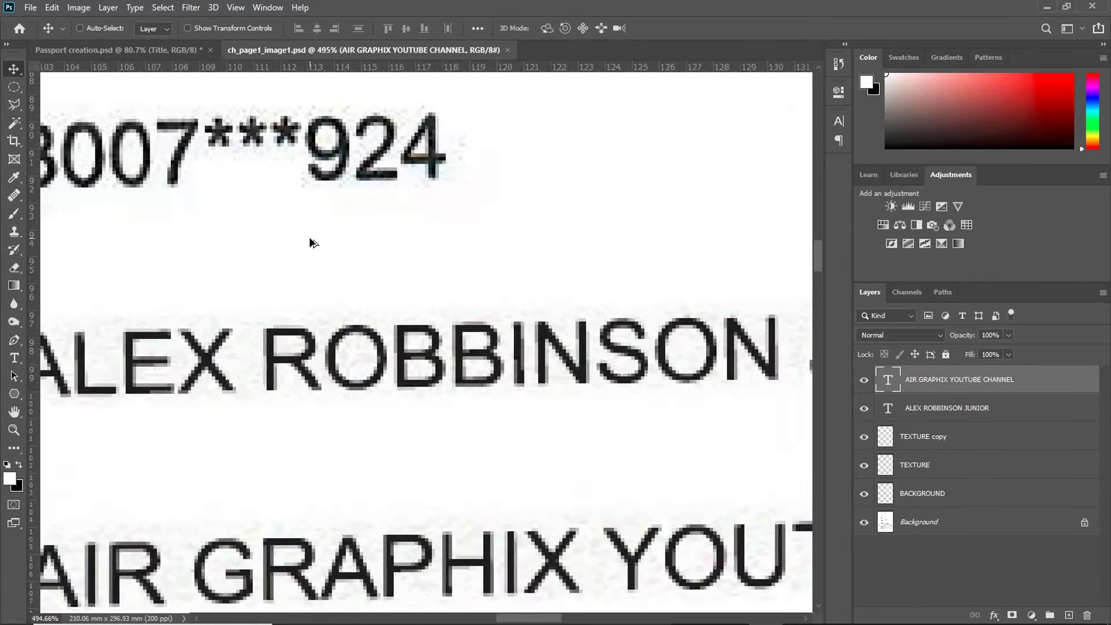
pyautogui.scroll(5, 382, 152)
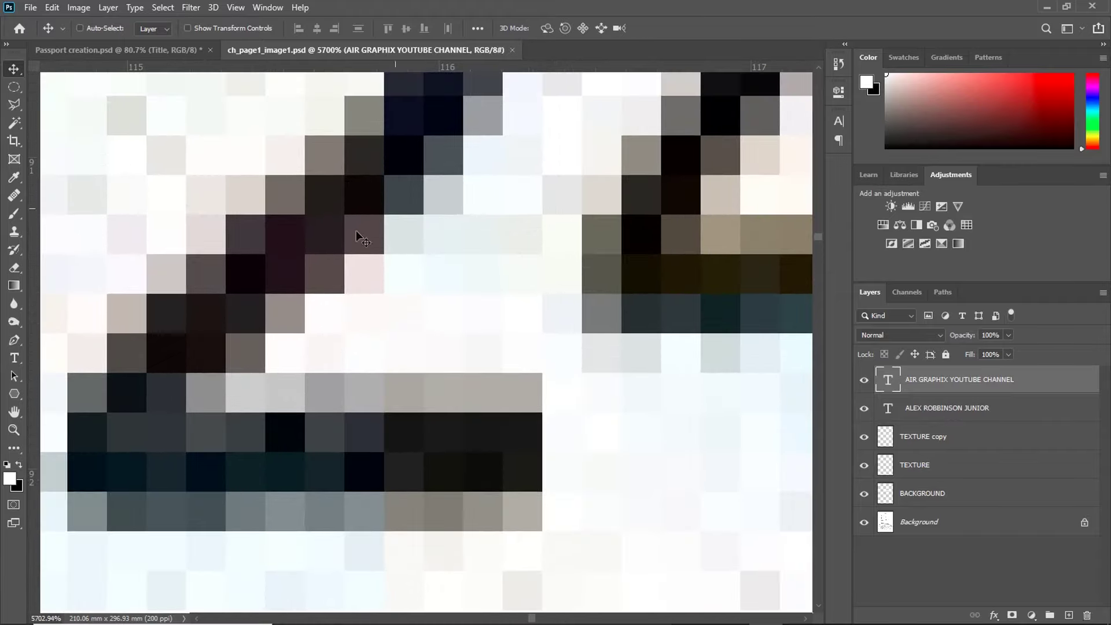
pyautogui.scroll(-8, 498, 296)
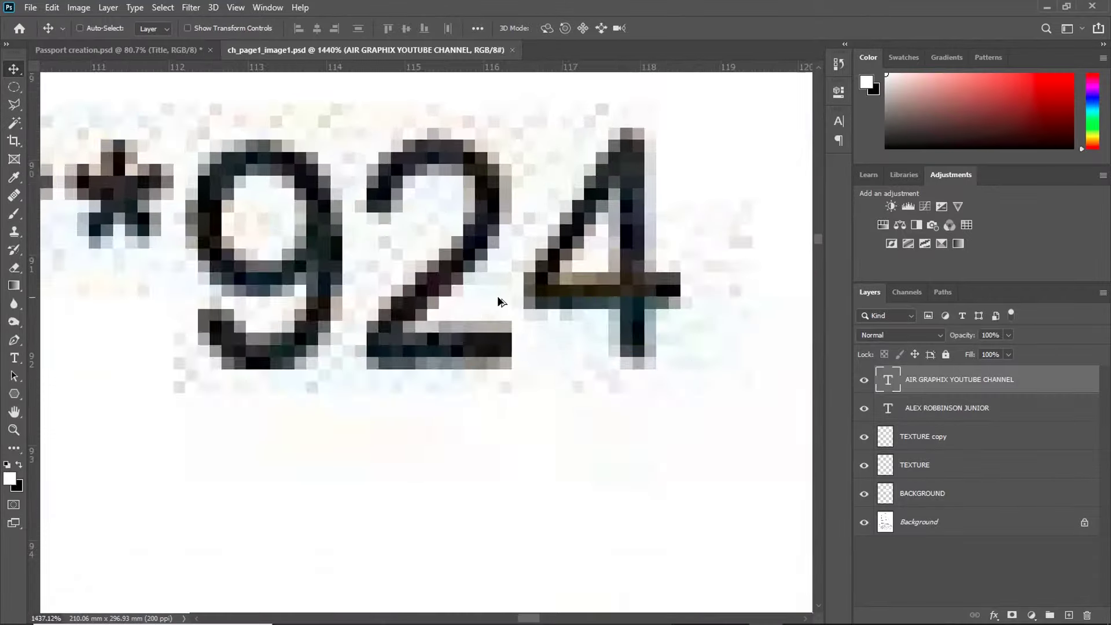
pyautogui.scroll(10, 570, 523)
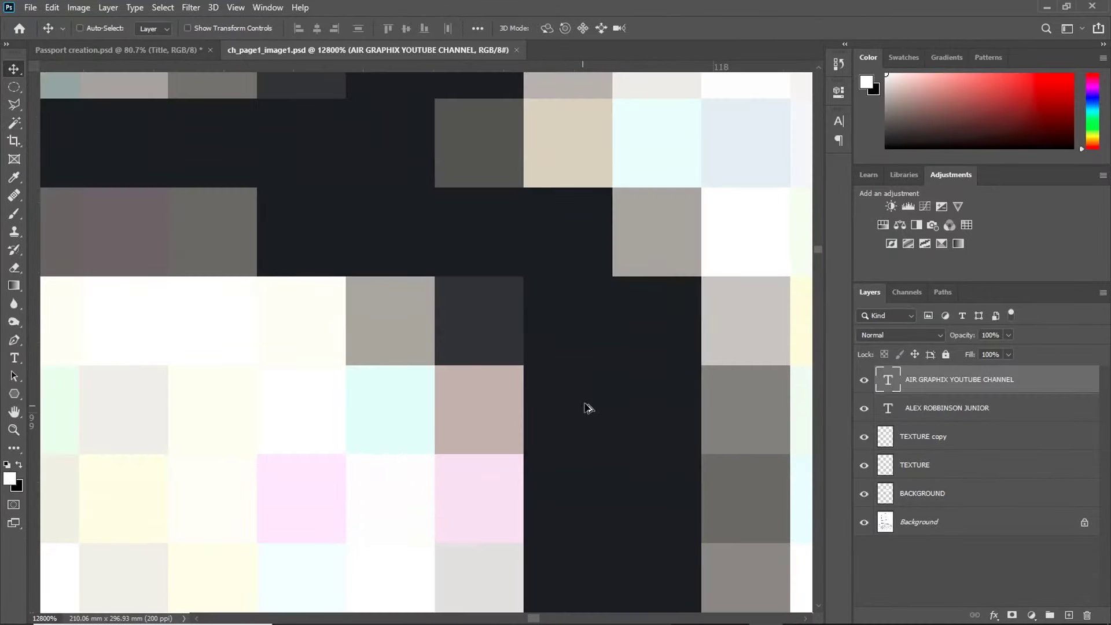
pyautogui.scroll(-4, 605, 450)
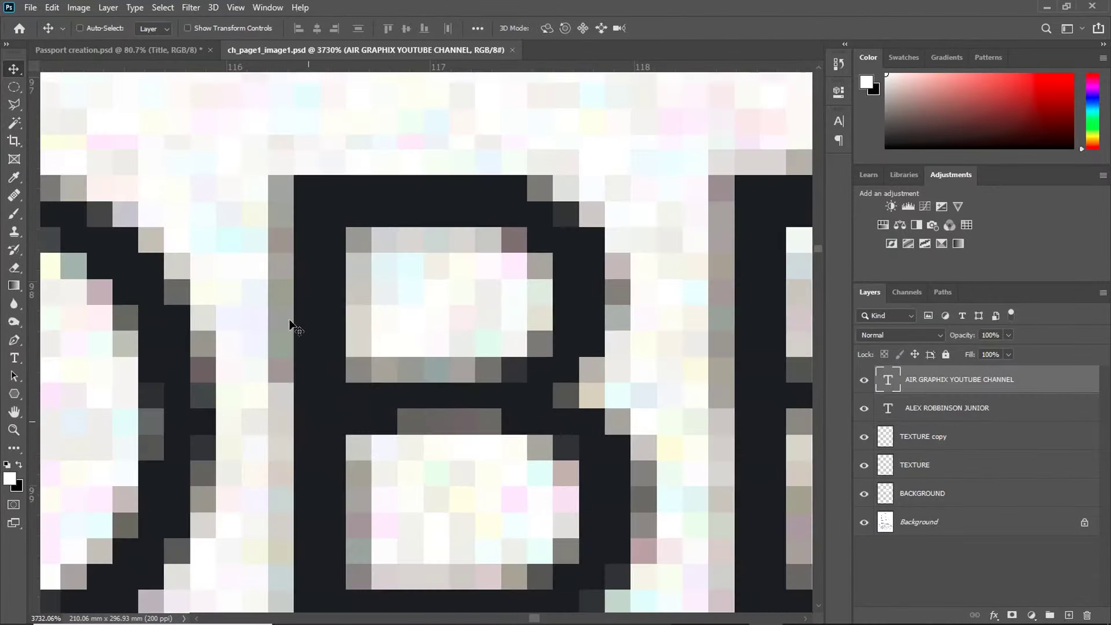
pyautogui.scroll(-6, 307, 388)
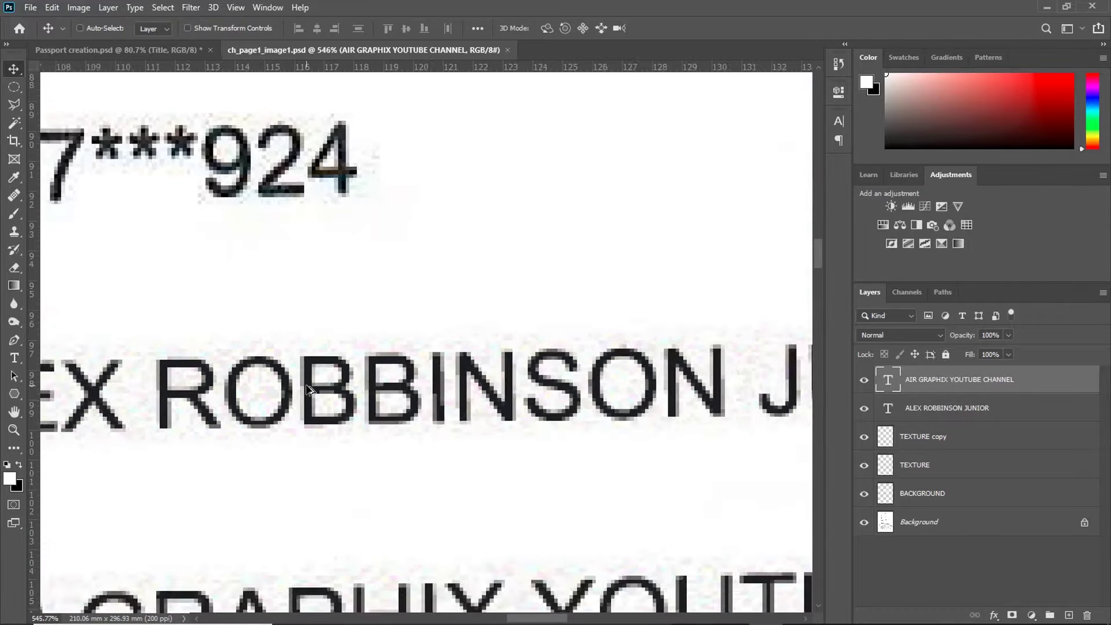
pyautogui.keyDown('ctrl'); pyautogui.click(317, 384); pyautogui.keyUp('ctrl')
pyautogui.scroll(-3, 200, 313)
pyautogui.scroll(7, 243, 371)
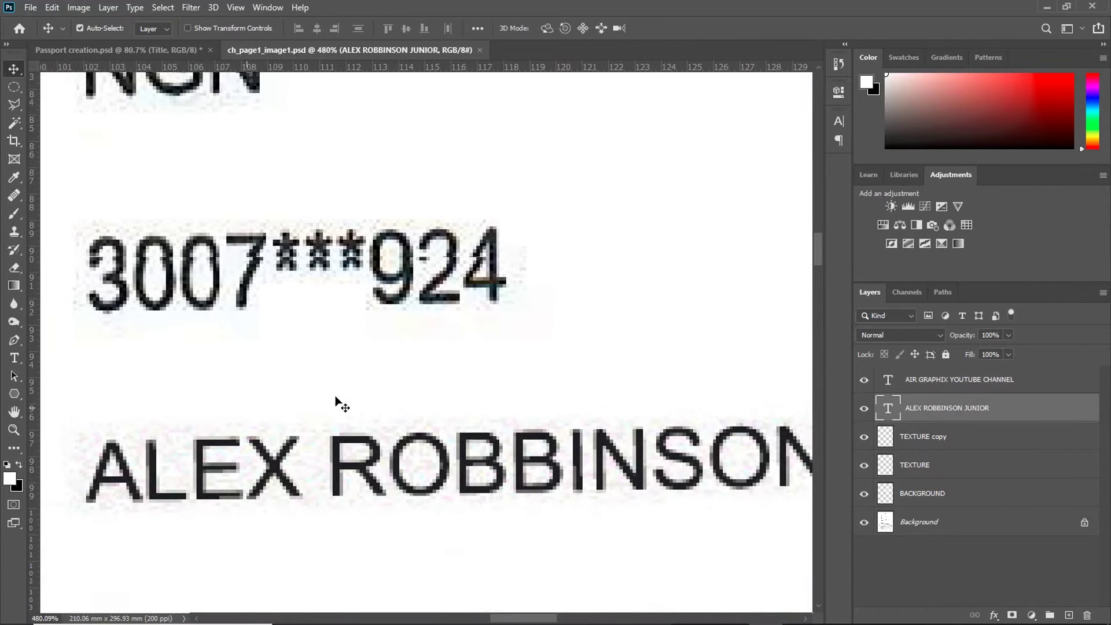
pyautogui.scroll(-3, 375, 441)
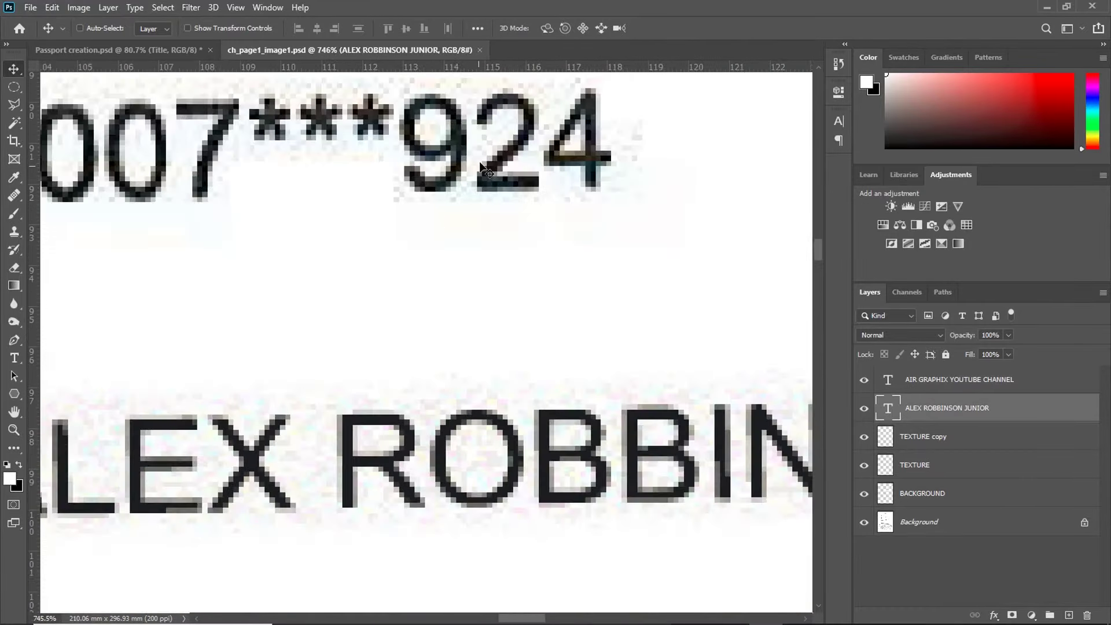
# Step: Convert the originator name to a smart object with 3% Gaussian, non-monochromatic Add Noise
pyautogui.click(199, 6)
pyautogui.moveTo(246, 209)
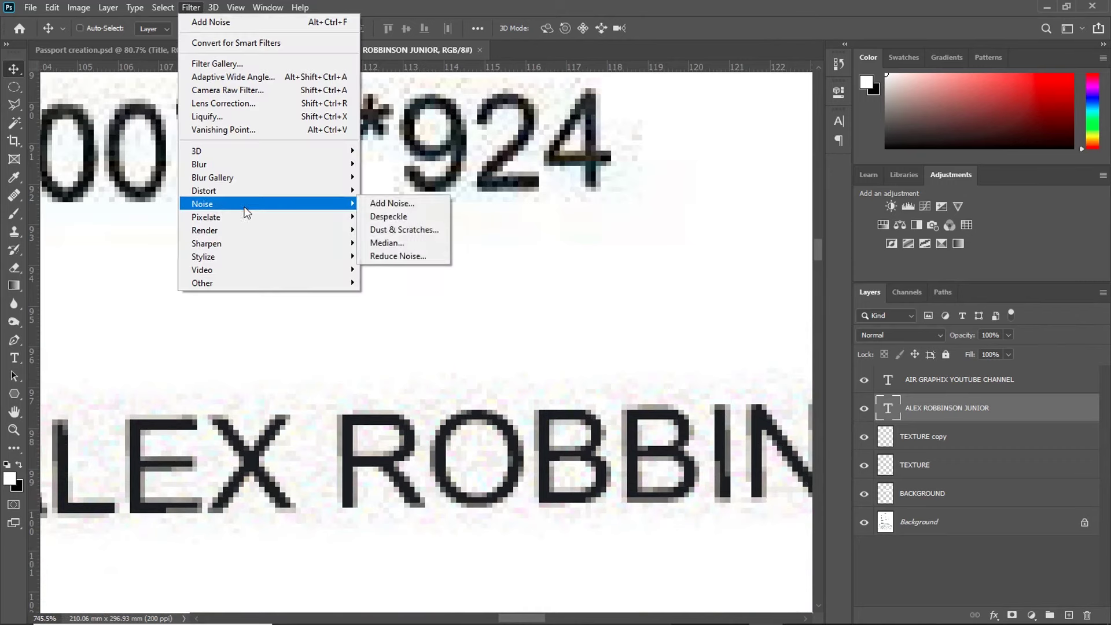
pyautogui.click(386, 205)
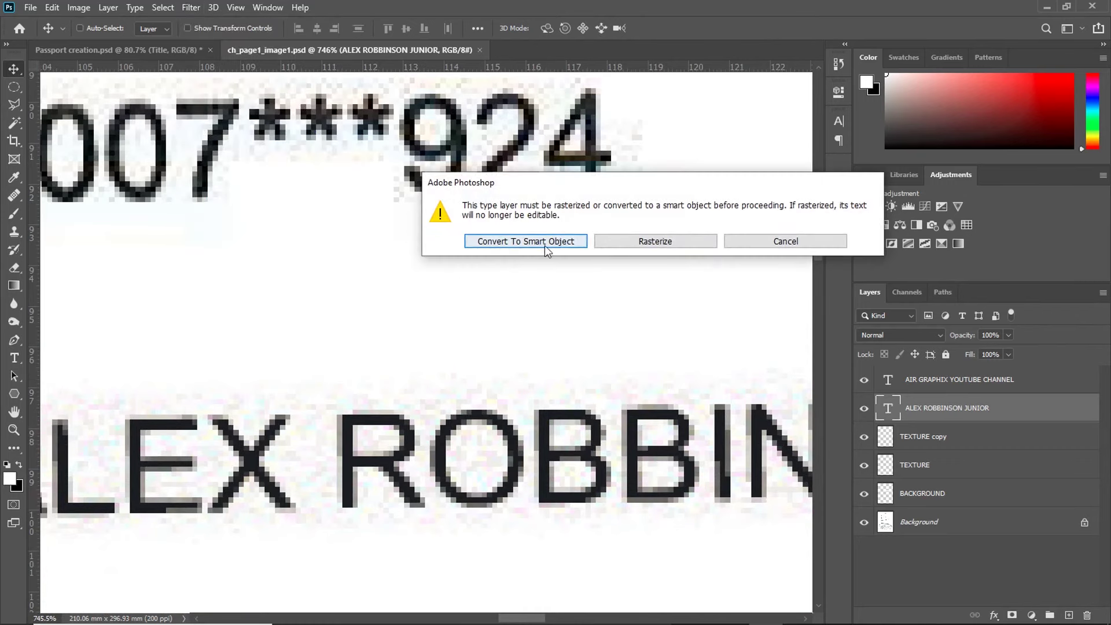
pyautogui.click(525, 241)
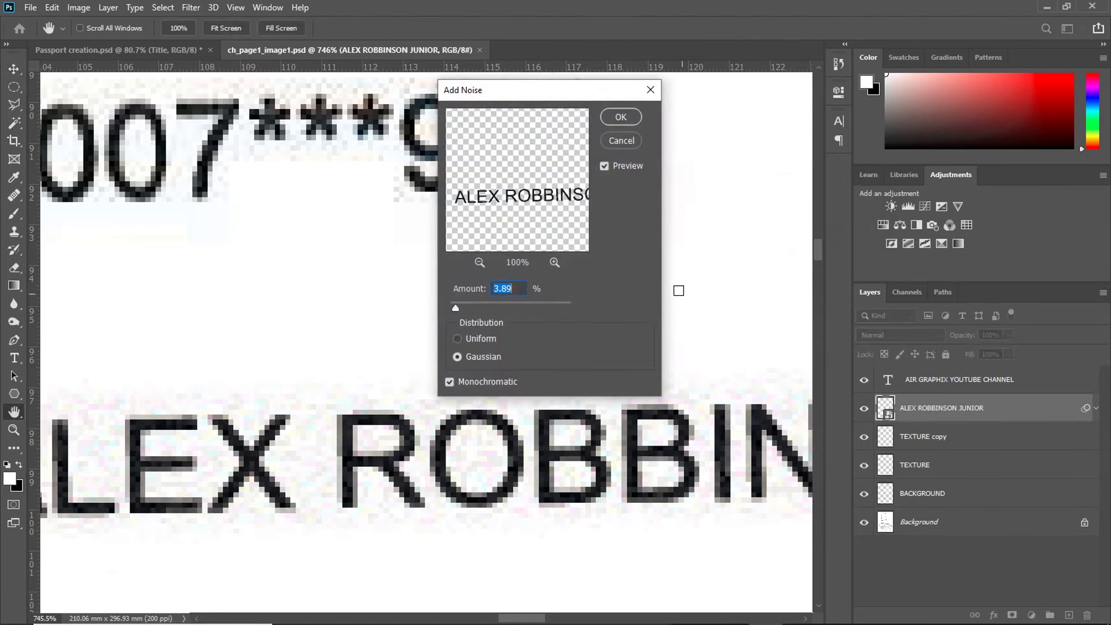
pyautogui.click(604, 167)
pyautogui.moveTo(455, 308); pyautogui.dragTo(453, 308)
pyautogui.write('3')
pyautogui.click(470, 377)
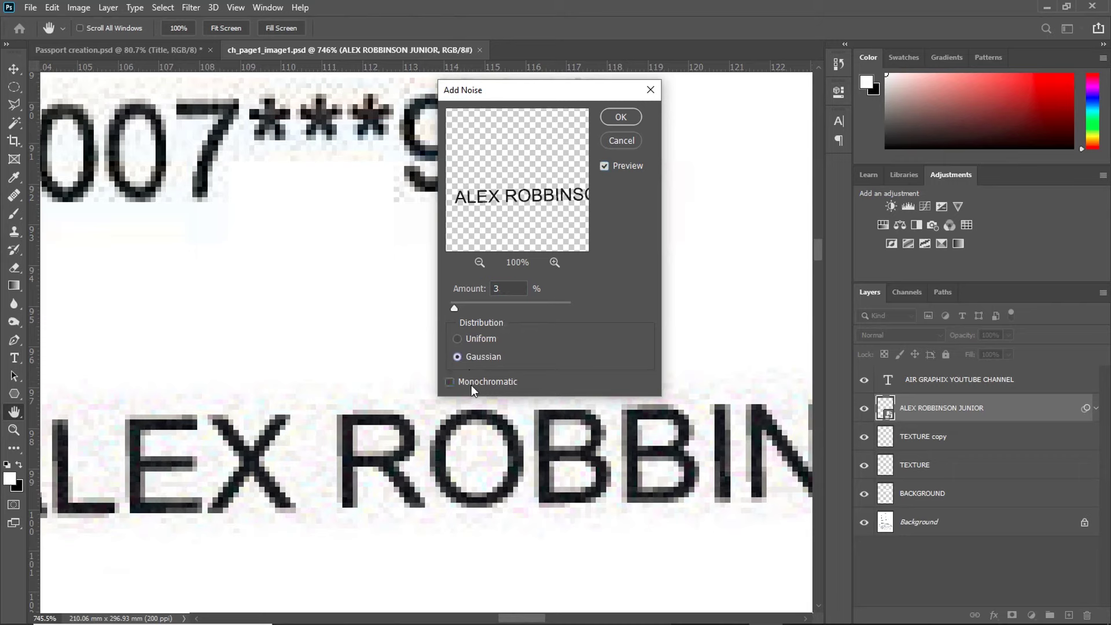
pyautogui.click(618, 118)
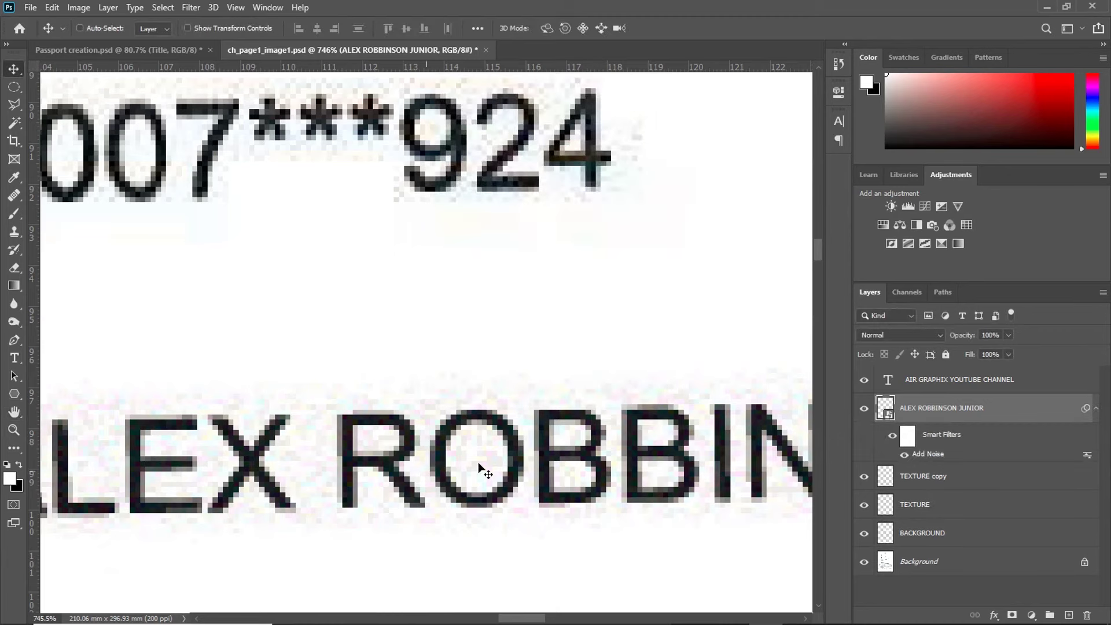
pyautogui.press('v')
pyautogui.scroll(-5, 537, 387)
# Step: Toggle the originator name layer off and on to compare the noisy text
pyautogui.scroll(-2, 538, 392)
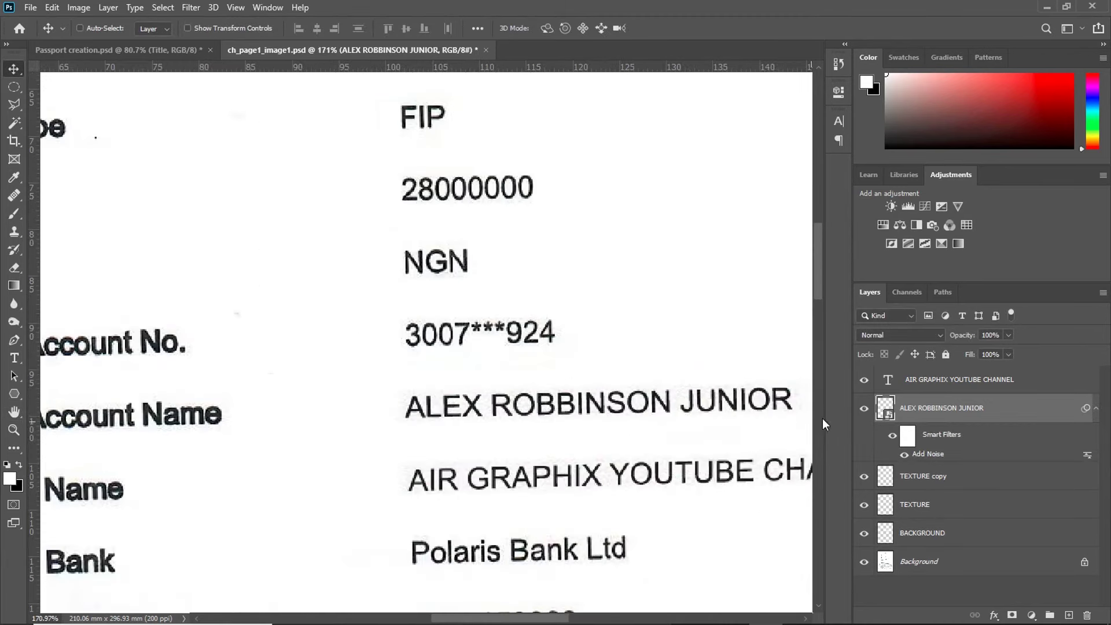
pyautogui.click(864, 409)
pyautogui.click(864, 408)
pyautogui.scroll(3, 464, 415)
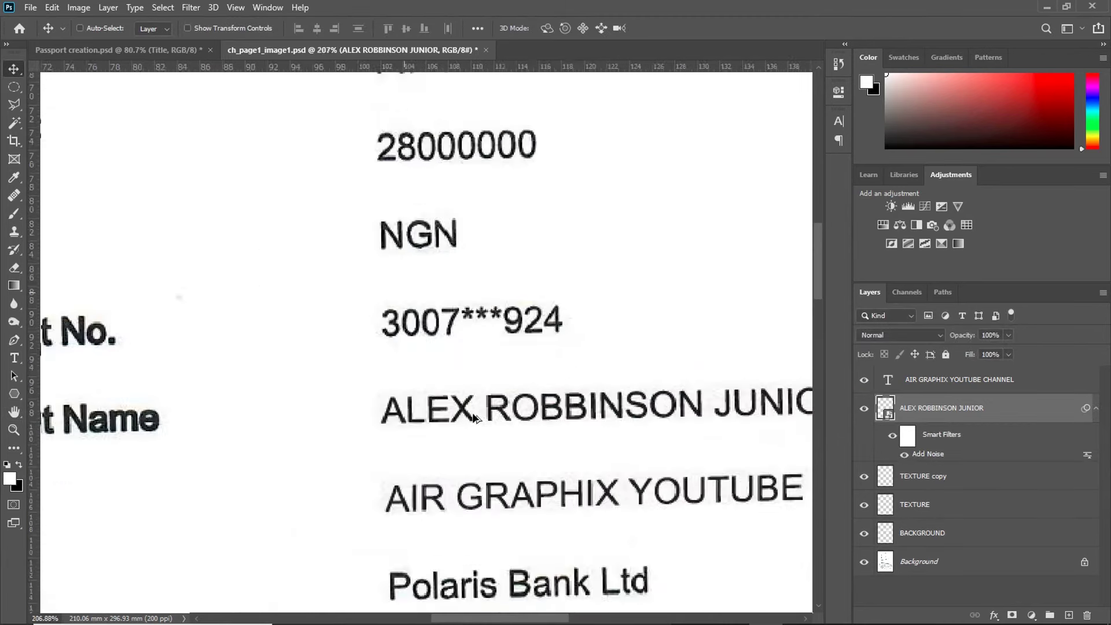
pyautogui.scroll(-2, 464, 415)
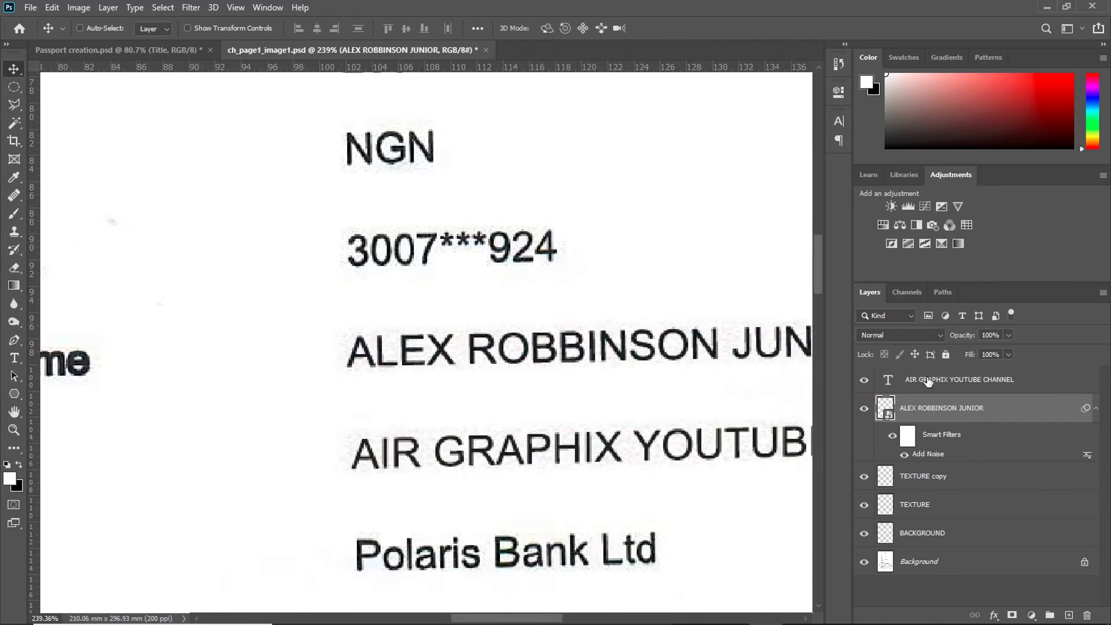
# Step: Convert the beneficiary name layer to a smart object and apply the same Add Noise filter
pyautogui.click(929, 383)
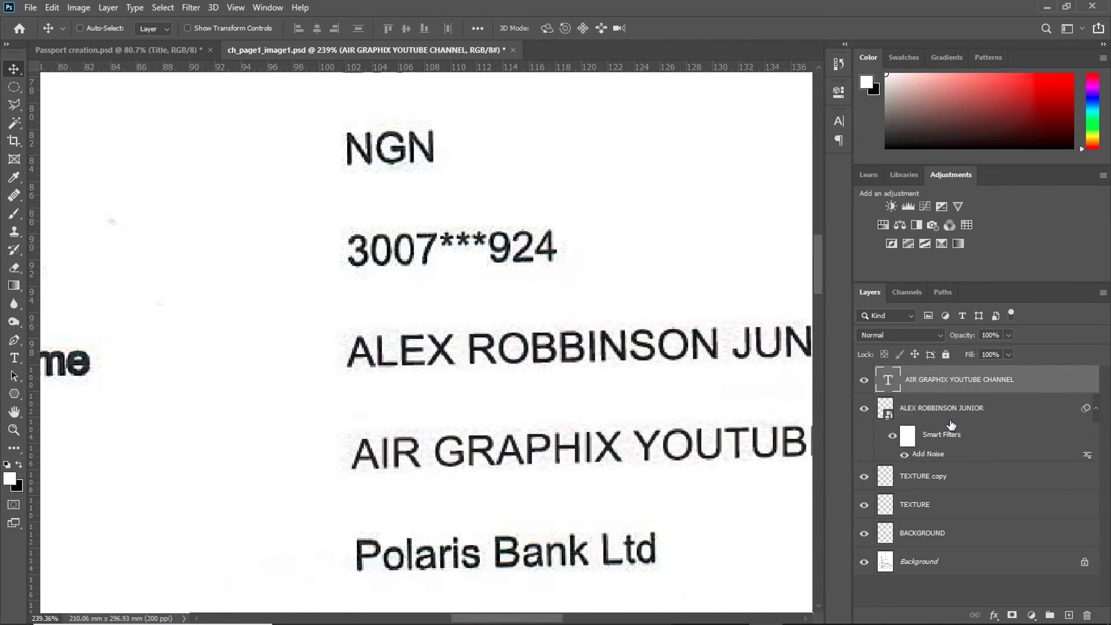
pyautogui.click(193, 12)
pyautogui.moveTo(301, 204)
pyautogui.click(452, 206)
pyautogui.click(542, 243)
pyautogui.click(617, 115)
pyautogui.scroll(5, 604, 457)
pyautogui.scroll(-10, 614, 416)
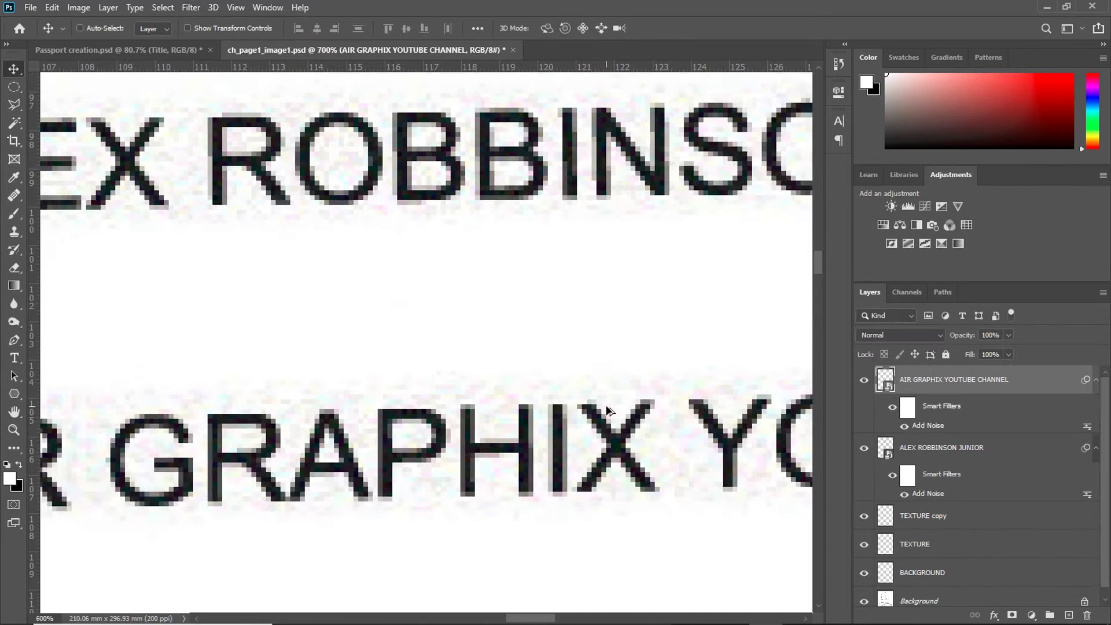
pyautogui.scroll(8, 572, 379)
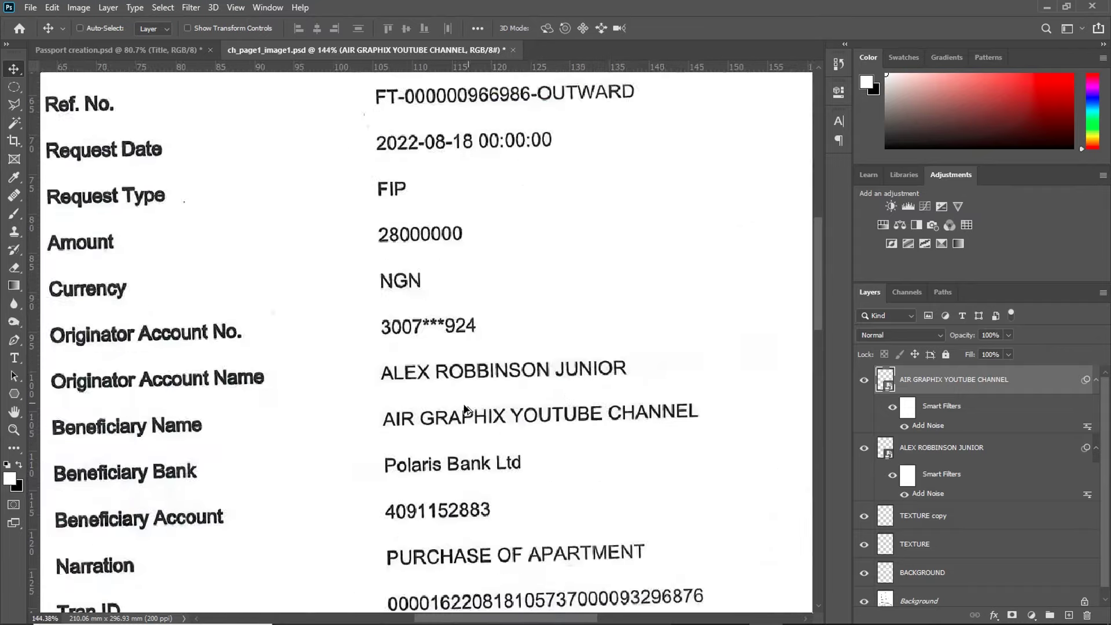
pyautogui.scroll(-12, 427, 427)
# Step: Save the receipt as Scanned Document.jpg in JPEG format with default quality settings
pyautogui.scroll(-1, 451, 446)
pyautogui.hotkey('ctrl', 'shift', 's')
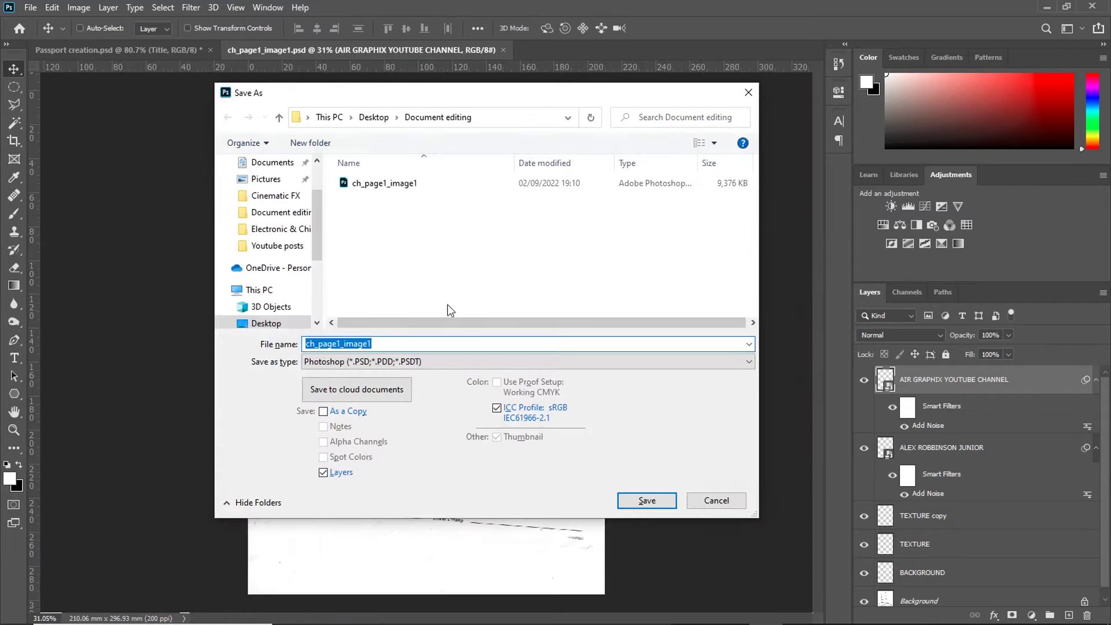
pyautogui.write('sC')
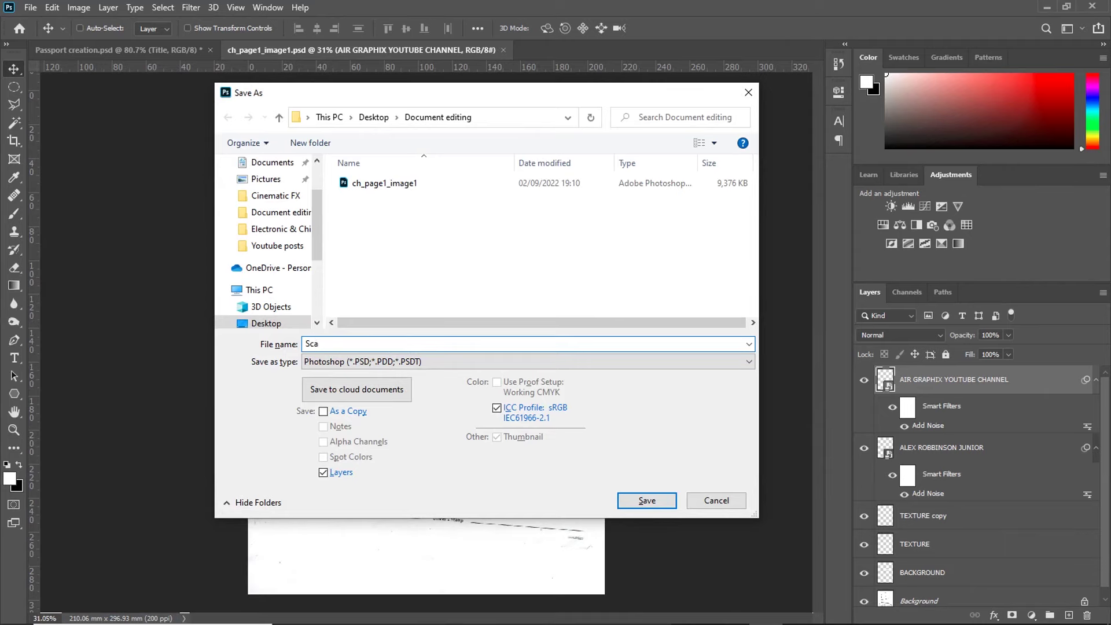
pyautogui.click(566, 362)
pyautogui.click(405, 468)
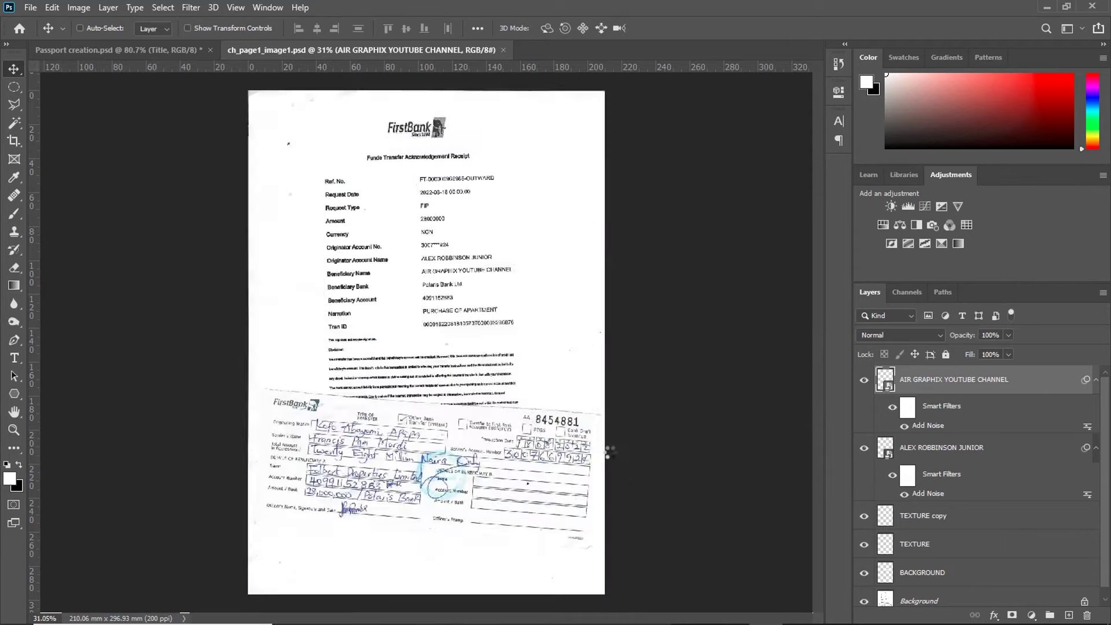
pyautogui.click(632, 141)
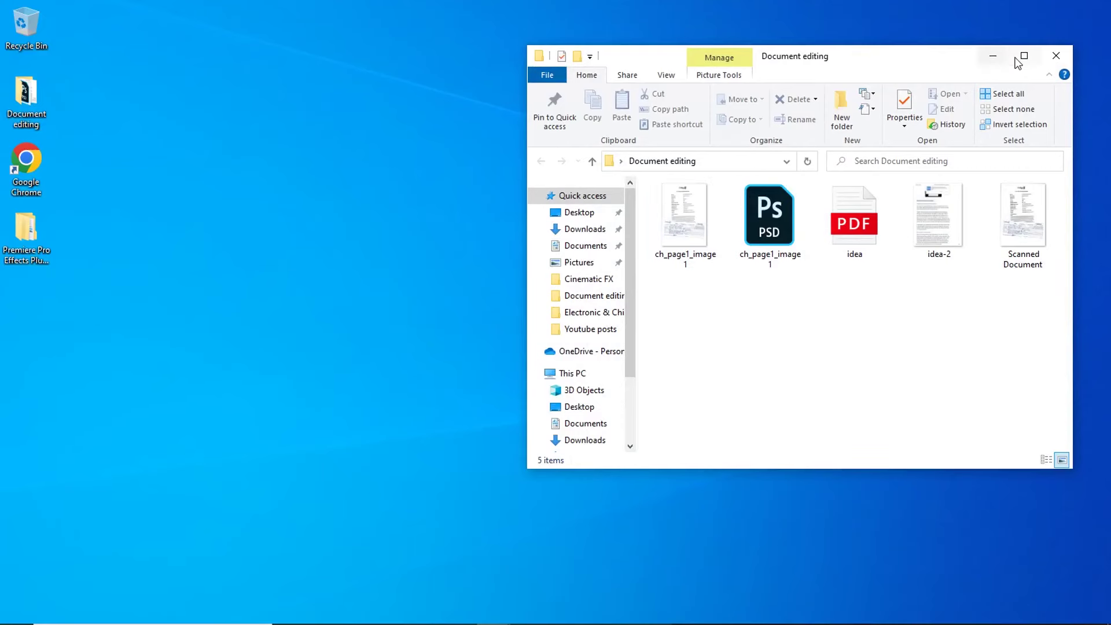
# Step: Open Scanned Document in Photos, zoom in, and flip to the original ch_page1_image1.jpg to compare
pyautogui.click(1022, 57)
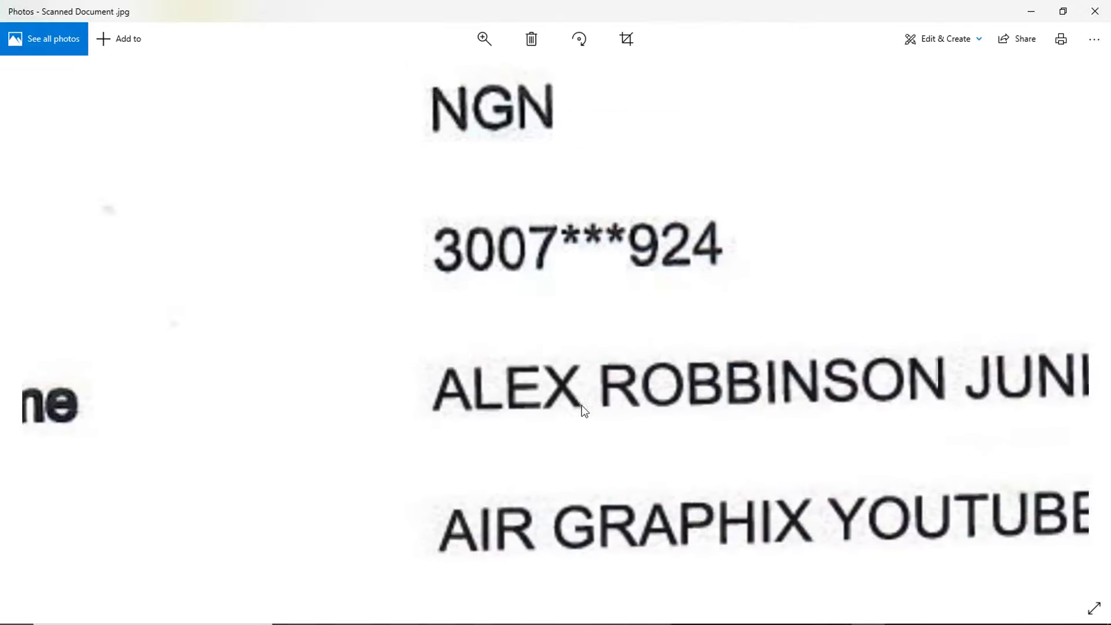
pyautogui.scroll(-5, 506, 419)
pyautogui.scroll(2, 593, 358)
pyautogui.scroll(-2, 593, 357)
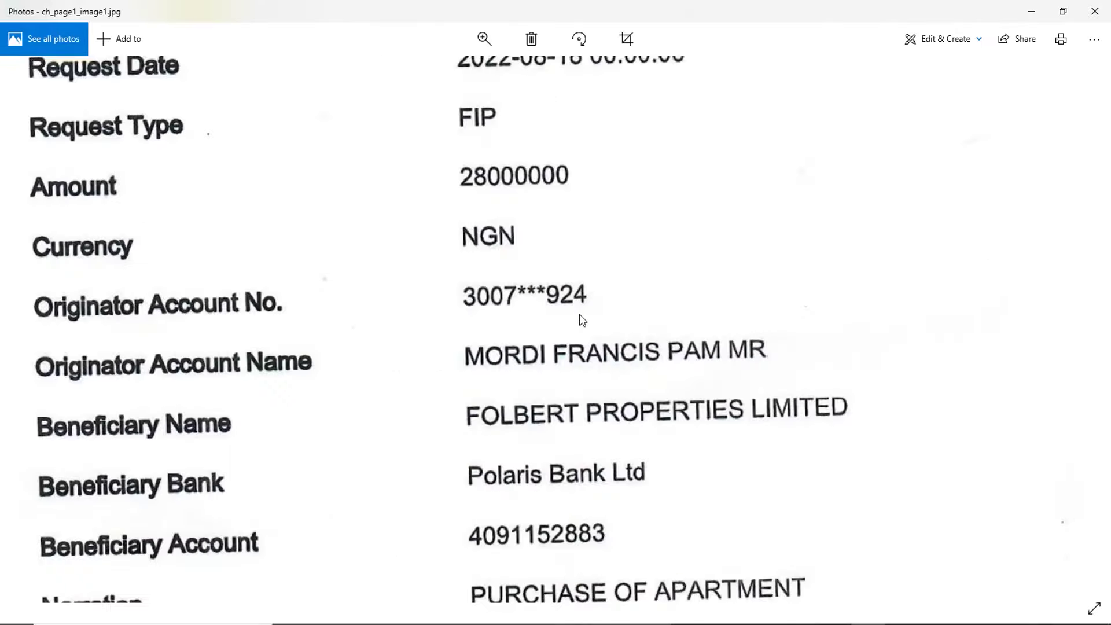
pyautogui.scroll(-2, 1083, 338)
pyautogui.click(1087, 333)
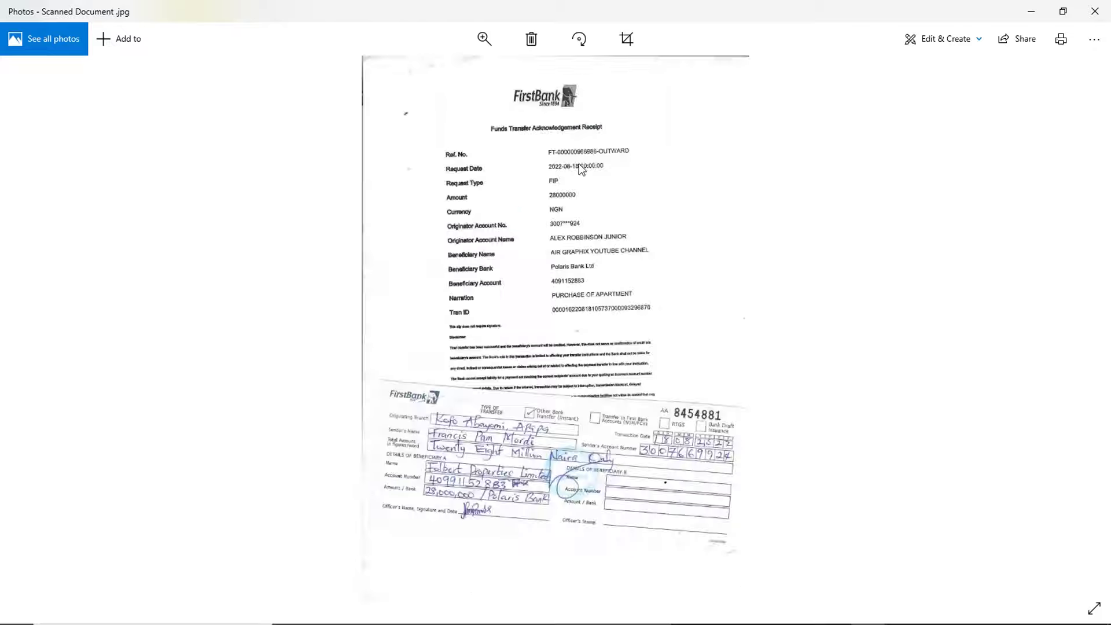
pyautogui.scroll(5, 579, 163)
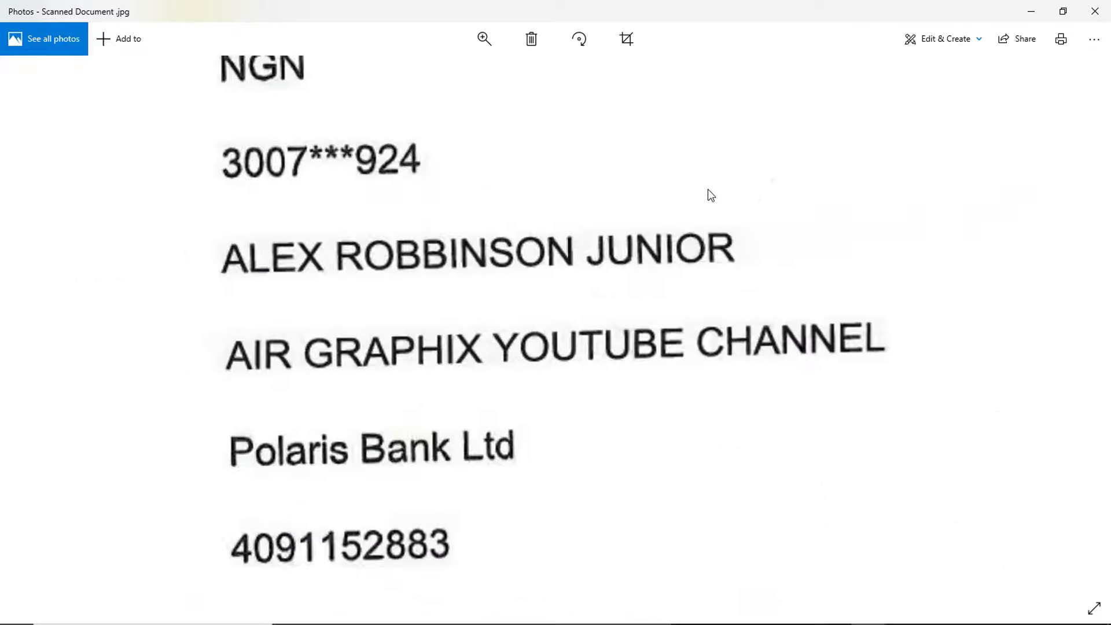